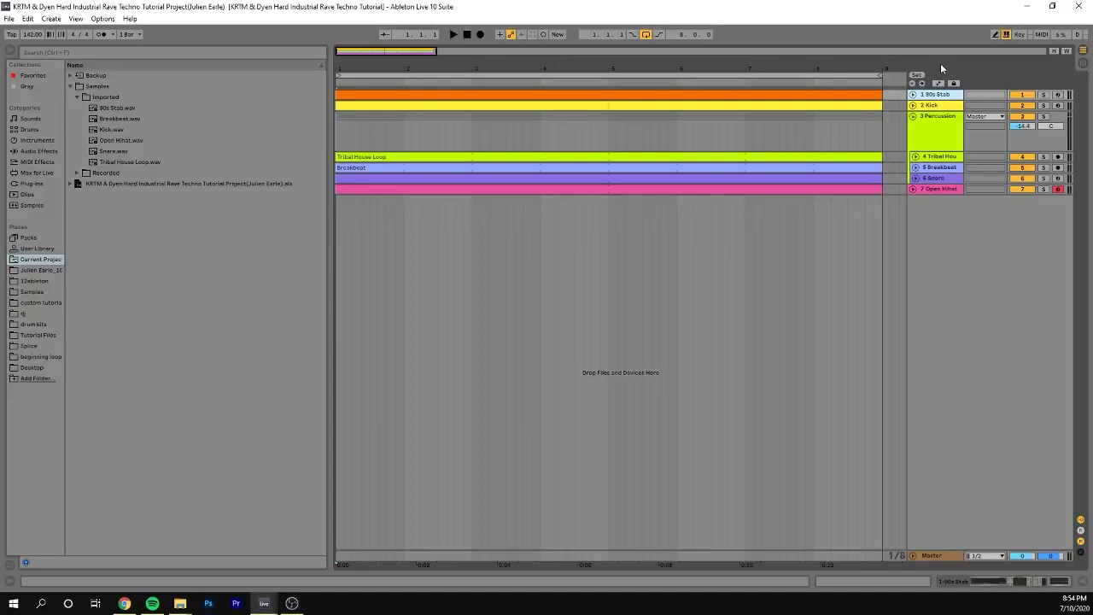
# Go full screen, collapse the Imported samples folder, and briefly play then stop the arrangement.
pyautogui.press('F11')
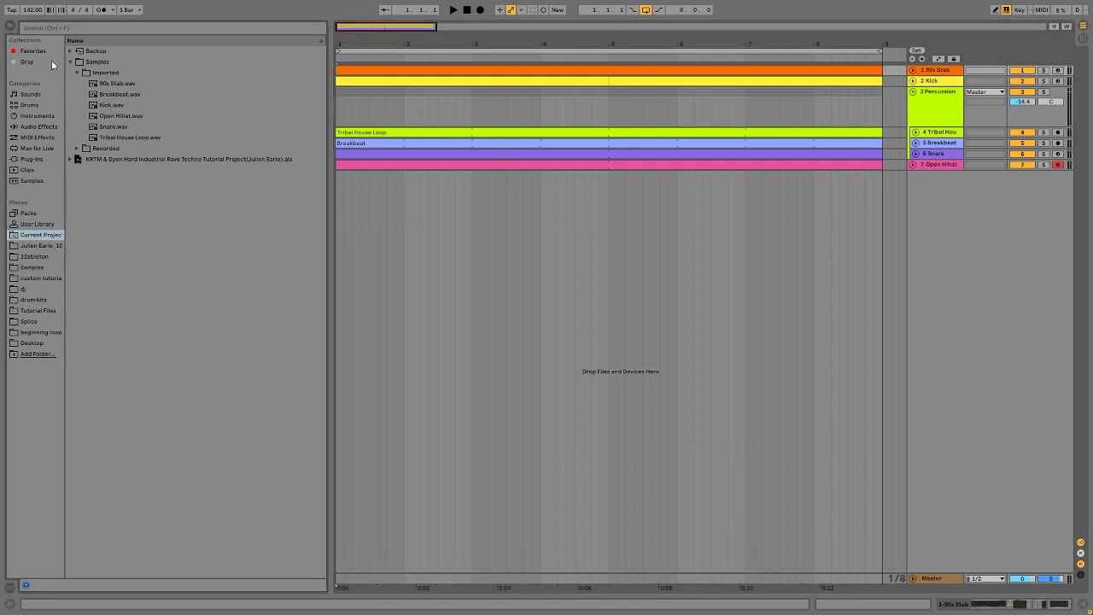
pyautogui.click(78, 72)
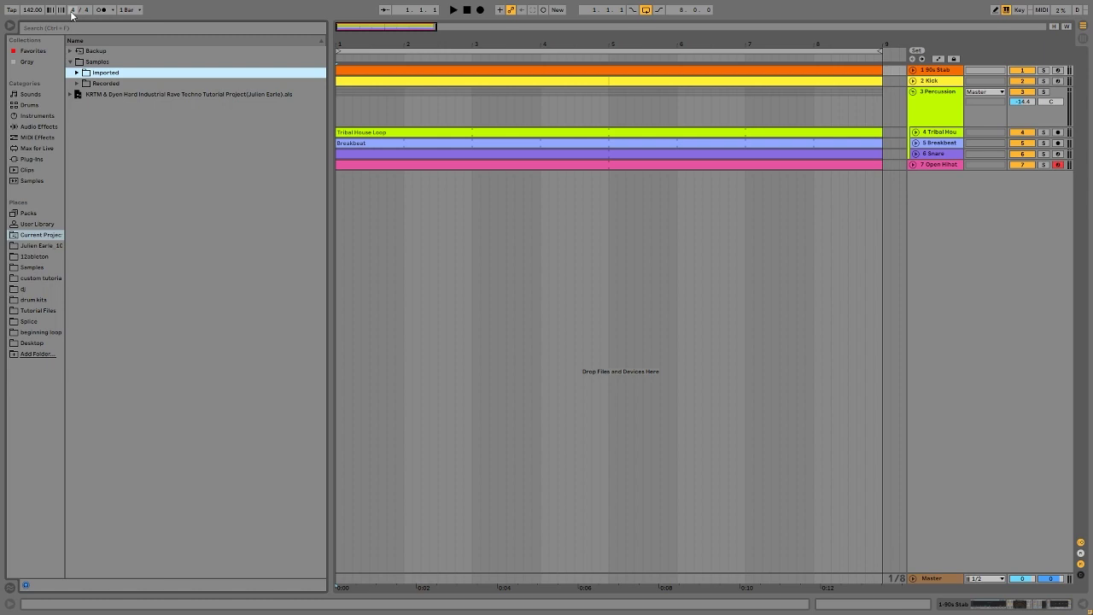
pyautogui.press('space')
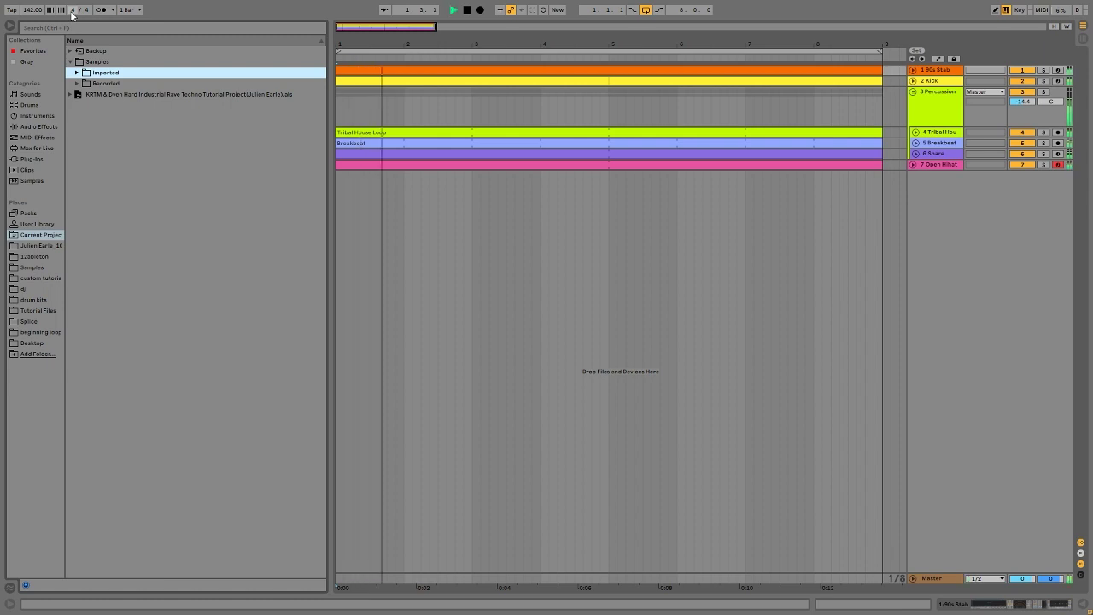
pyautogui.click(467, 11)
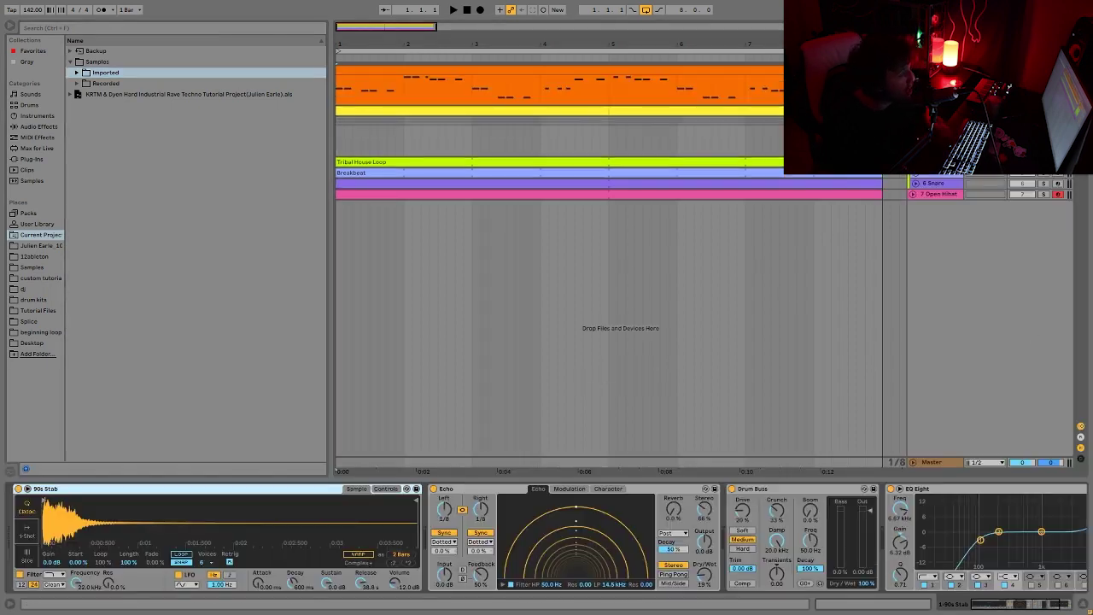
# Open the 90s Stab clip's MIDI notes (A2, C3, C#3, F3, F#3), toggling Fold on and back off.
pyautogui.press('space')
pyautogui.doubleClick(768, 73)
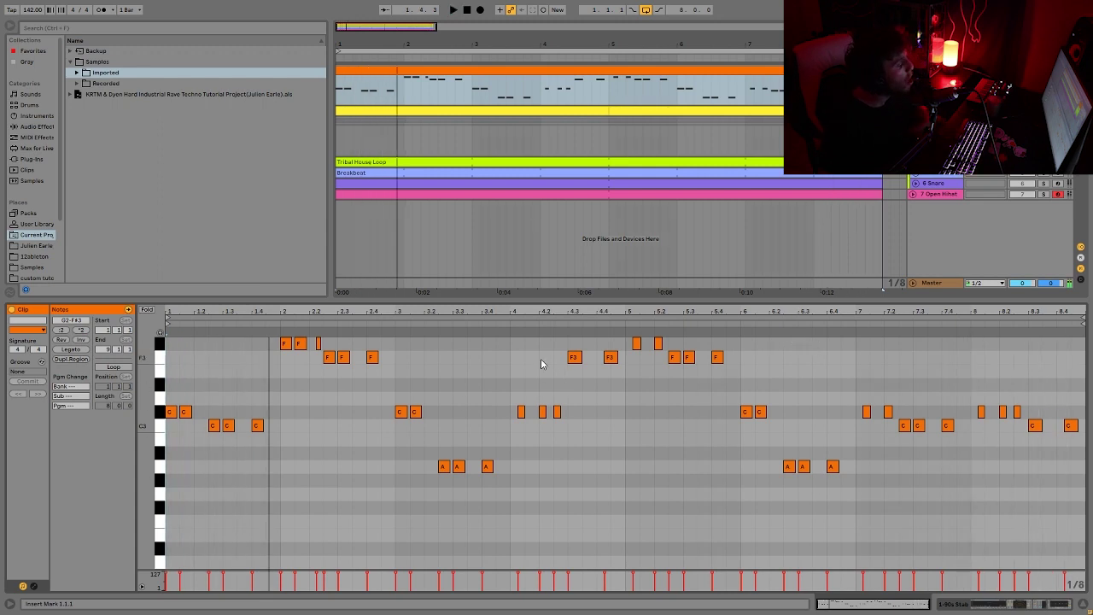
pyautogui.click(148, 311)
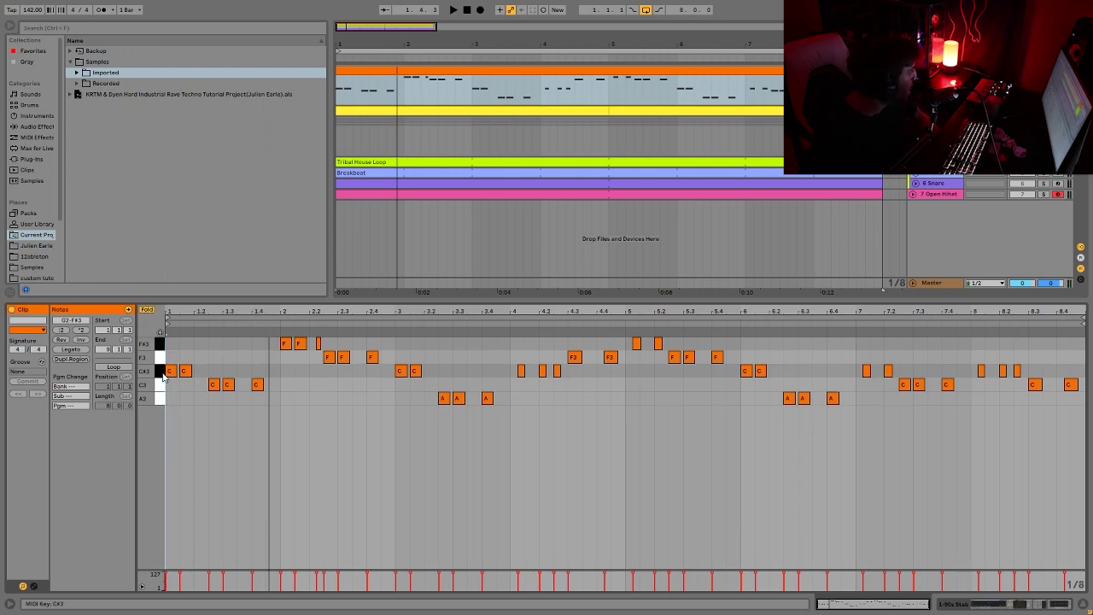
pyautogui.click(147, 310)
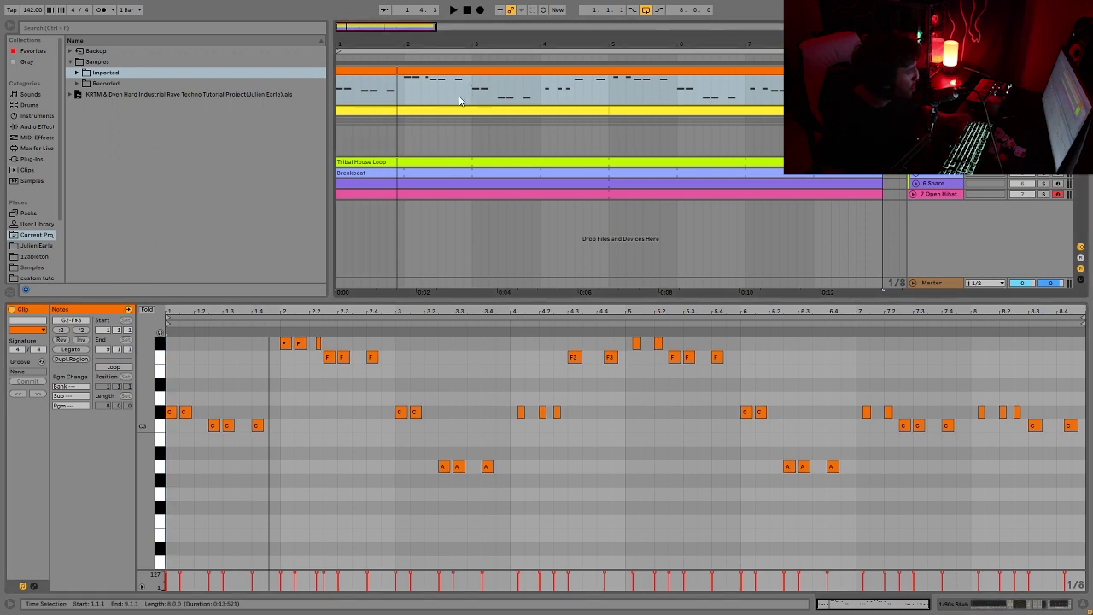
# Select a two-bar range of the stab clip and undo the duplicated notes twice.
pyautogui.moveTo(464, 101); pyautogui.dragTo(431, 85)
pyautogui.press('space')
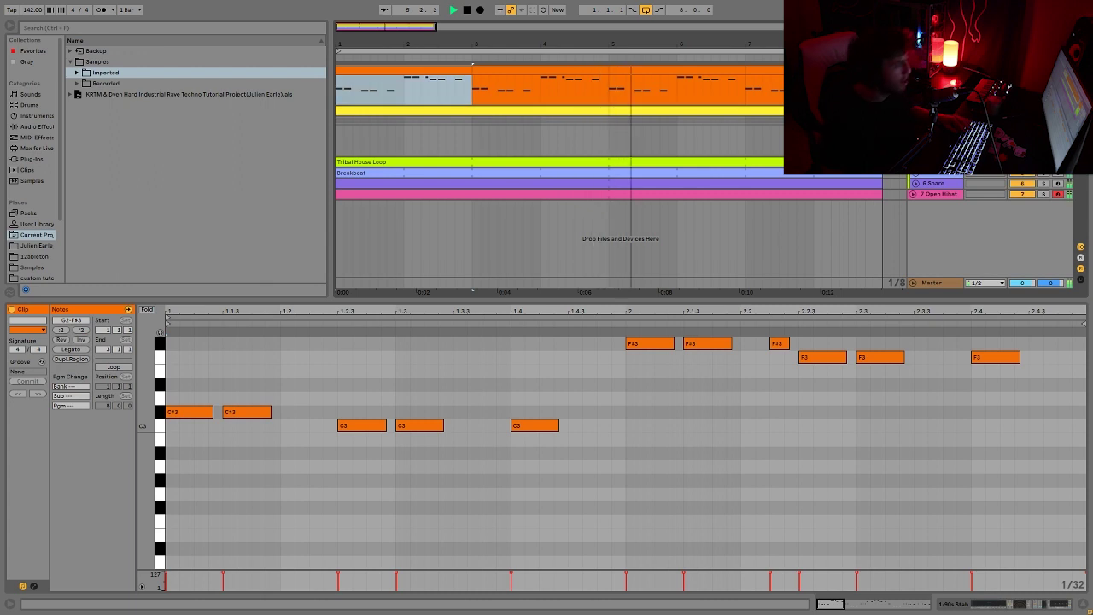
pyautogui.hotkey('ctrl', 'z')
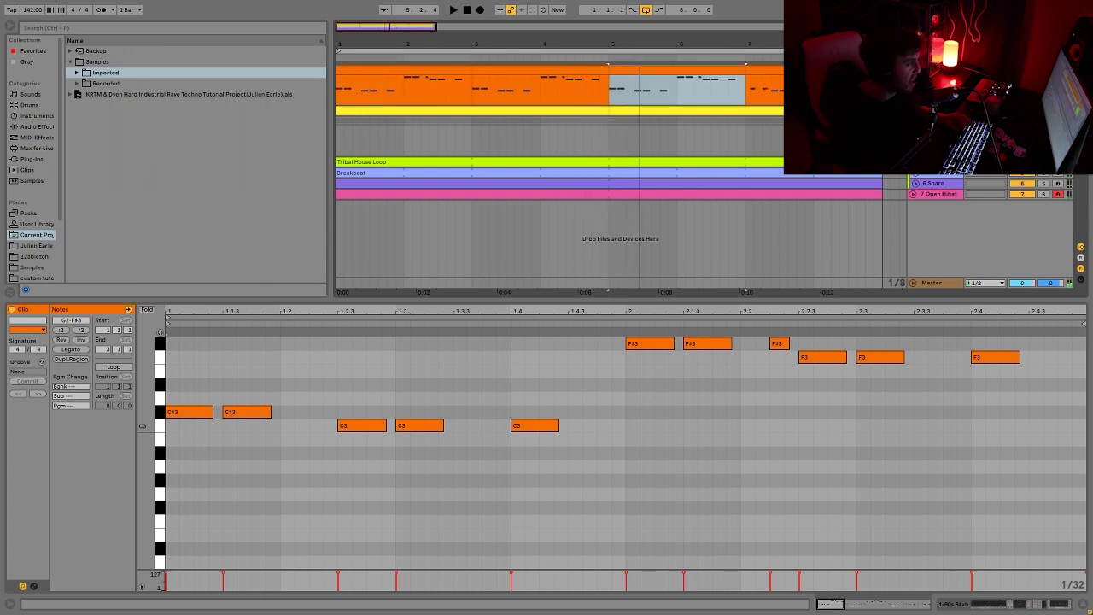
pyautogui.hotkey('ctrl', 'z')
pyautogui.hotkey('ctrl', 'z')
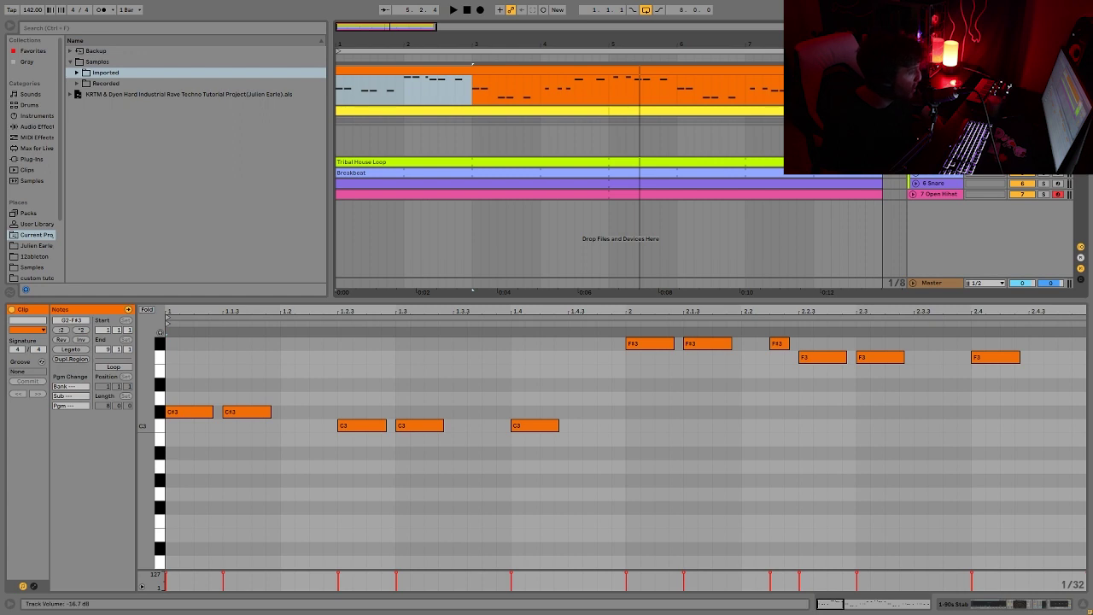
pyautogui.click(765, 71)
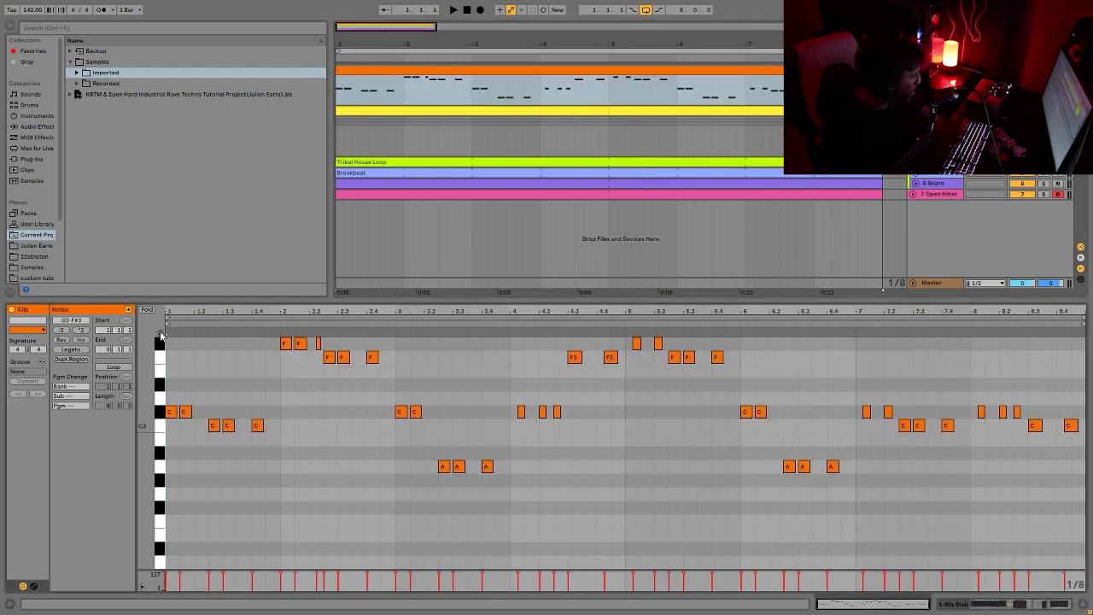
# Audition the C#3, C3, F#3 and F3 note rows, then return to the stab's device chain.
pyautogui.click(158, 414)
pyautogui.click(158, 428)
pyautogui.press('space')
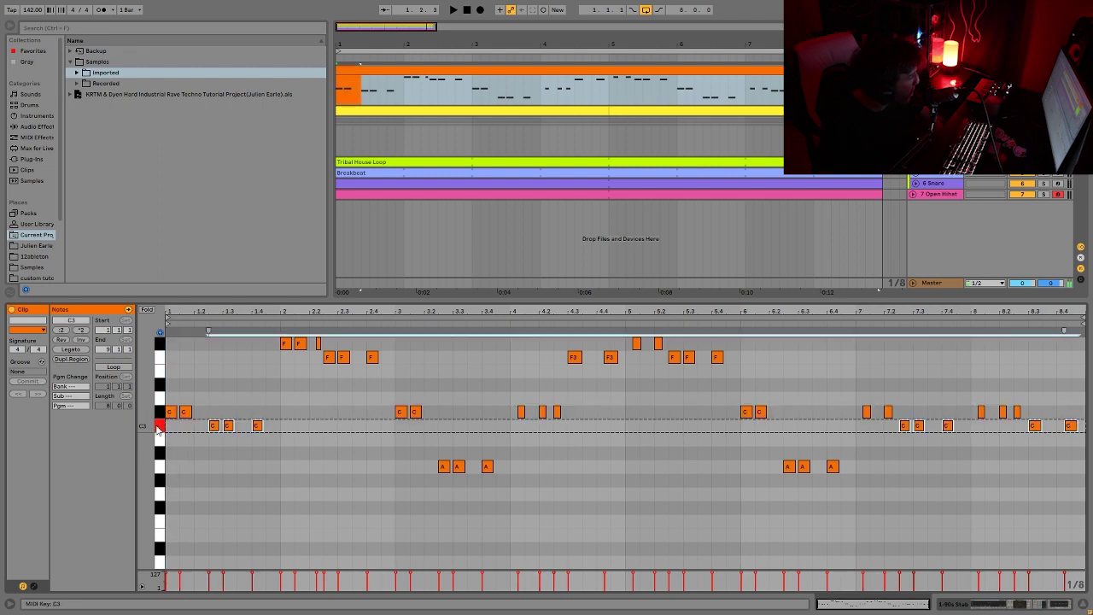
pyautogui.click(162, 346)
pyautogui.click(159, 359)
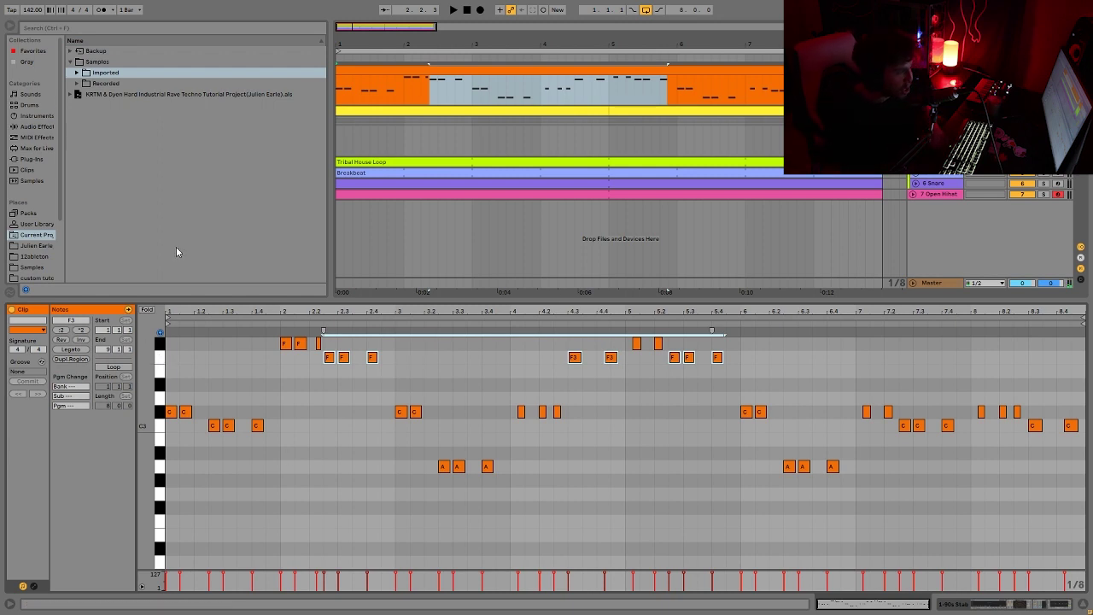
pyautogui.click(502, 67)
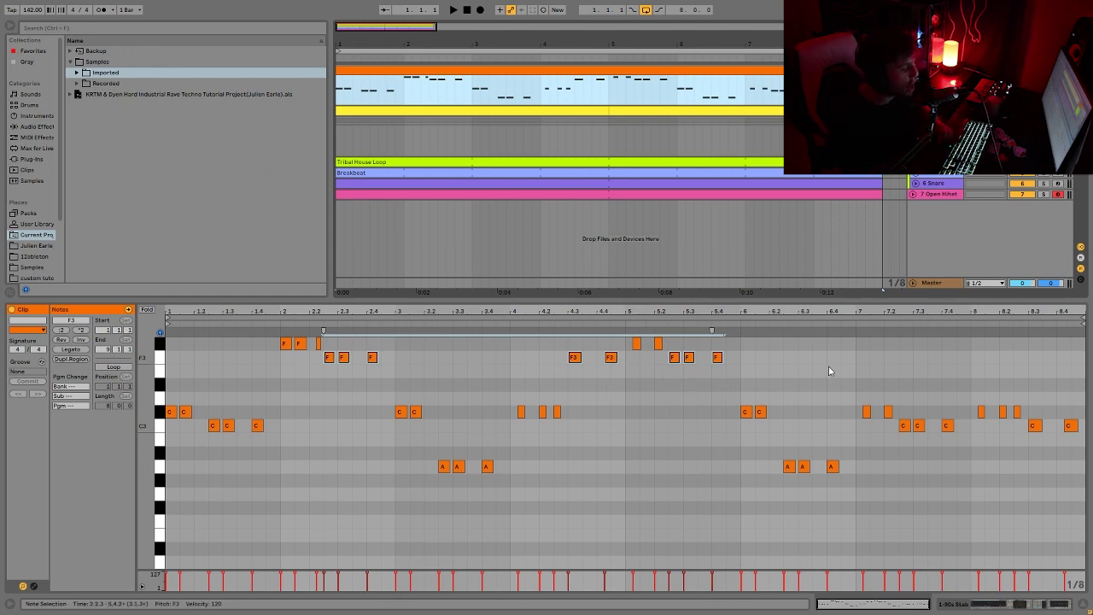
pyautogui.hotkey('shift', 'Tab')
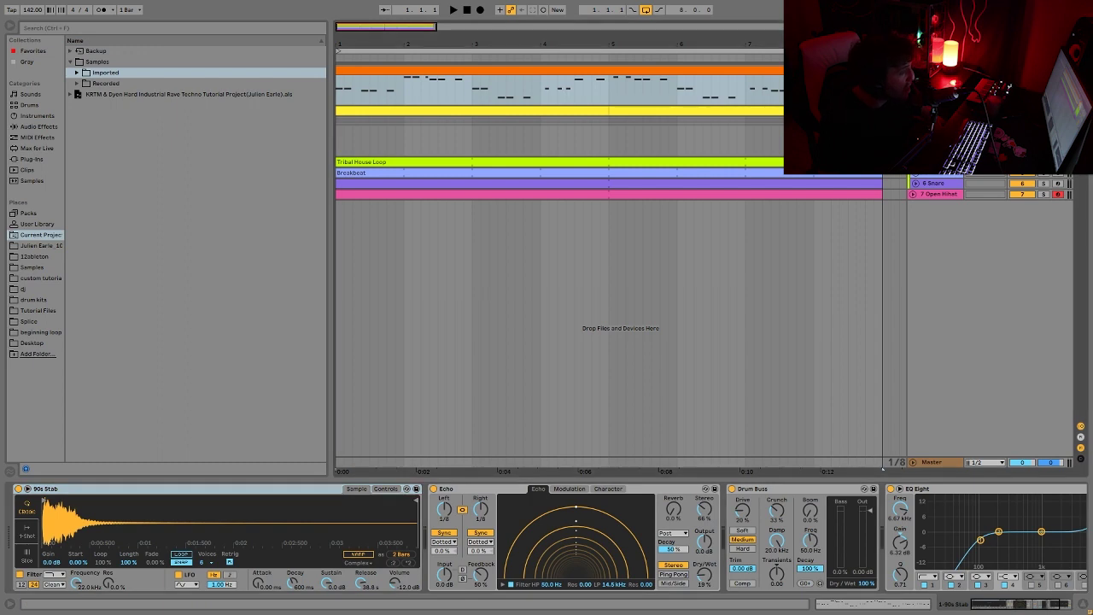
# Deactivate the snare and open hi-hat tracks and audition the 90s Stab's Simpler alone.
pyautogui.press('0')
pyautogui.press('space')
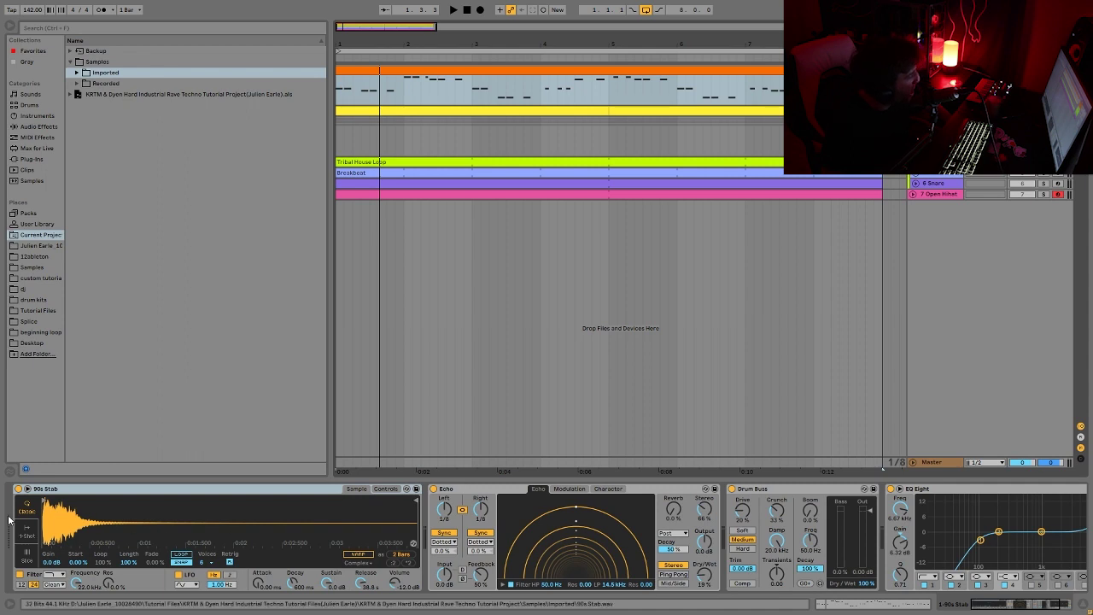
pyautogui.moveTo(1013, 603); pyautogui.dragTo(1026, 606)
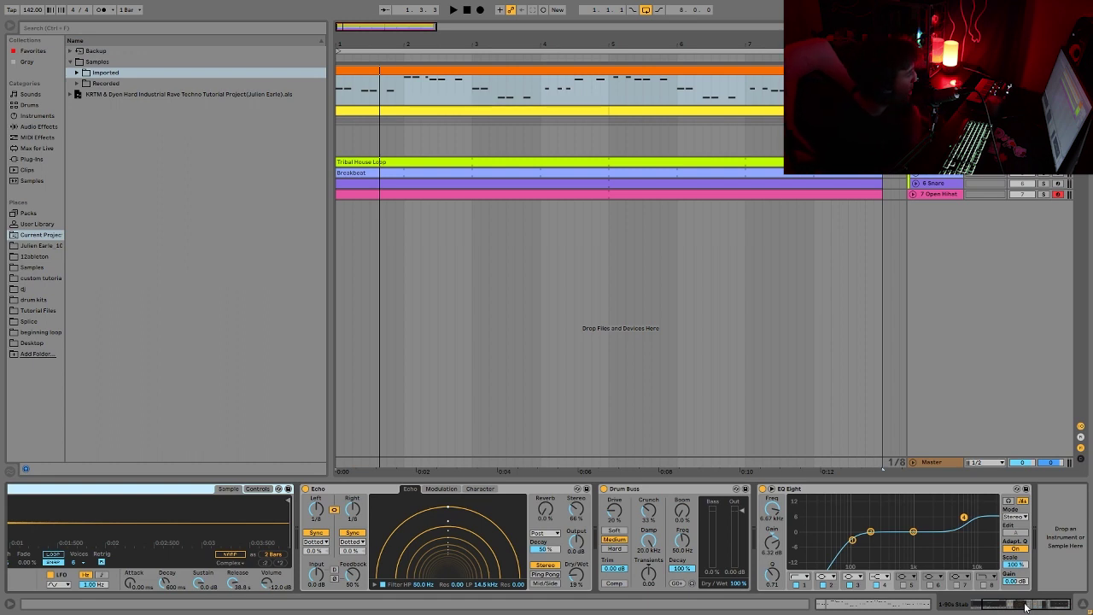
pyautogui.click(1036, 606)
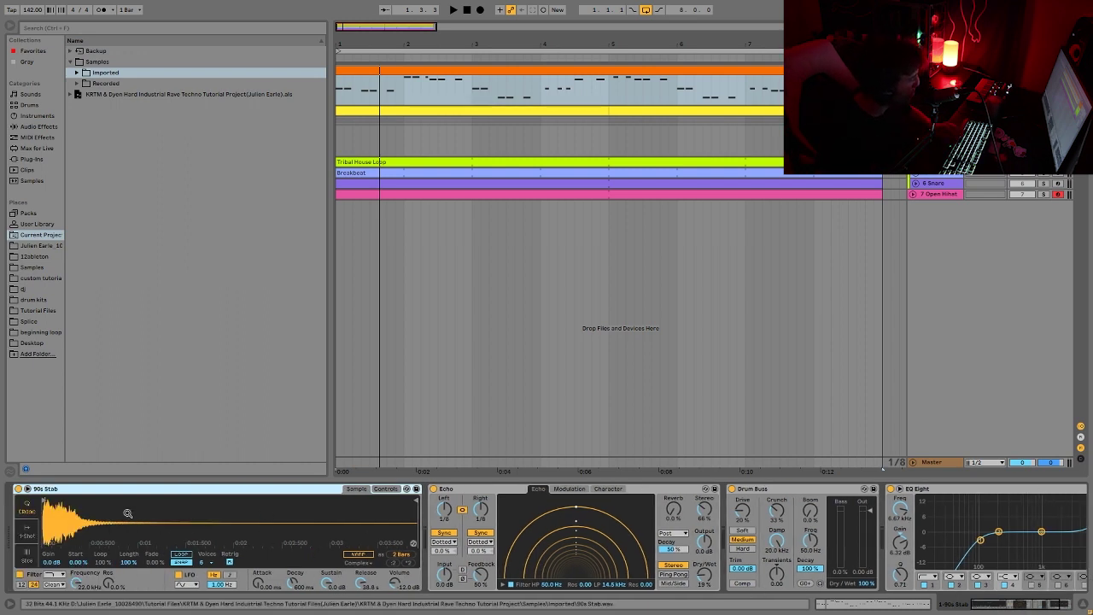
pyautogui.press('space')
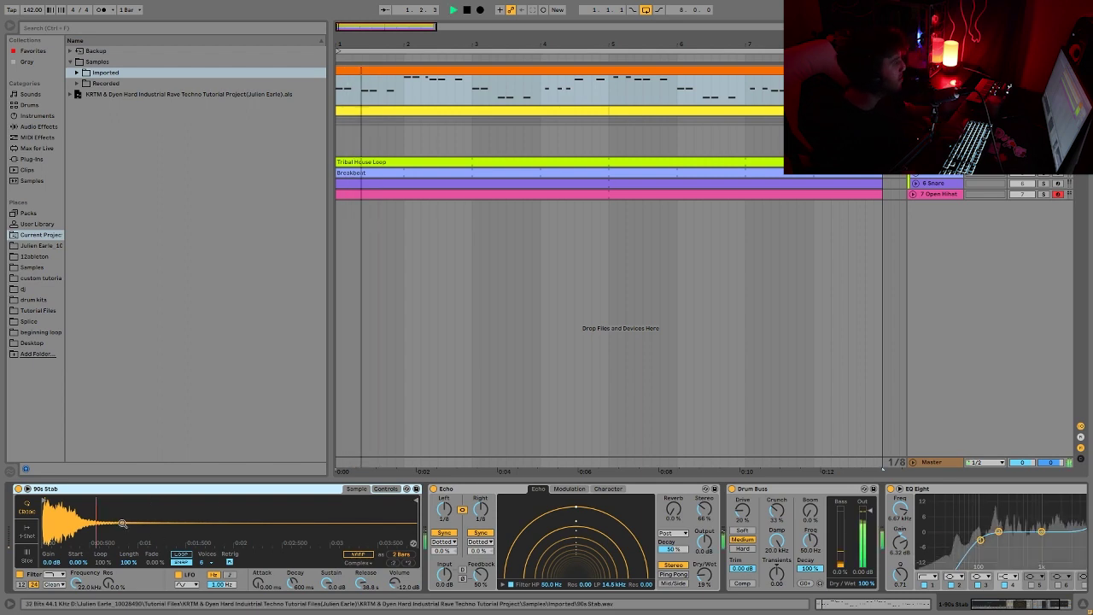
pyautogui.press('space')
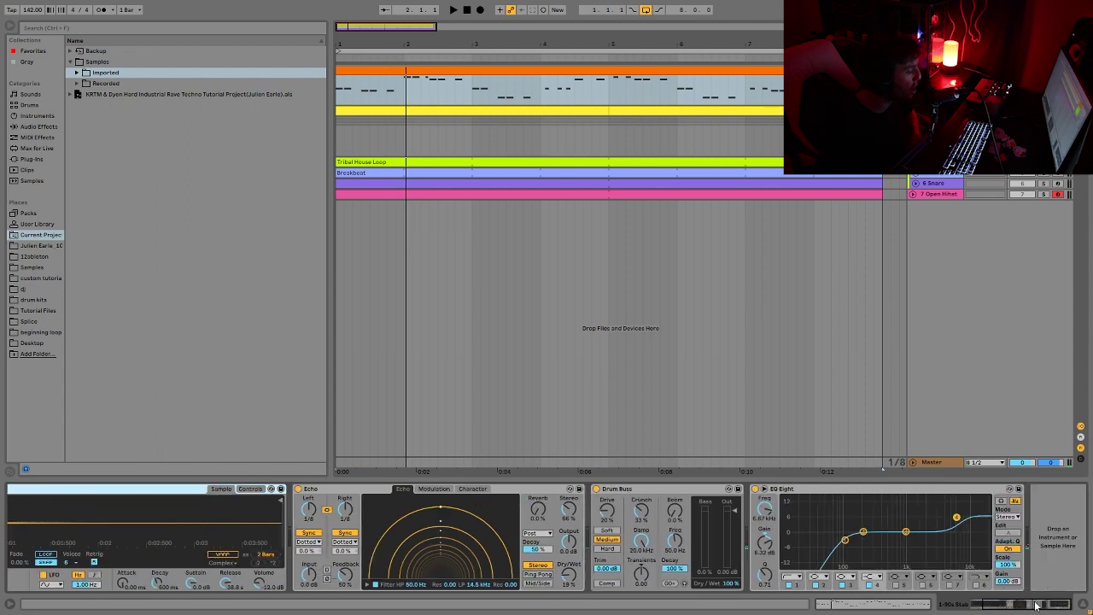
# Scroll the chain to check Echo, Drum Buss and EQ Eight while replaying from the start.
pyautogui.hscroll(3, 601, 548)
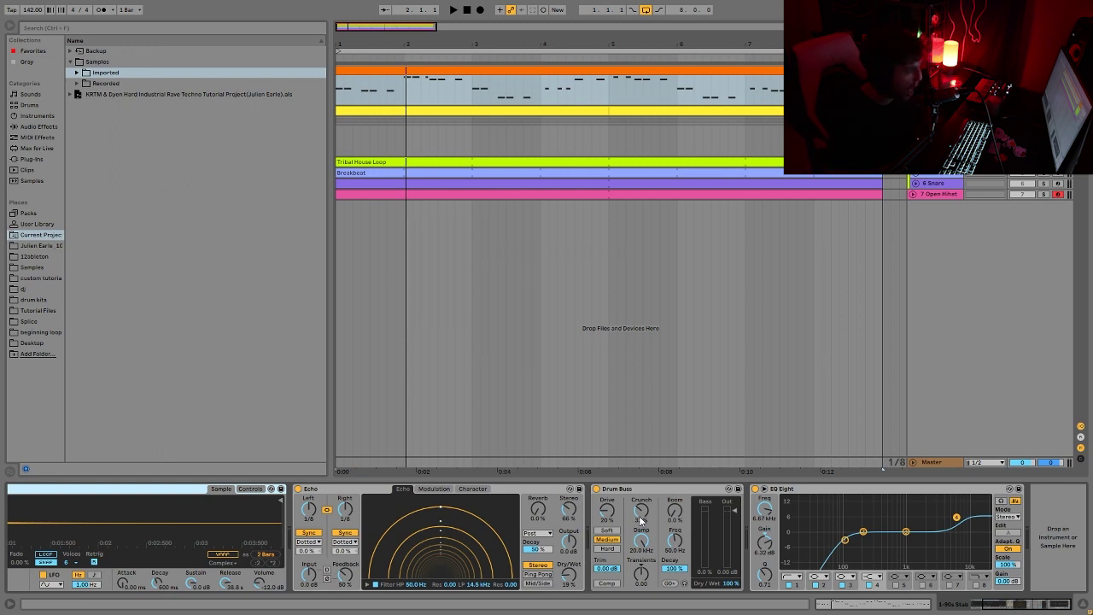
pyautogui.press('space')
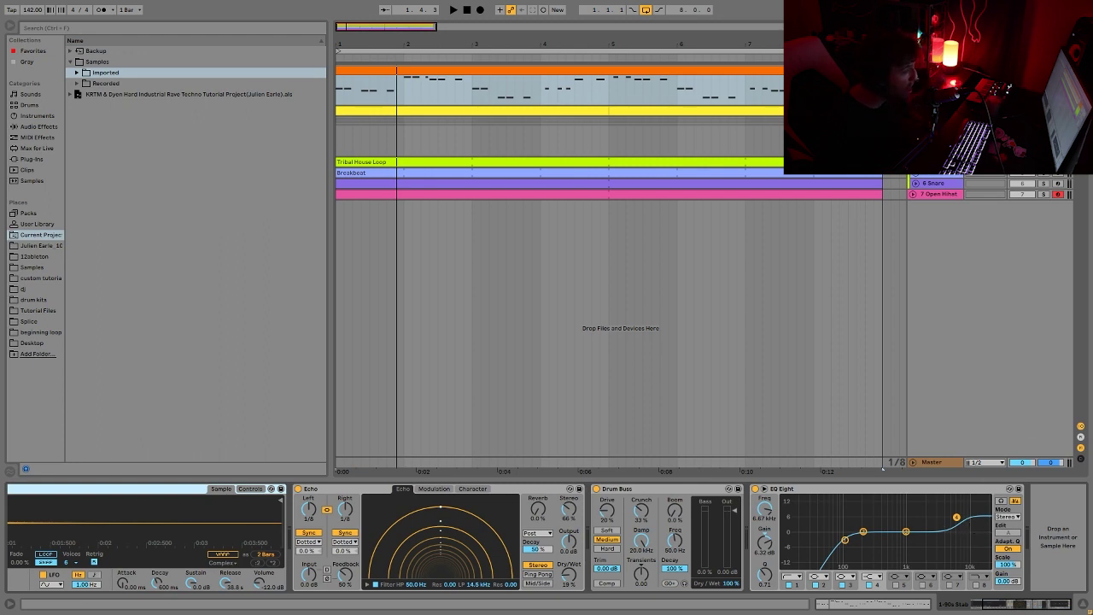
pyautogui.press('space')
# Show the Kick track's devices, stop playback, and select then deselect HARD Rumble.
pyautogui.click(935, 128)
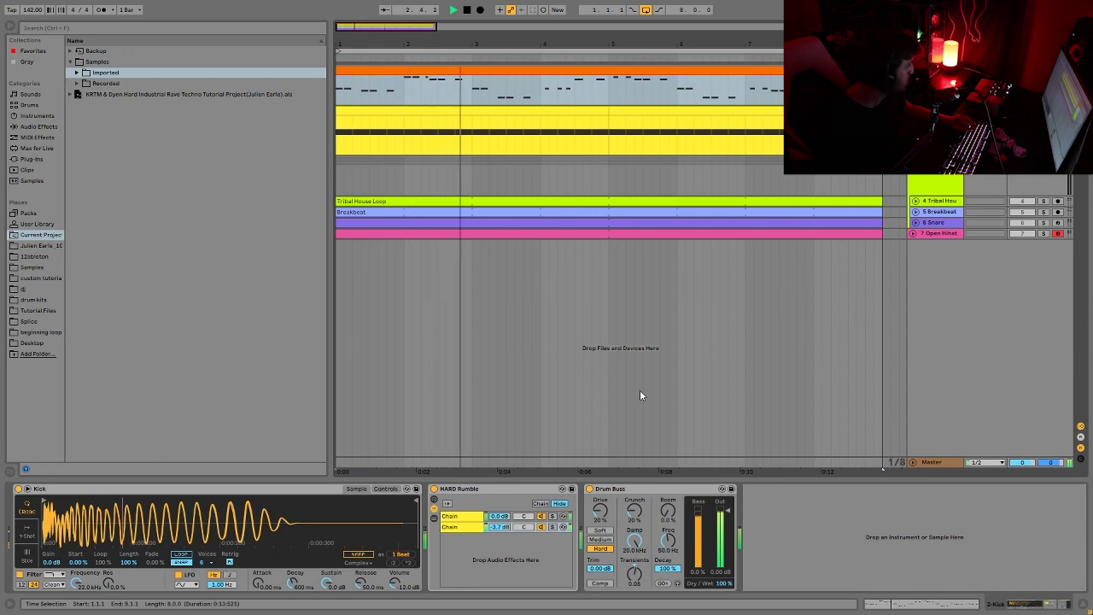
pyautogui.press('space')
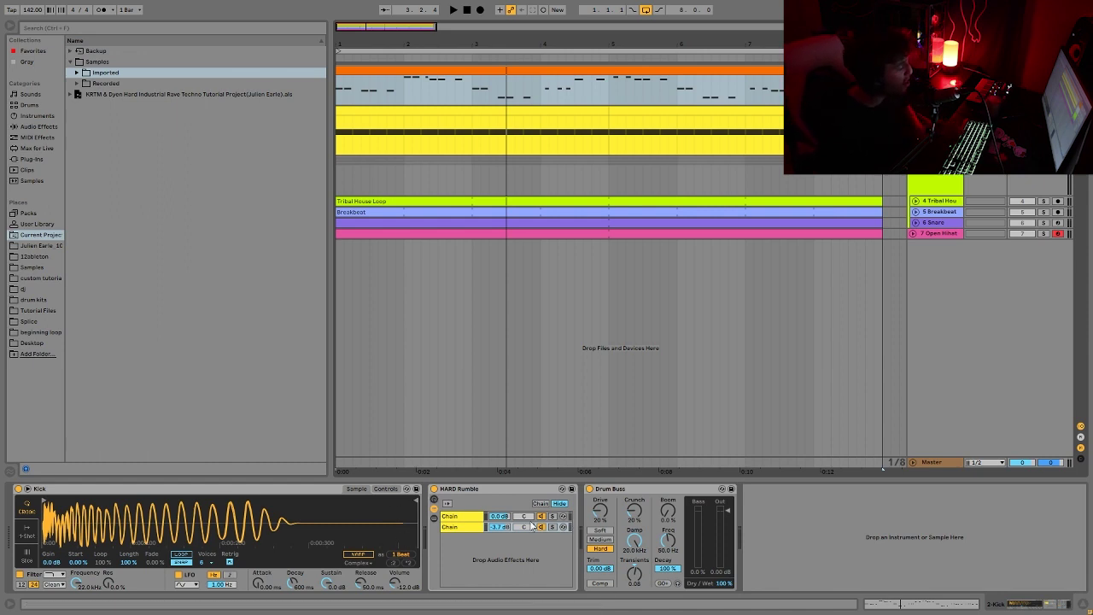
pyautogui.click(490, 490)
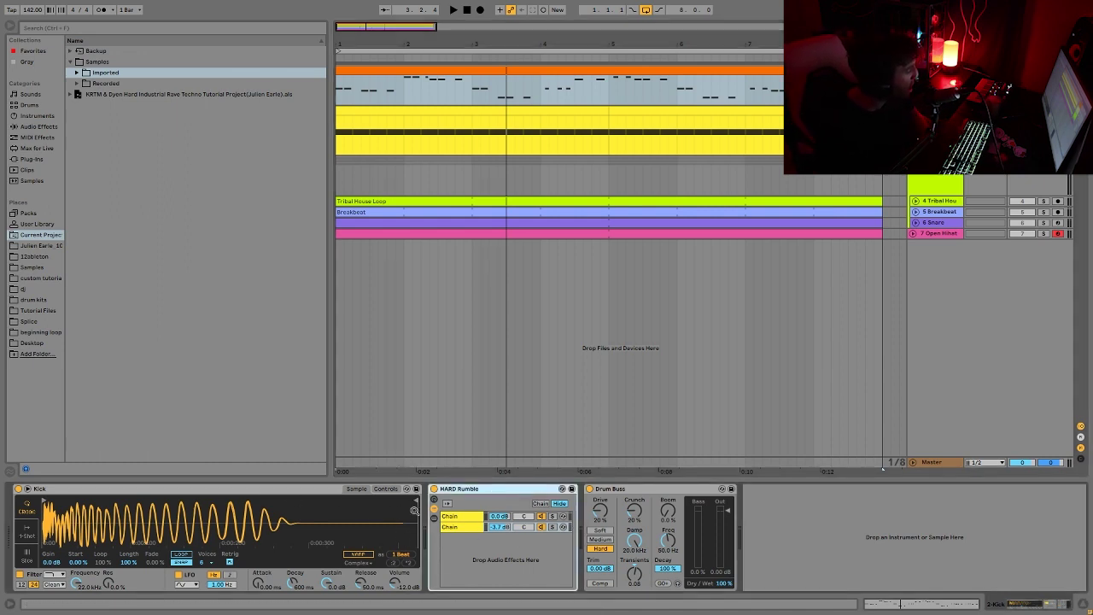
pyautogui.click(823, 519)
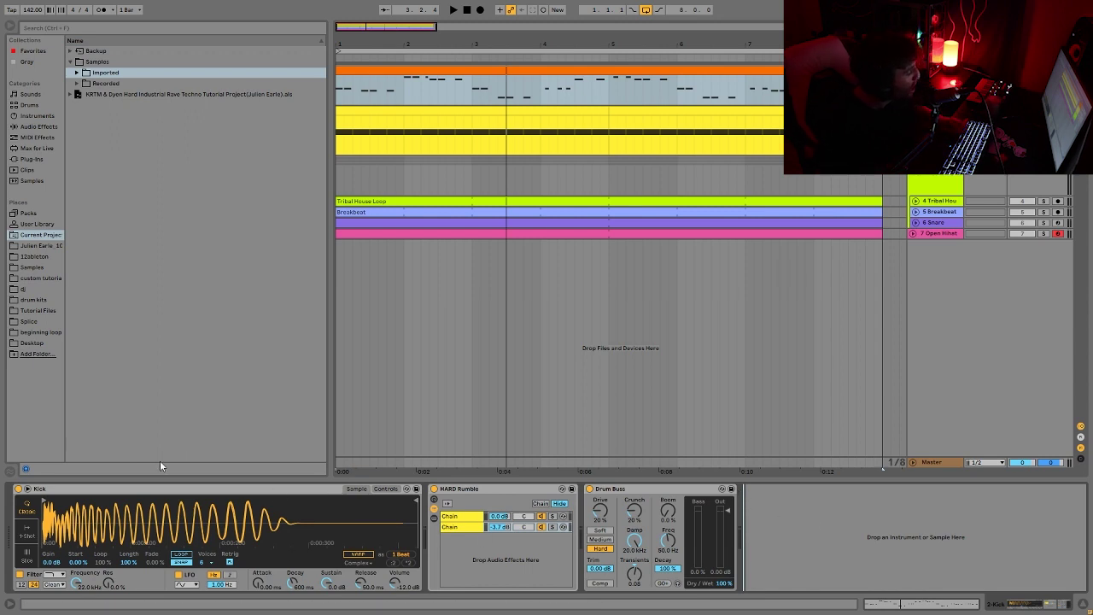
# Replay the arrangement from bar 1 and mute percussion tracks 4 to 7.
pyautogui.press('space')
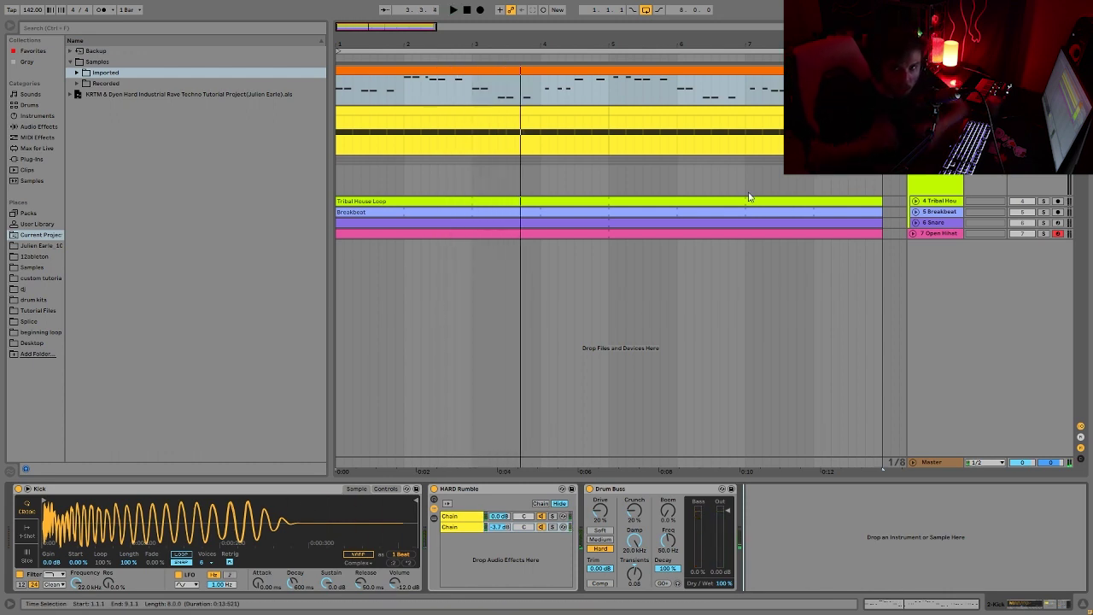
pyautogui.press('space')
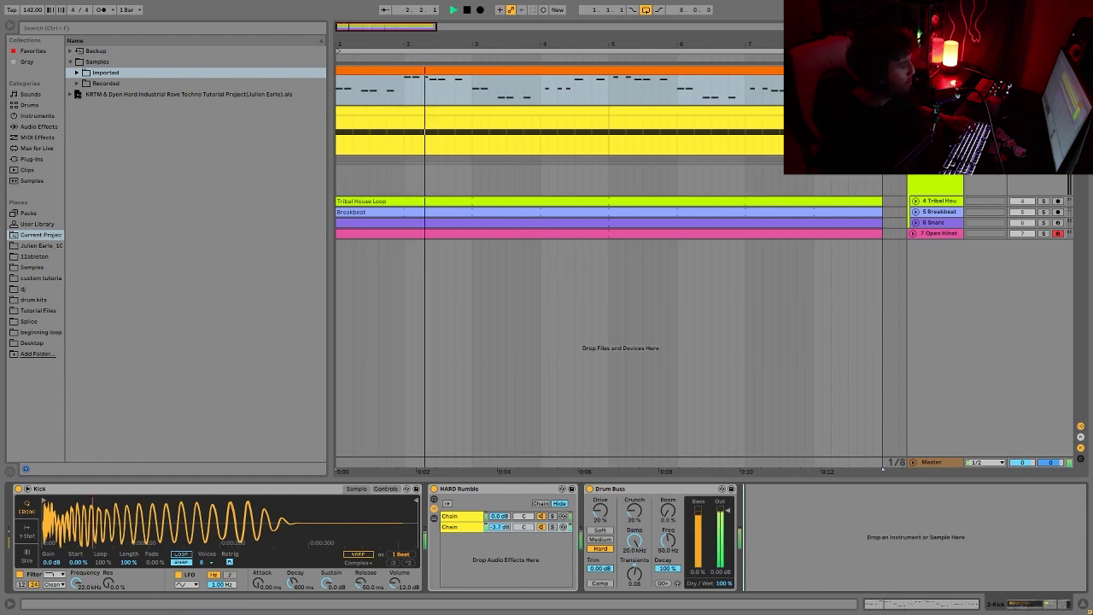
pyautogui.press('space')
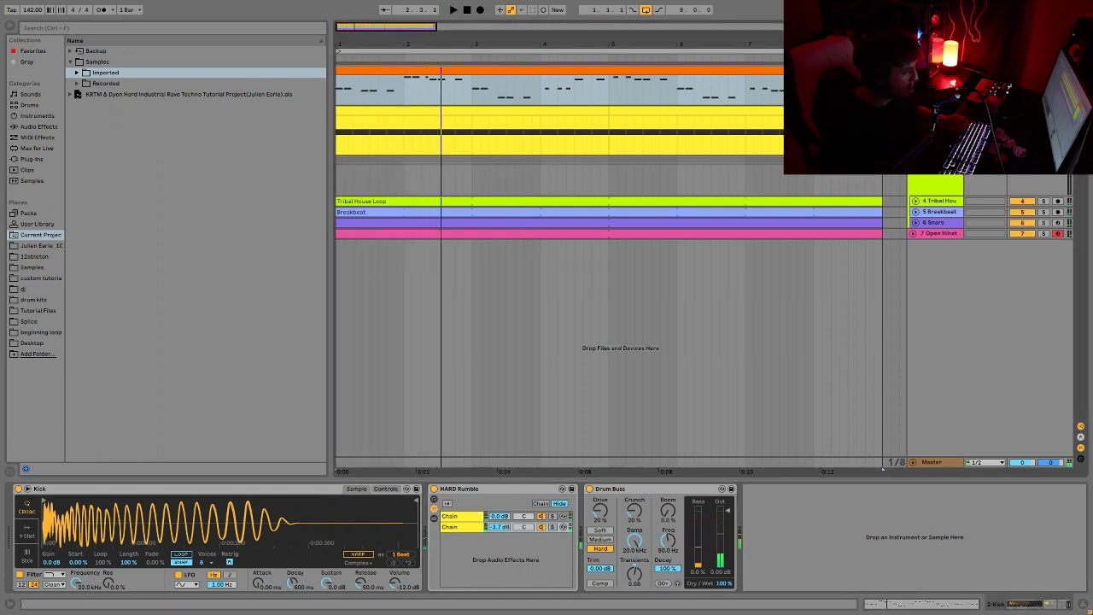
pyautogui.press('space')
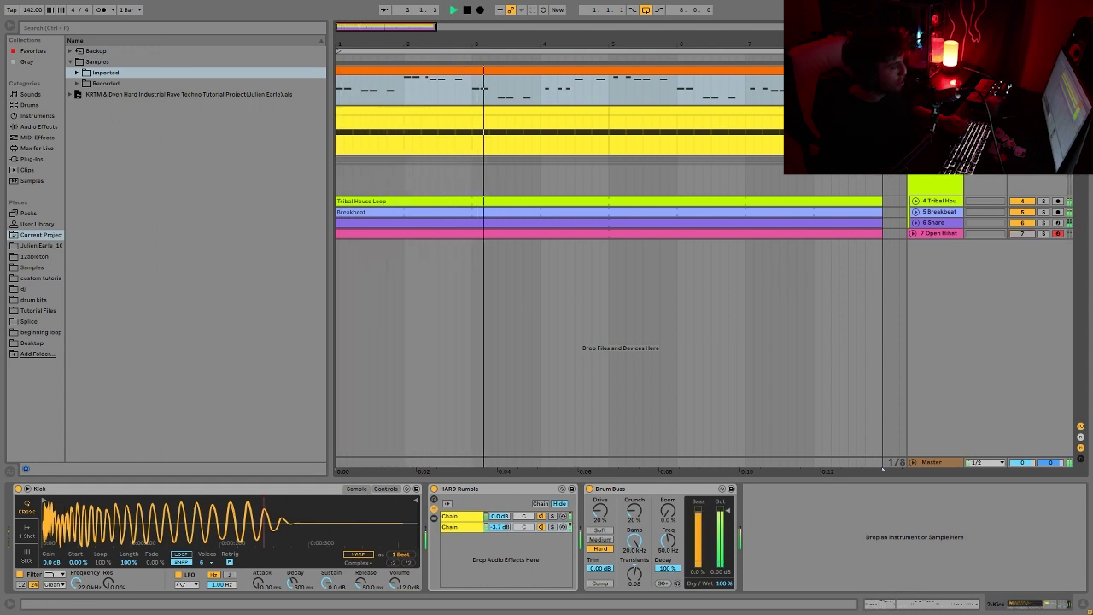
pyautogui.click(1024, 234)
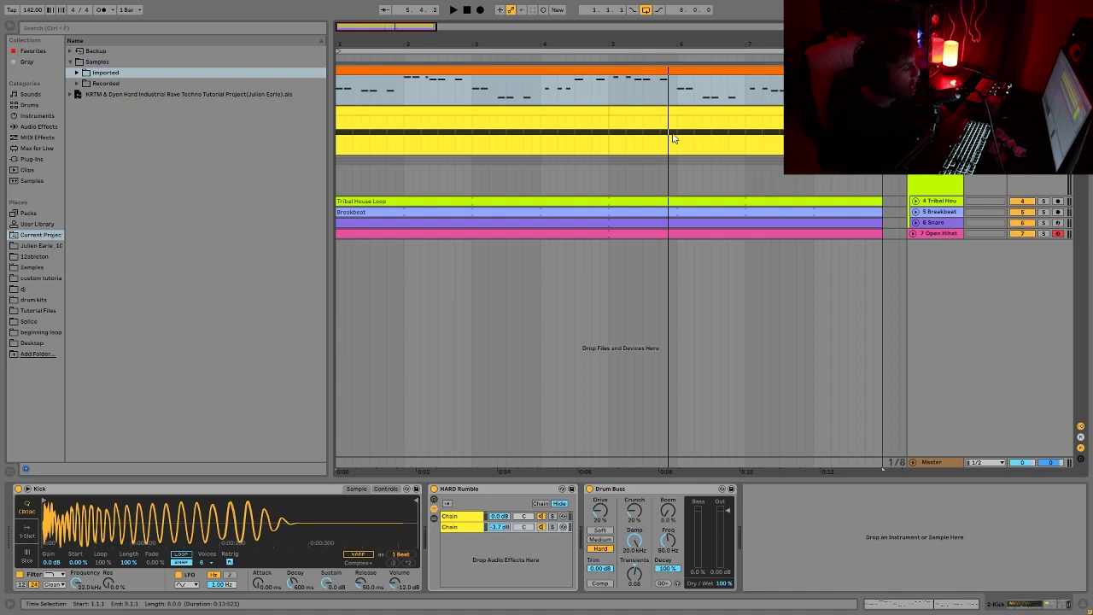
pyautogui.click(505, 107)
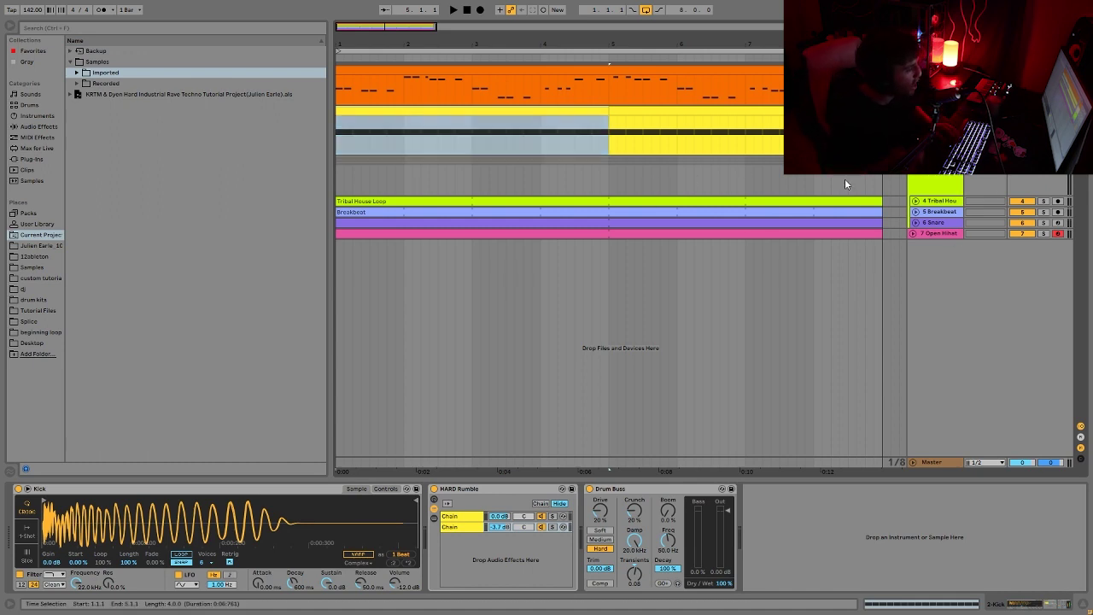
pyautogui.press('space')
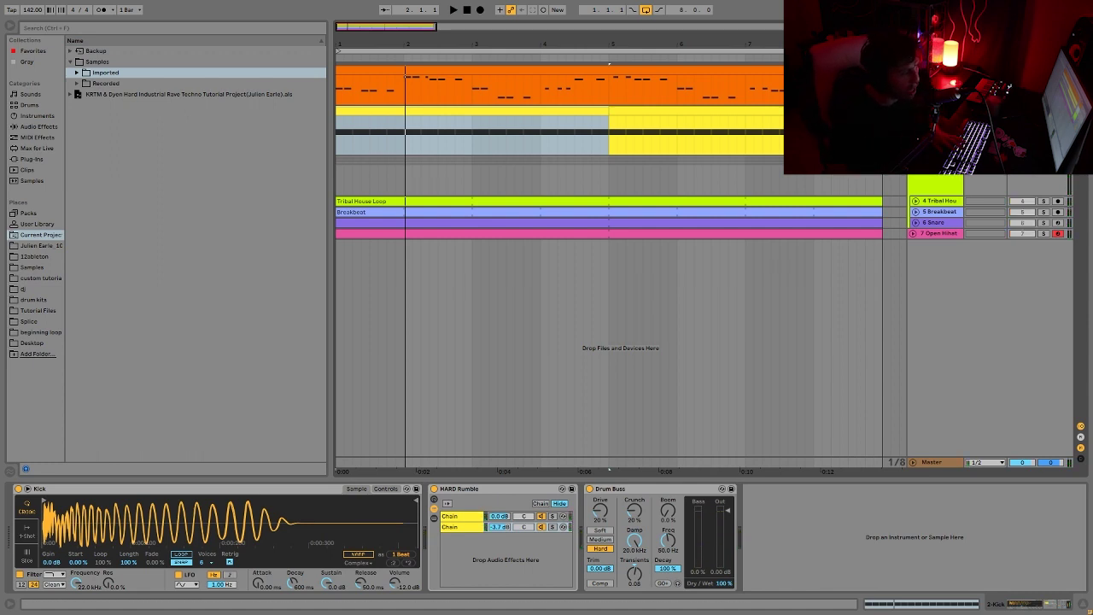
pyautogui.press('space')
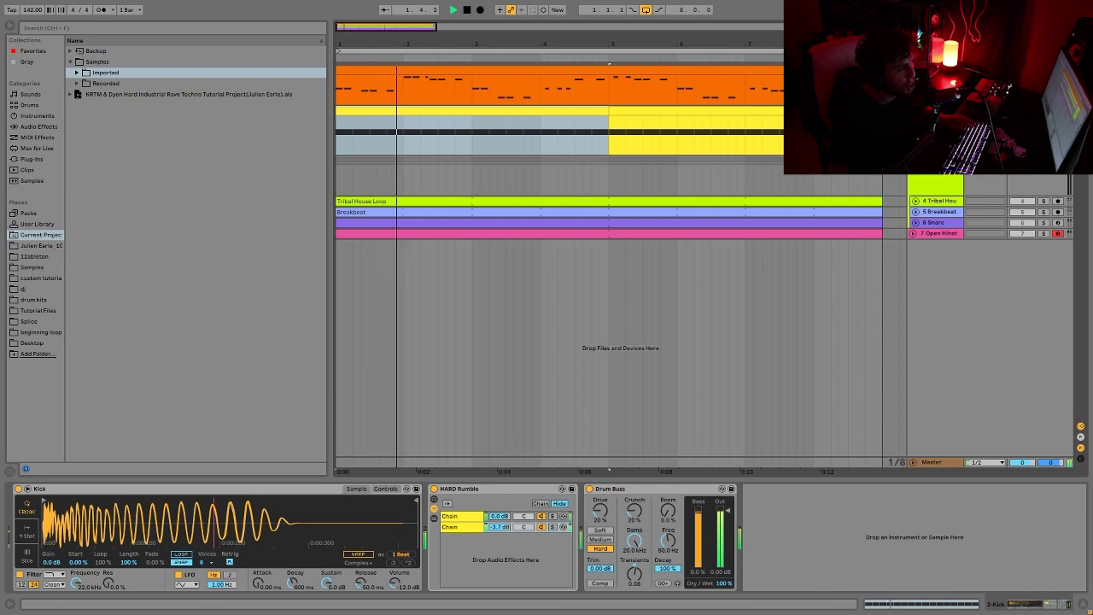
pyautogui.press('space')
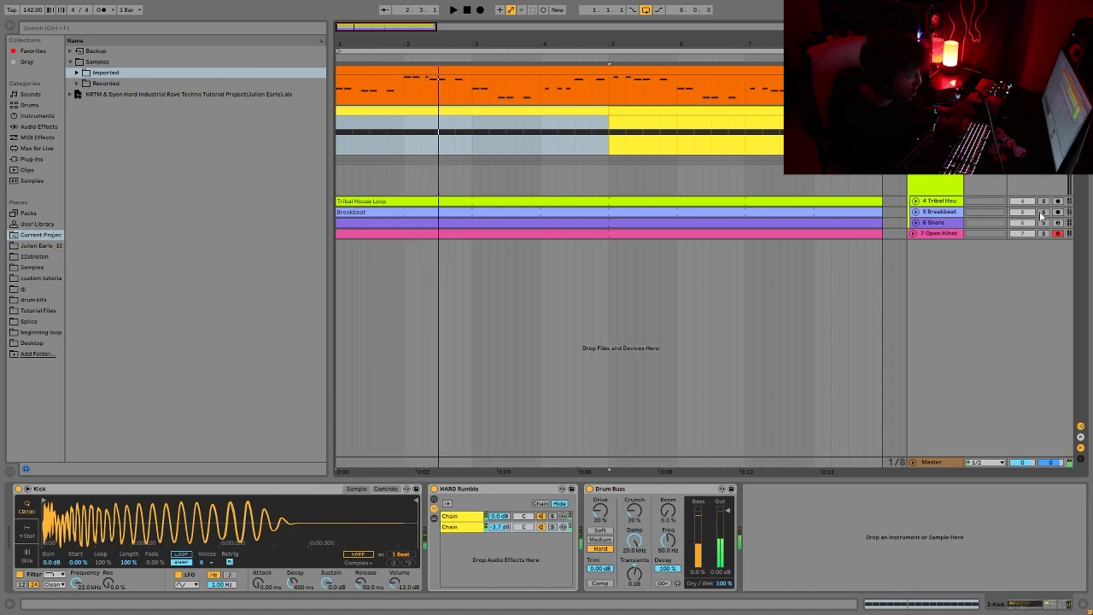
pyautogui.press('space')
pyautogui.click(1042, 221)
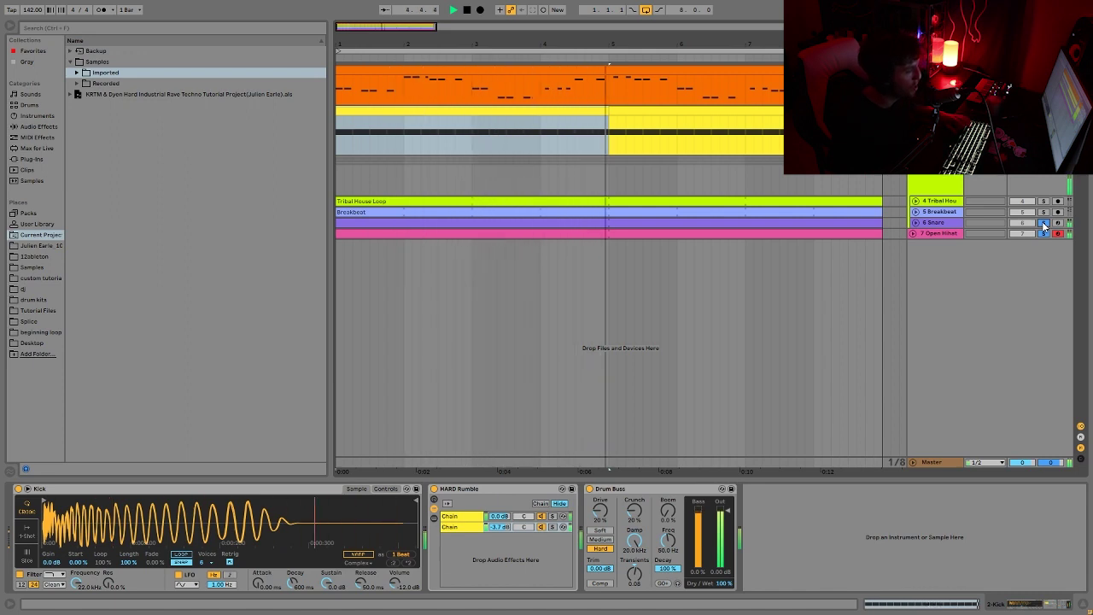
pyautogui.press('space')
pyautogui.click(1042, 221)
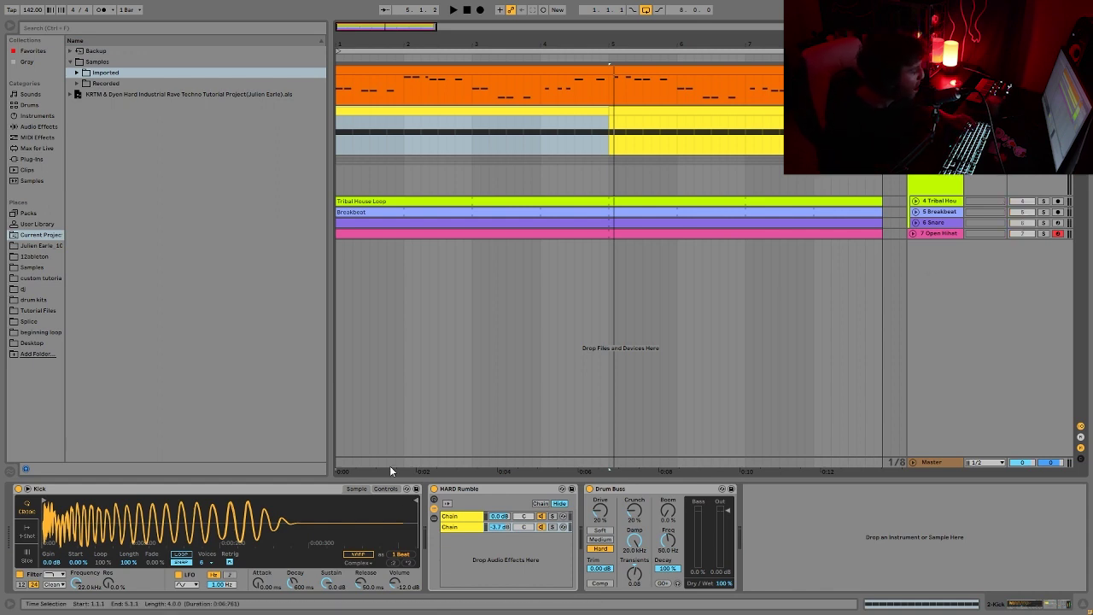
# Zoom the Kick waveform, reveal HARD Rumble's chains, and solo and audition the first chain.
pyautogui.moveTo(50, 527); pyautogui.dragTo(49, 555)
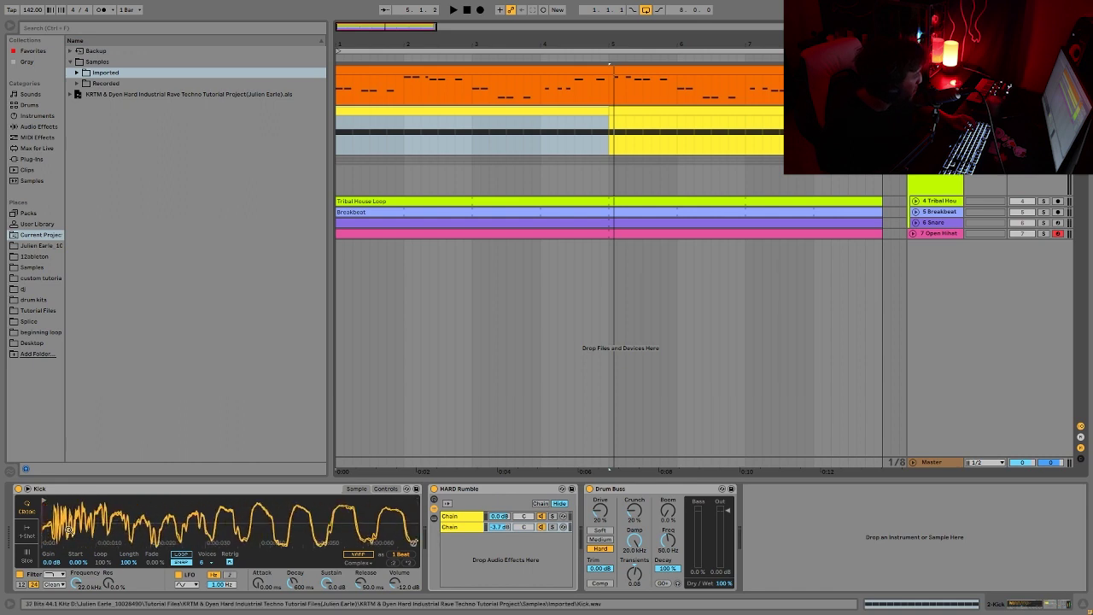
pyautogui.moveTo(126, 541); pyautogui.dragTo(58, 504)
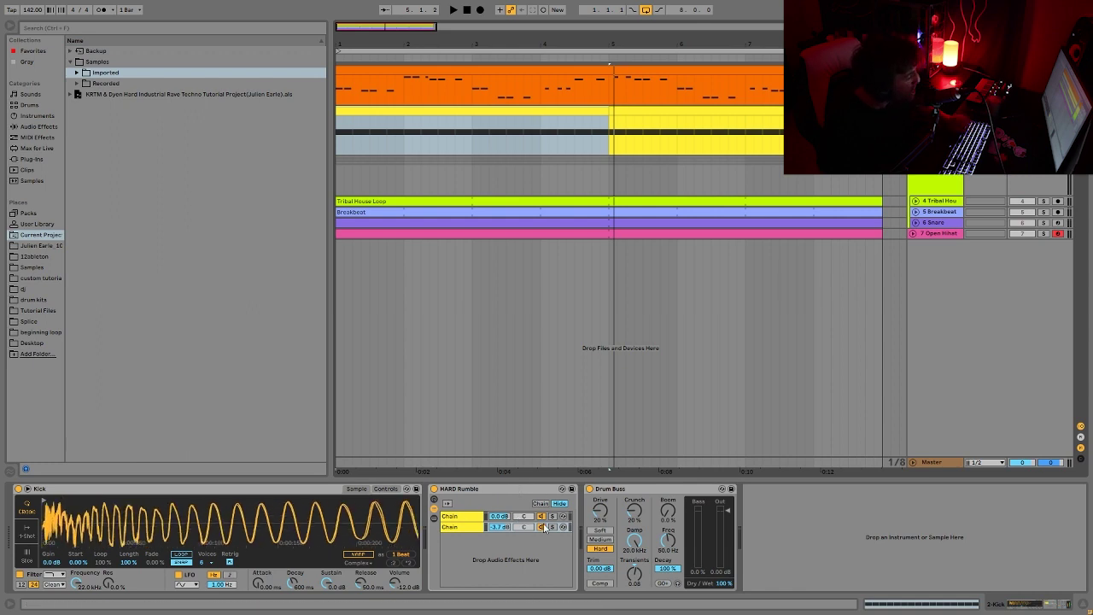
pyautogui.click(480, 525)
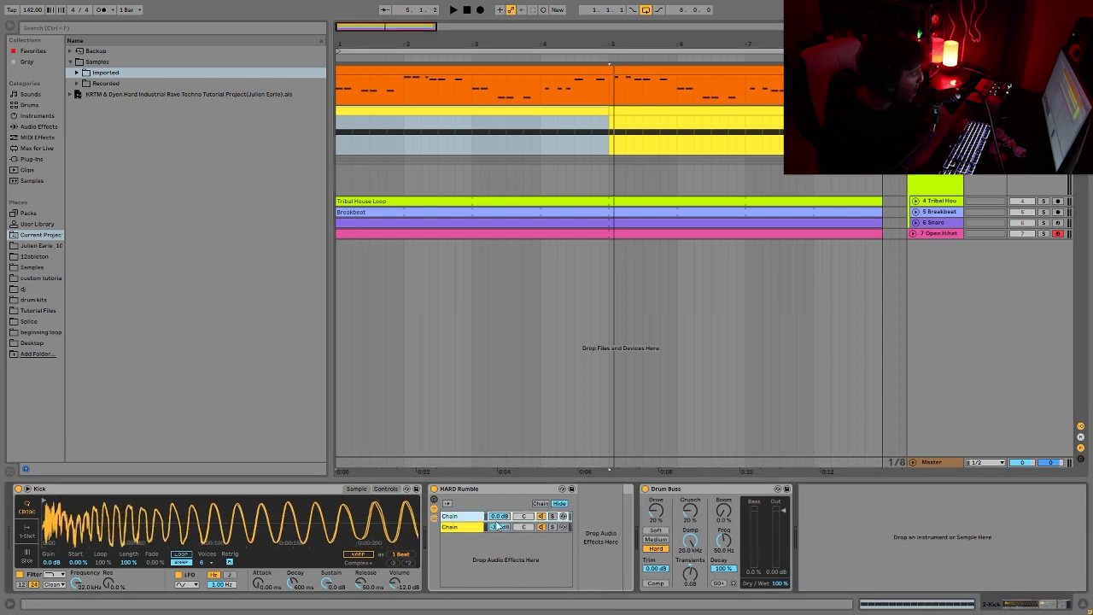
pyautogui.click(553, 517)
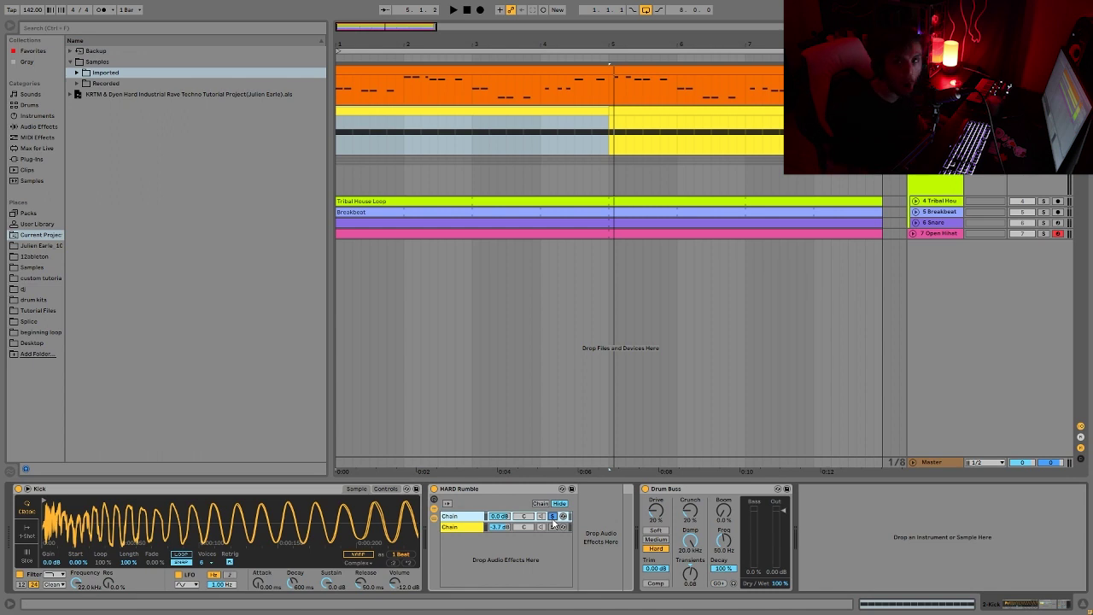
pyautogui.press('space')
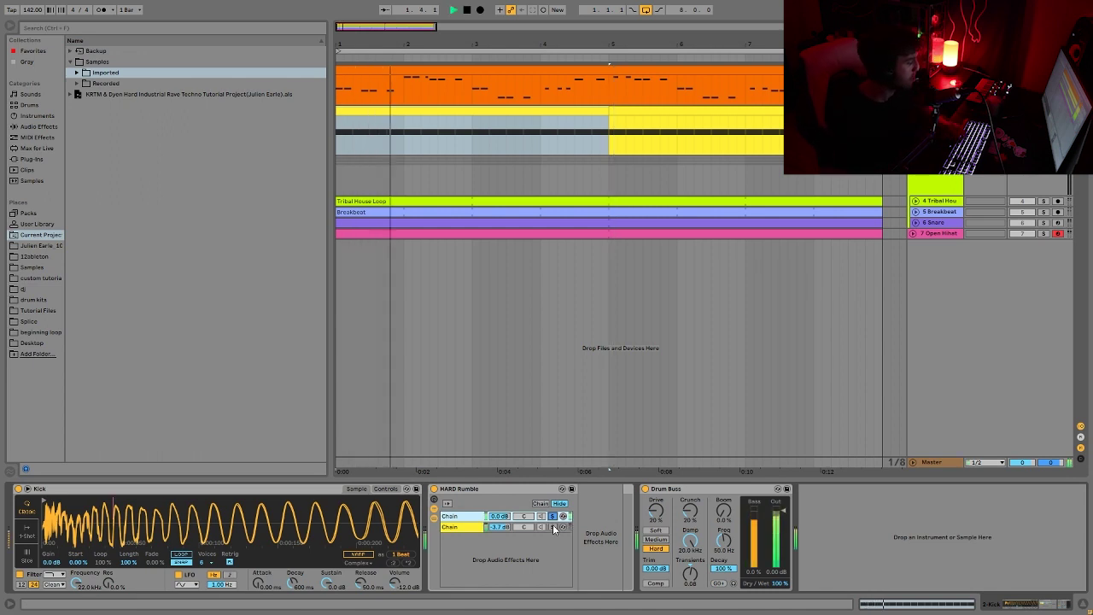
pyautogui.press('space')
pyautogui.press('space')
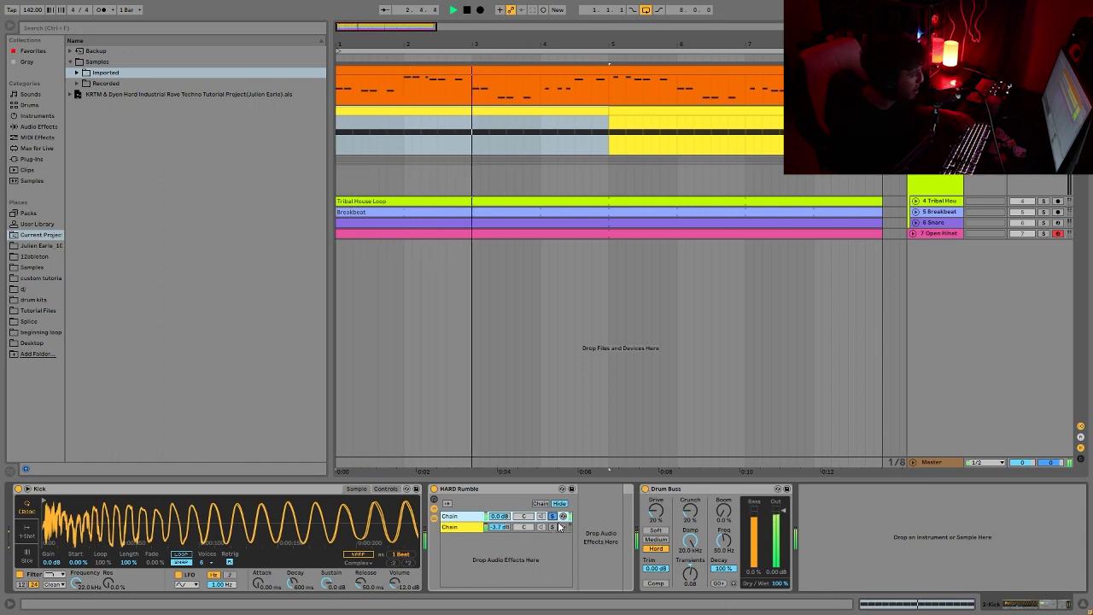
# Delete the Delay from HARD Rumble's second chain and audition the remaining Reverb, Auto Filter, Amp, Compressor.
pyautogui.click(560, 527)
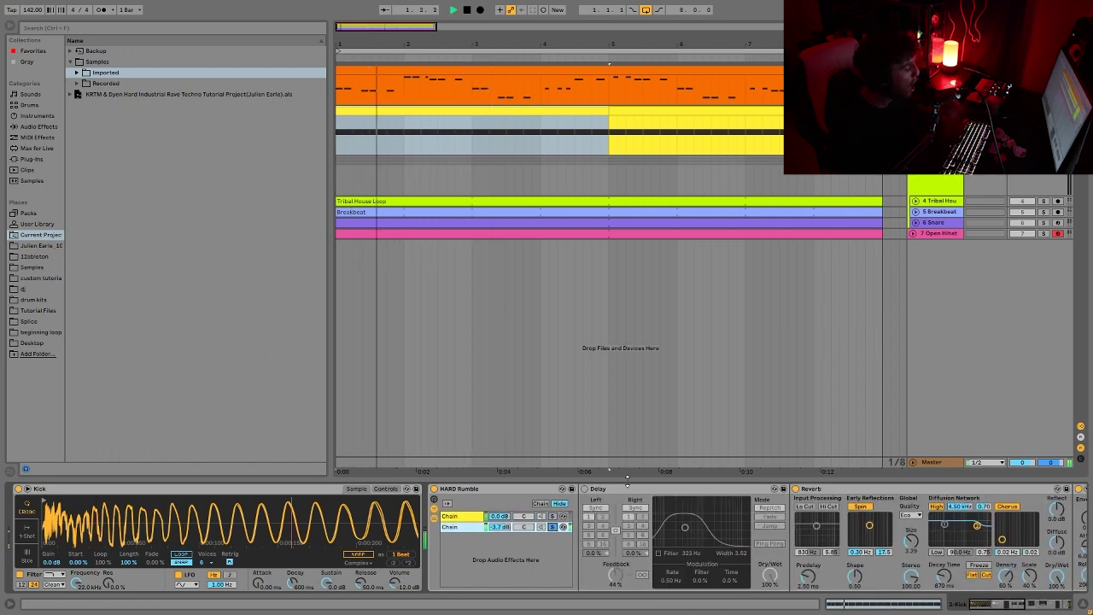
pyautogui.click(628, 487)
pyautogui.press('Delete')
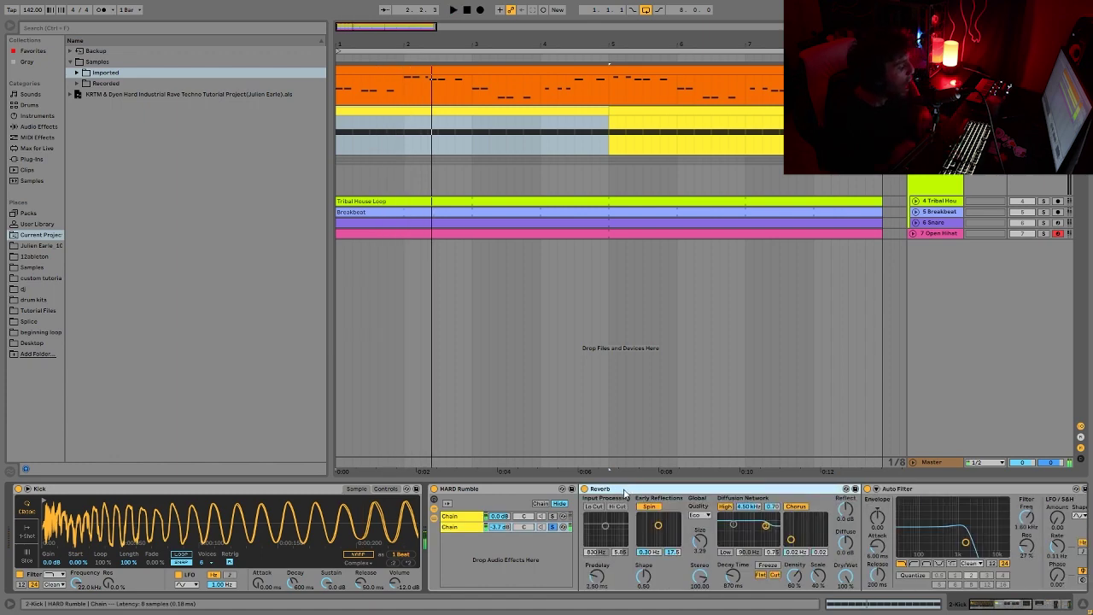
pyautogui.hscroll(10, 691, 547)
pyautogui.hscroll(-10, 679, 537)
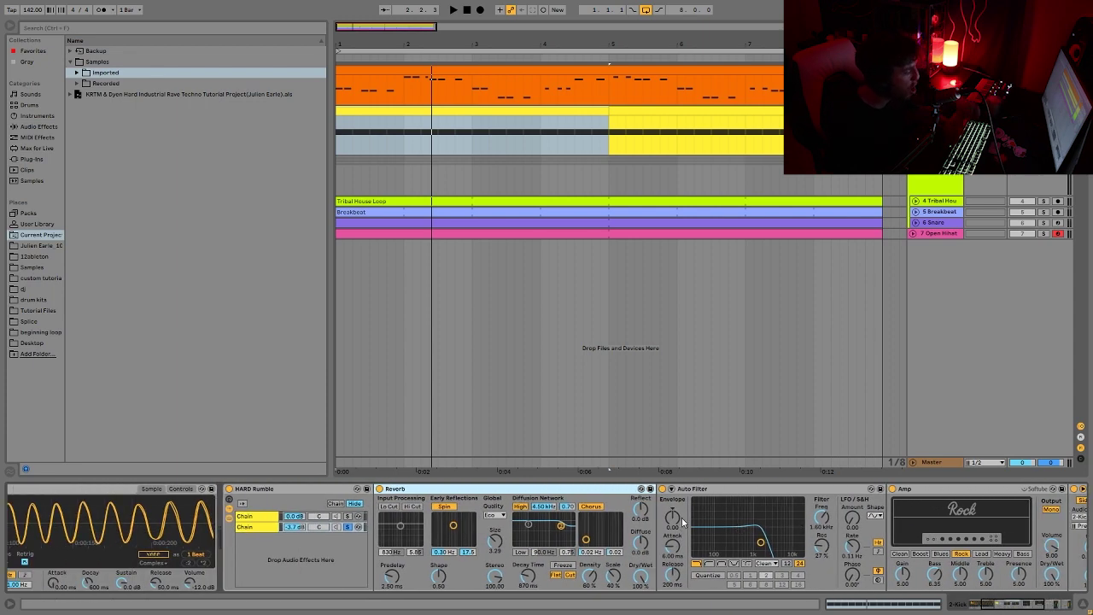
pyautogui.hscroll(3, 719, 520)
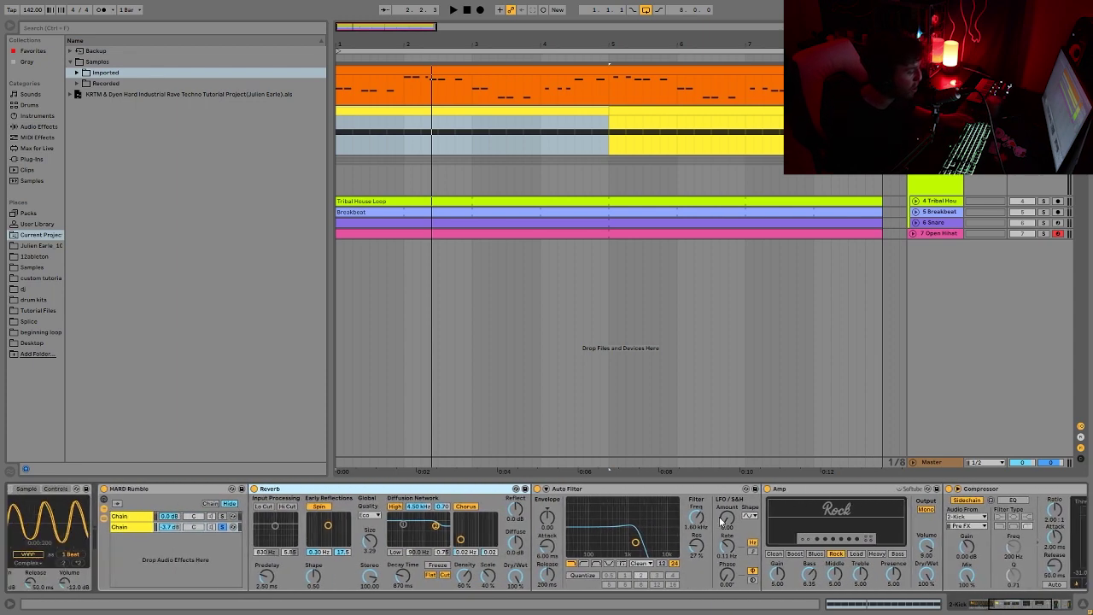
pyautogui.press('space')
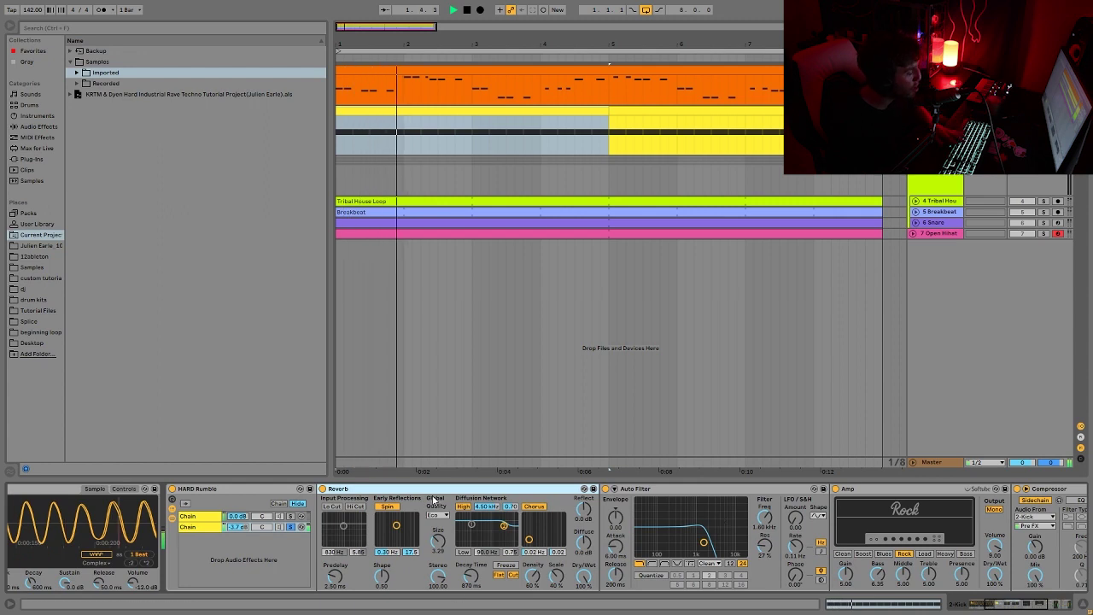
pyautogui.press('space')
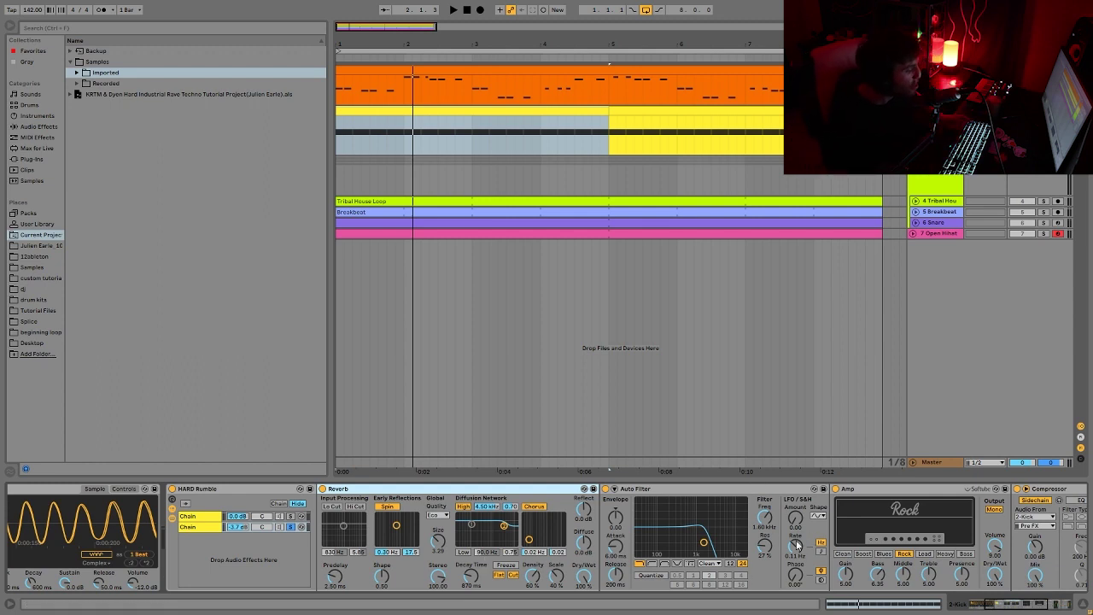
# Try moving the Auto Filter after the Amp, then undo the move.
pyautogui.hscroll(2, 788, 546)
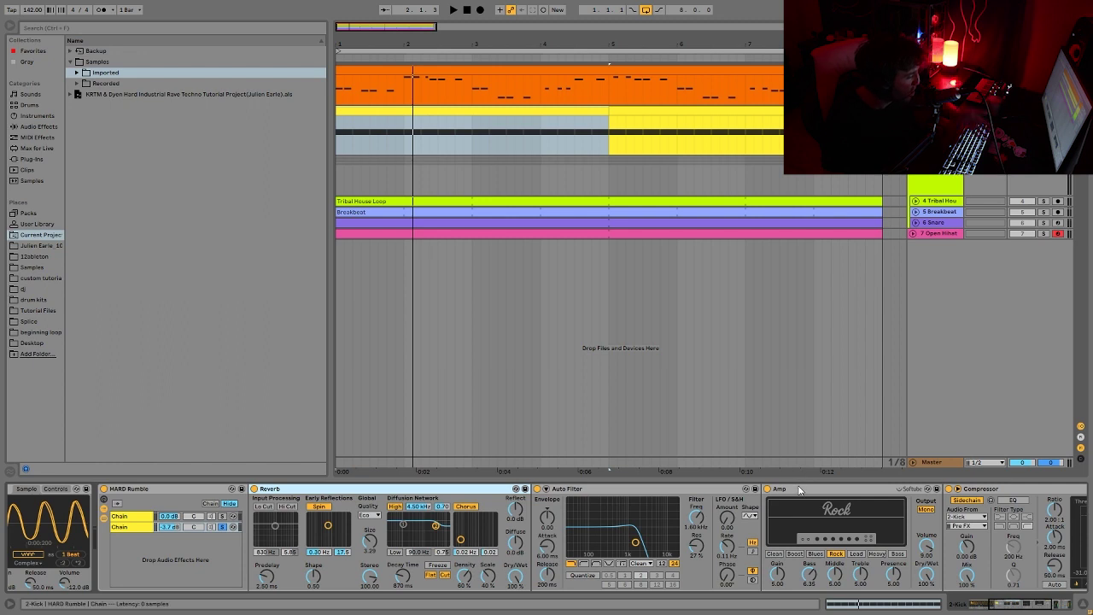
pyautogui.click(757, 534)
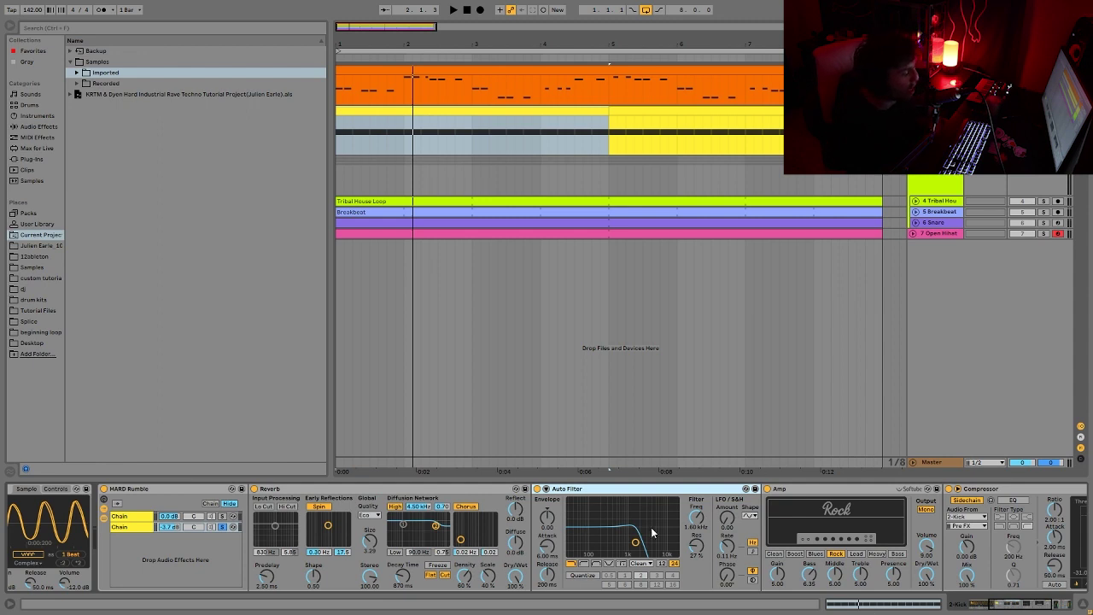
pyautogui.moveTo(664, 490); pyautogui.dragTo(943, 500)
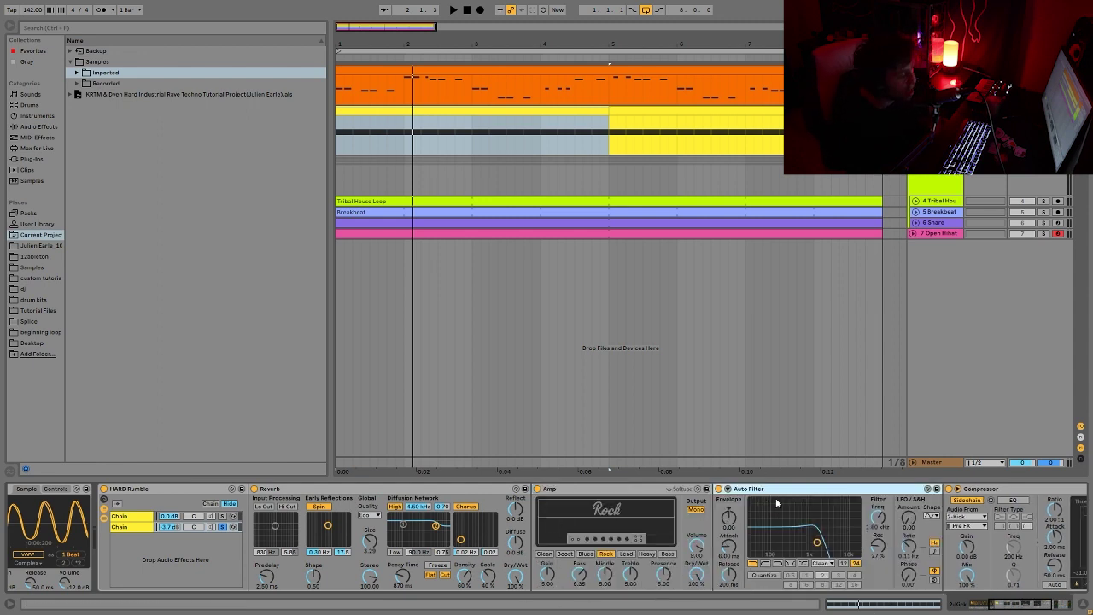
pyautogui.hotkey('ctrl', 'z')
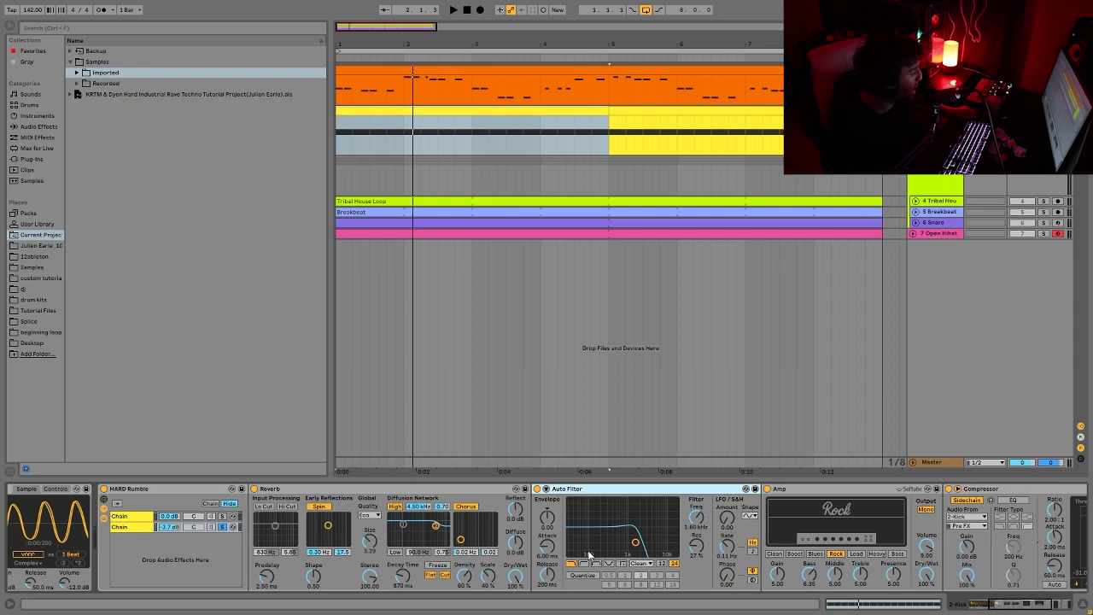
# Sweep the Auto Filter cutoff down to about 111 Hz and back to 1.80 kHz while playing.
pyautogui.moveTo(594, 551); pyautogui.dragTo(593, 545)
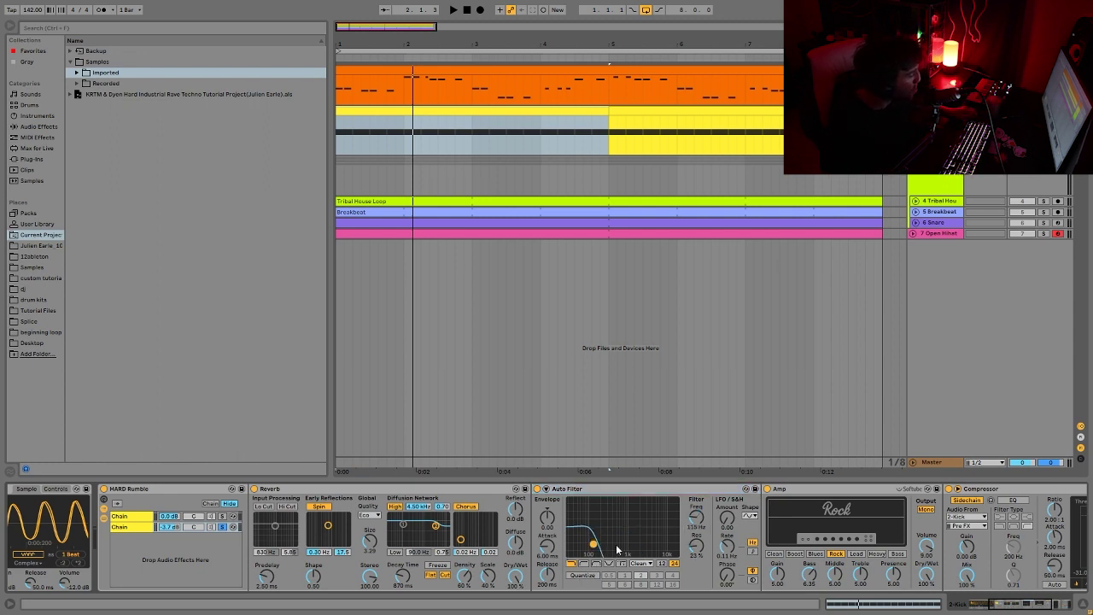
pyautogui.press('space')
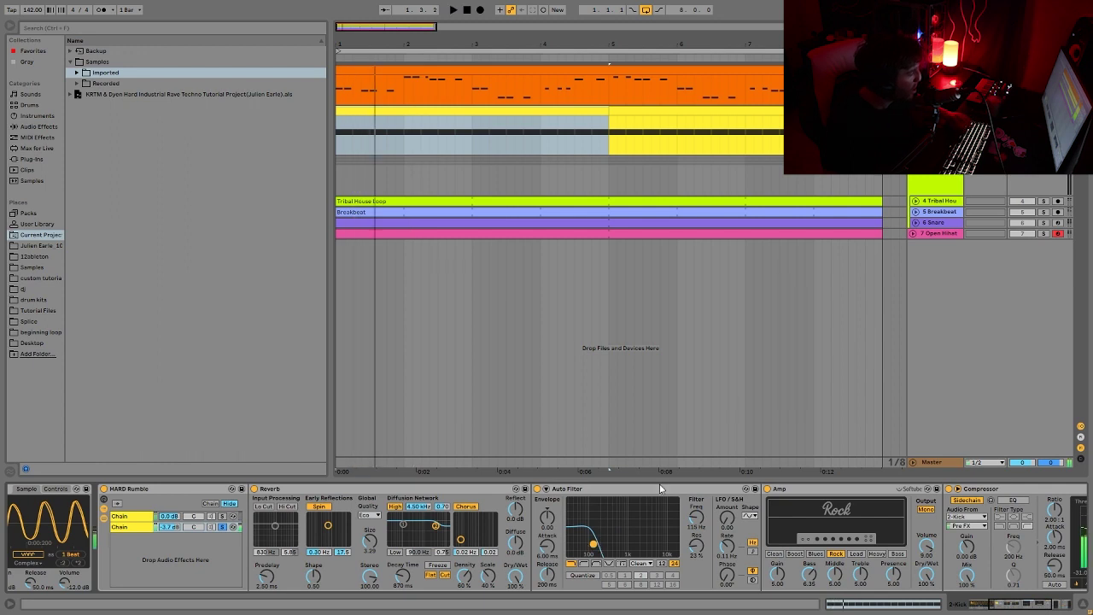
pyautogui.moveTo(593, 544); pyautogui.dragTo(635, 542)
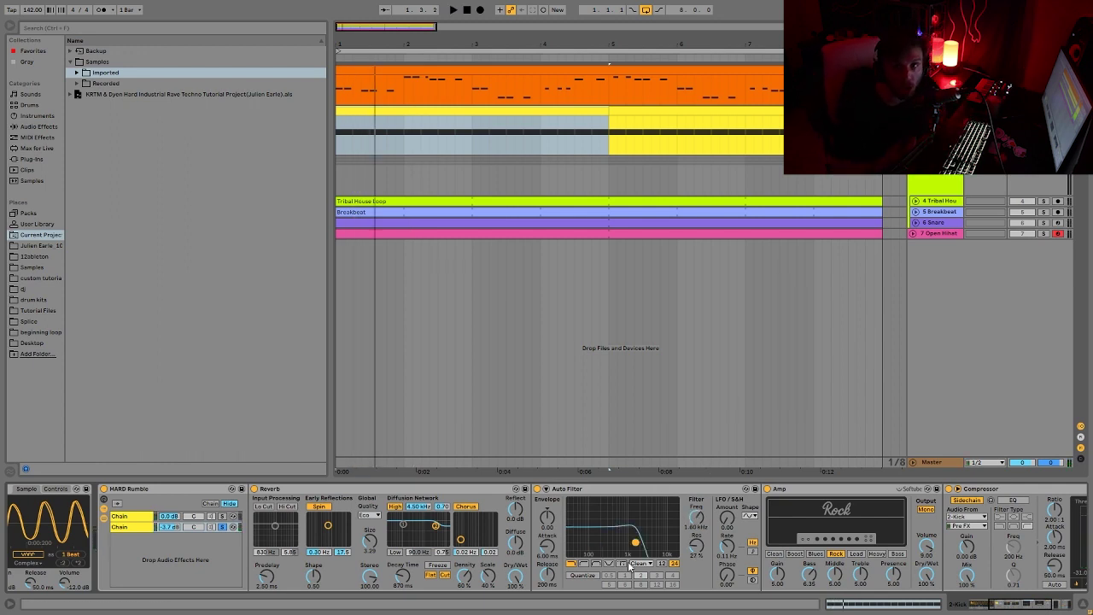
pyautogui.press('space')
pyautogui.press('space')
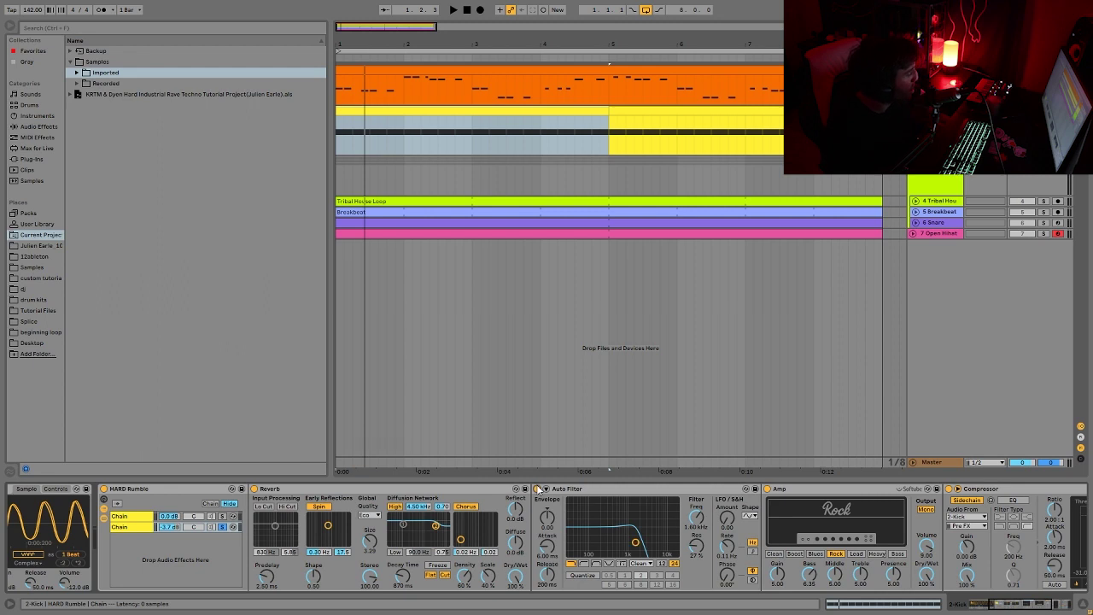
# Turn off the Auto Filter and clear HARD Rumble's chain solo, auditioning the full rack.
pyautogui.click(538, 489)
pyautogui.press('space')
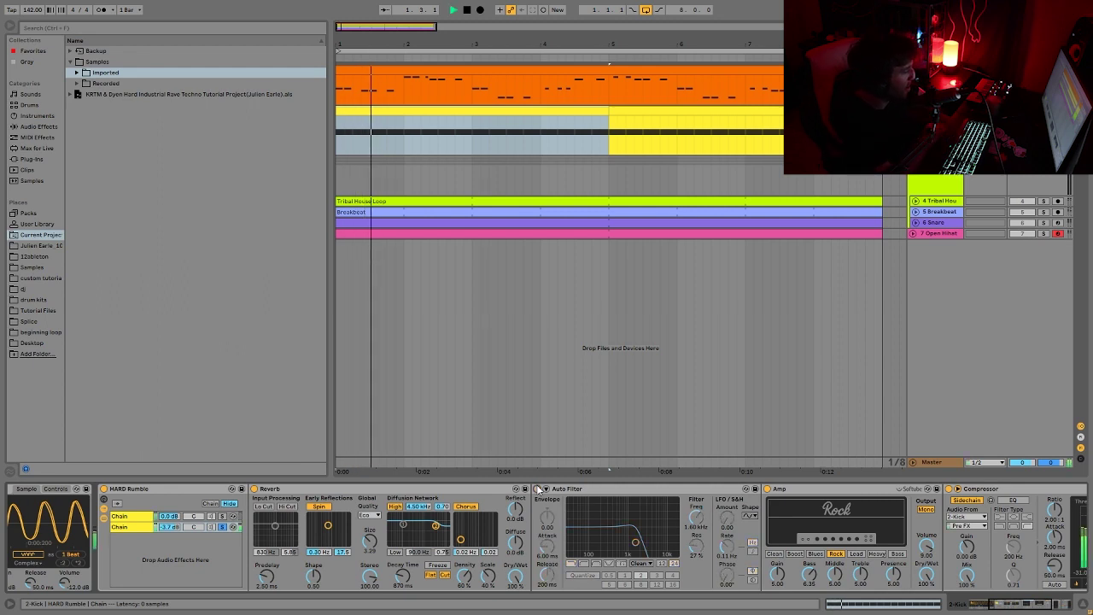
pyautogui.press('space')
pyautogui.click(224, 527)
pyautogui.press('space')
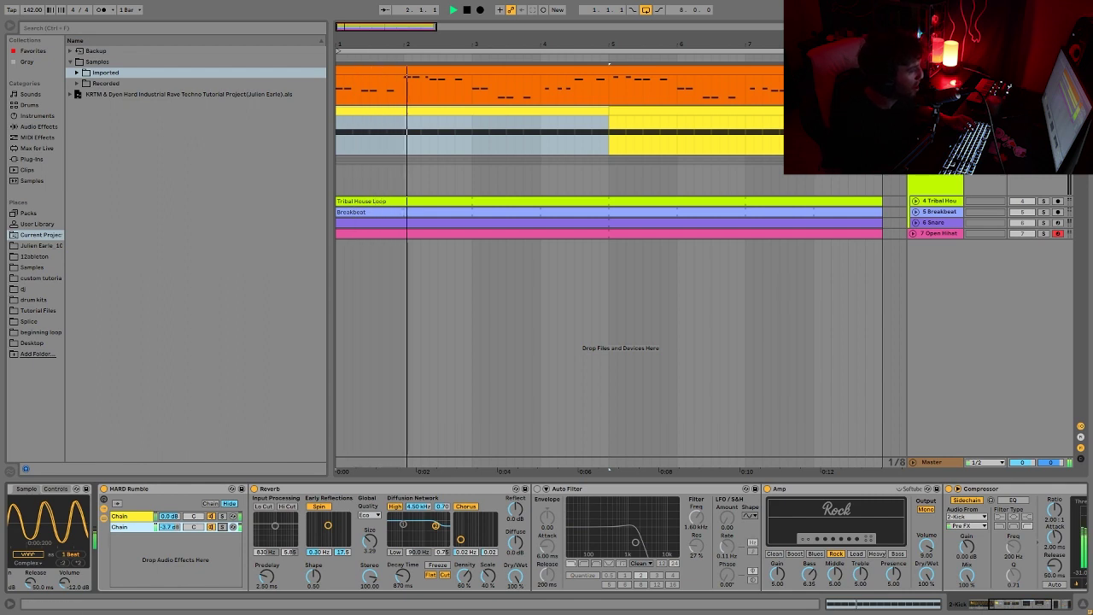
pyautogui.press('space')
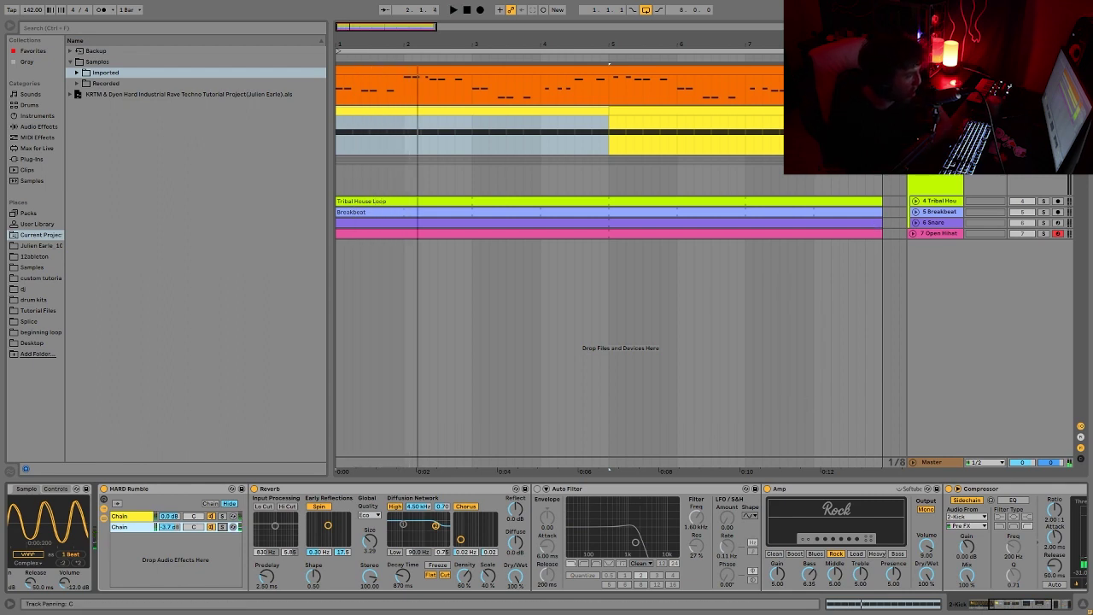
pyautogui.press('space')
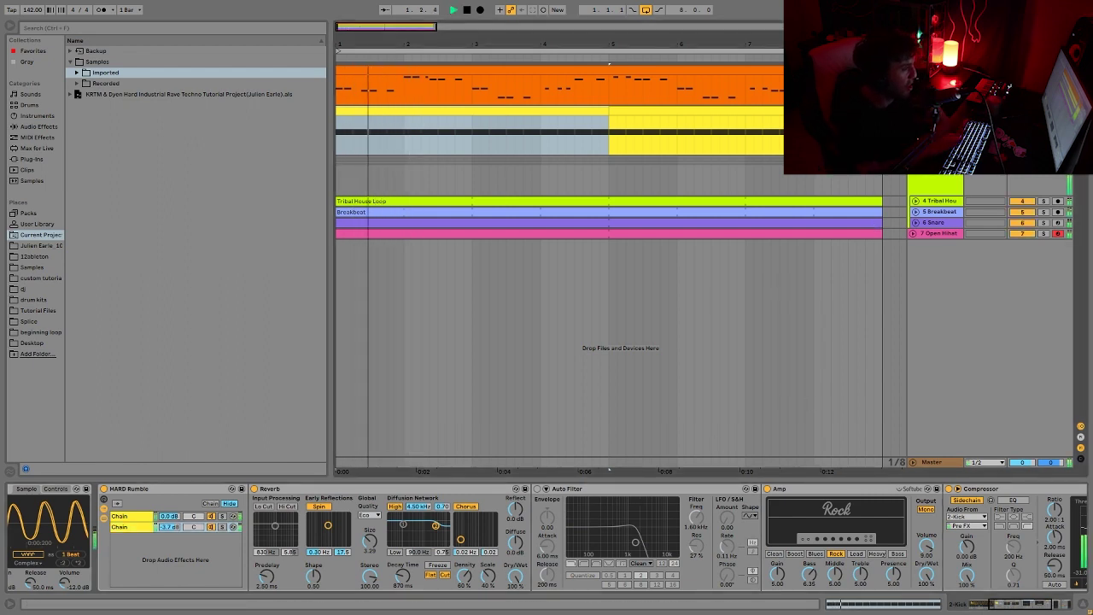
# Switch the Auto Filter back on and stop playback.
pyautogui.click(537, 488)
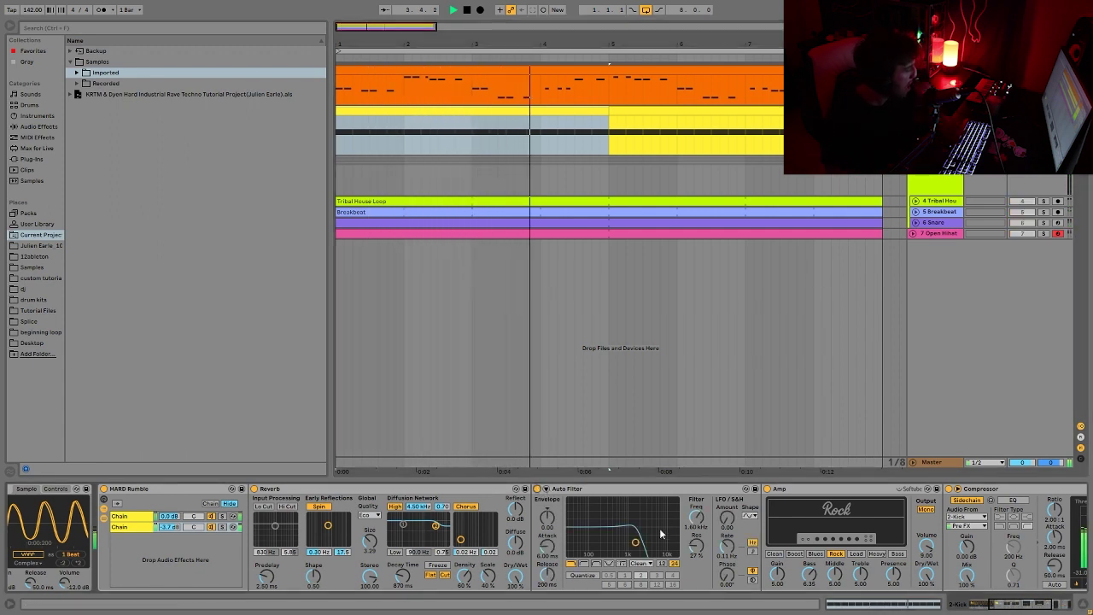
pyautogui.press('space')
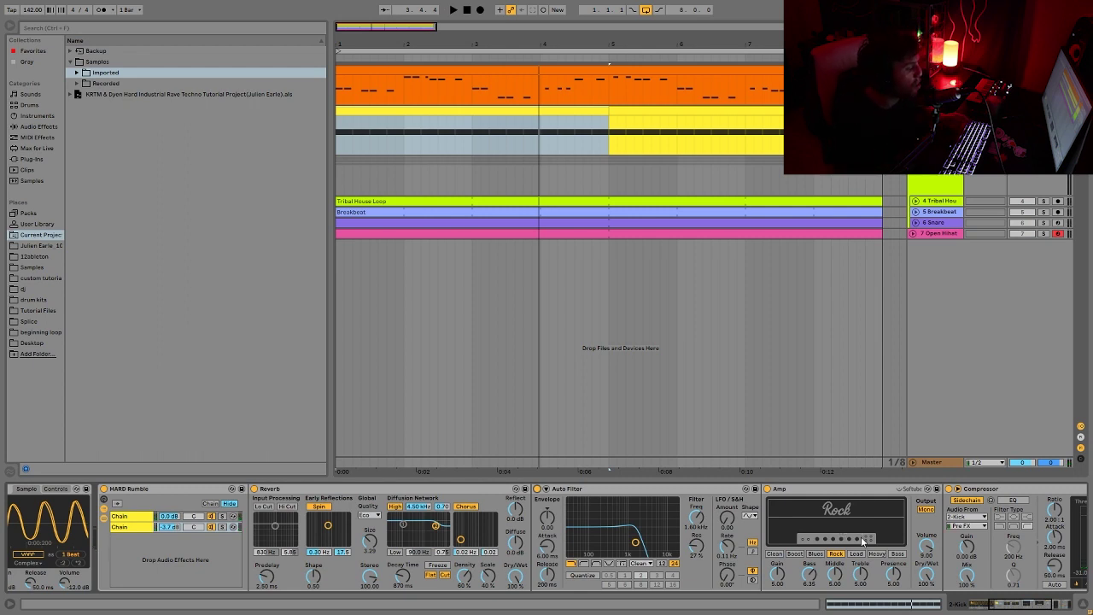
pyautogui.hscroll(4, 873, 543)
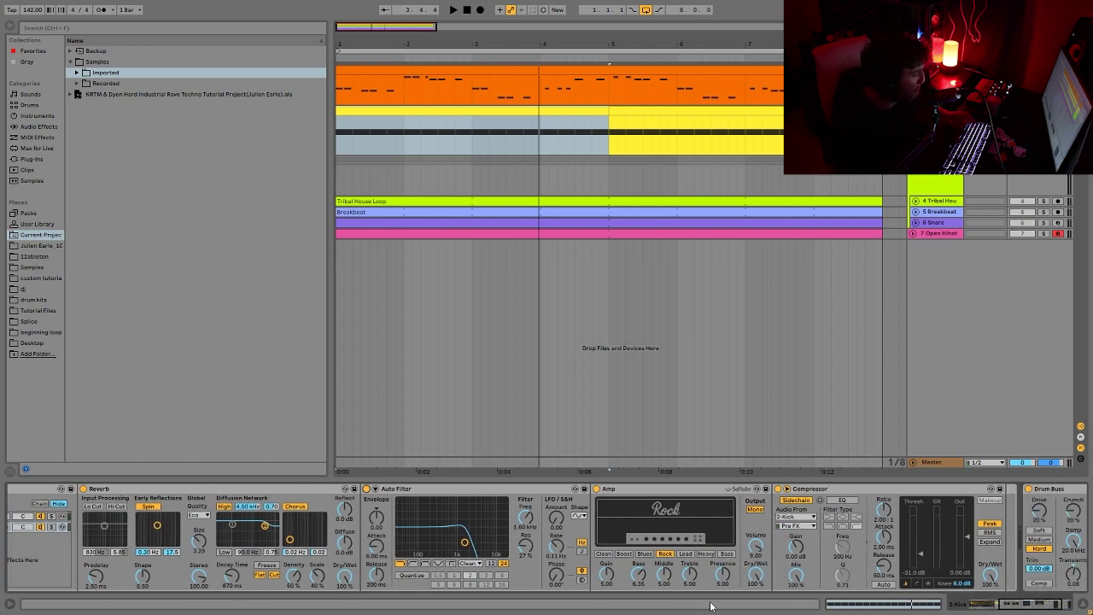
pyautogui.hscroll(2, 615, 527)
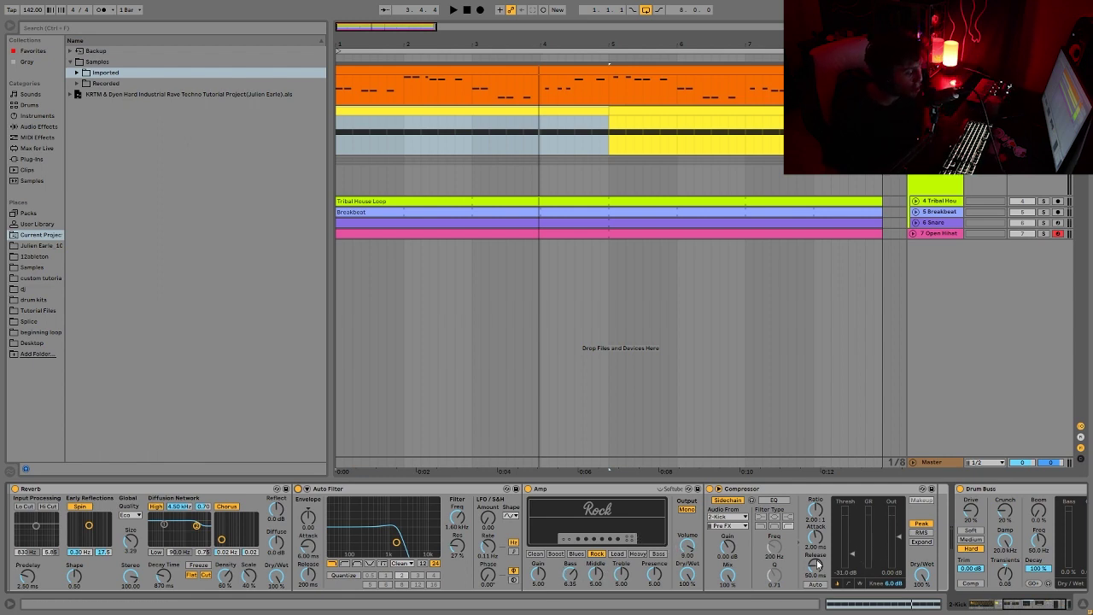
pyautogui.click(1051, 603)
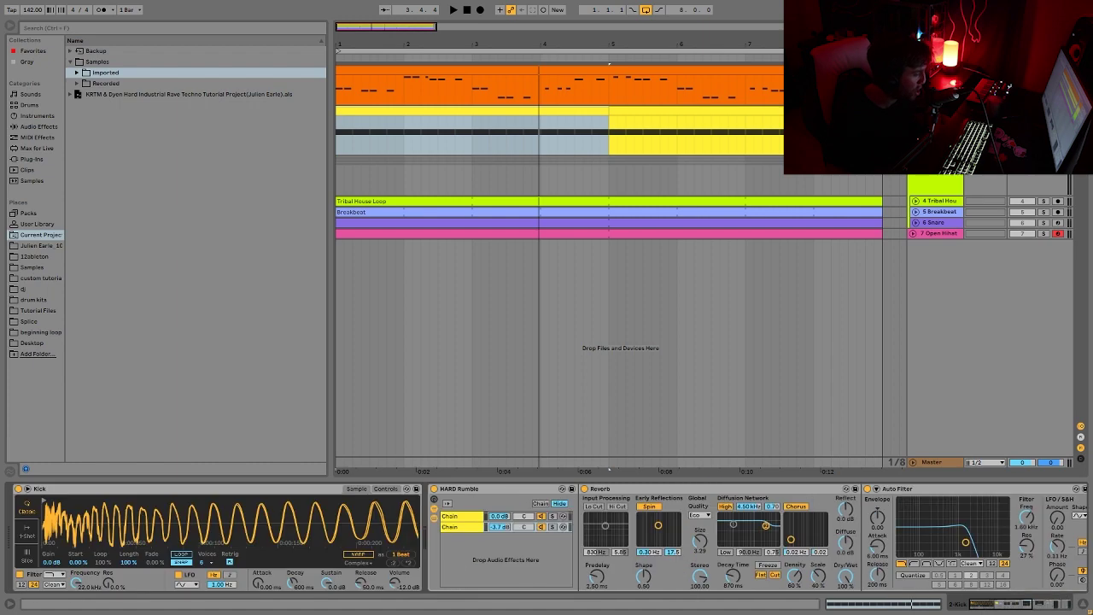
pyautogui.click(449, 526)
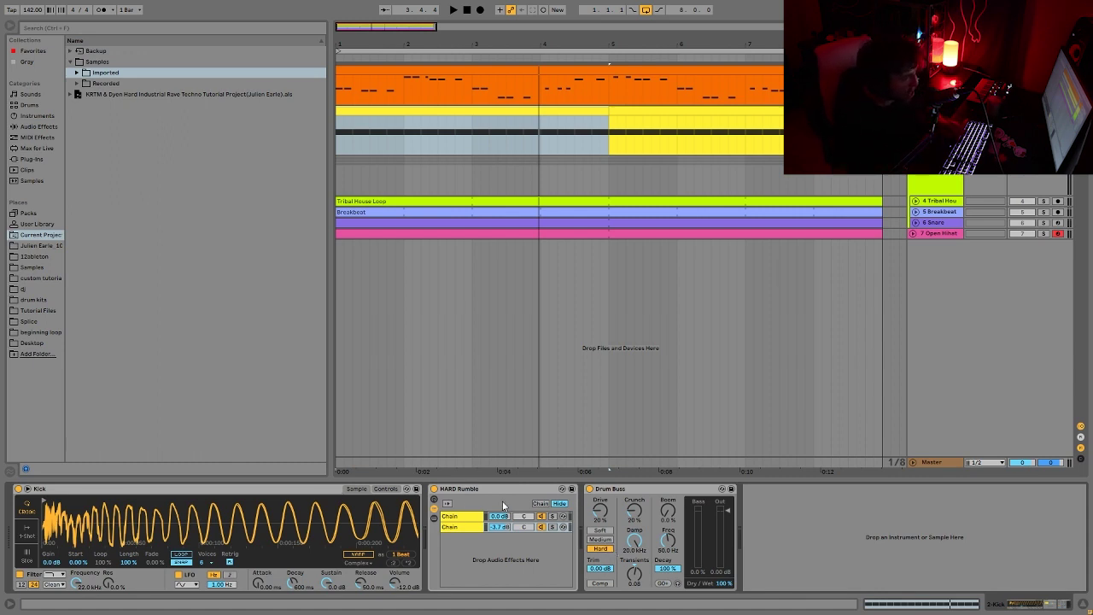
# A/B the Drum Buss drive between Medium and Hard during playback, settling on Hard.
pyautogui.click(601, 539)
pyautogui.press('space')
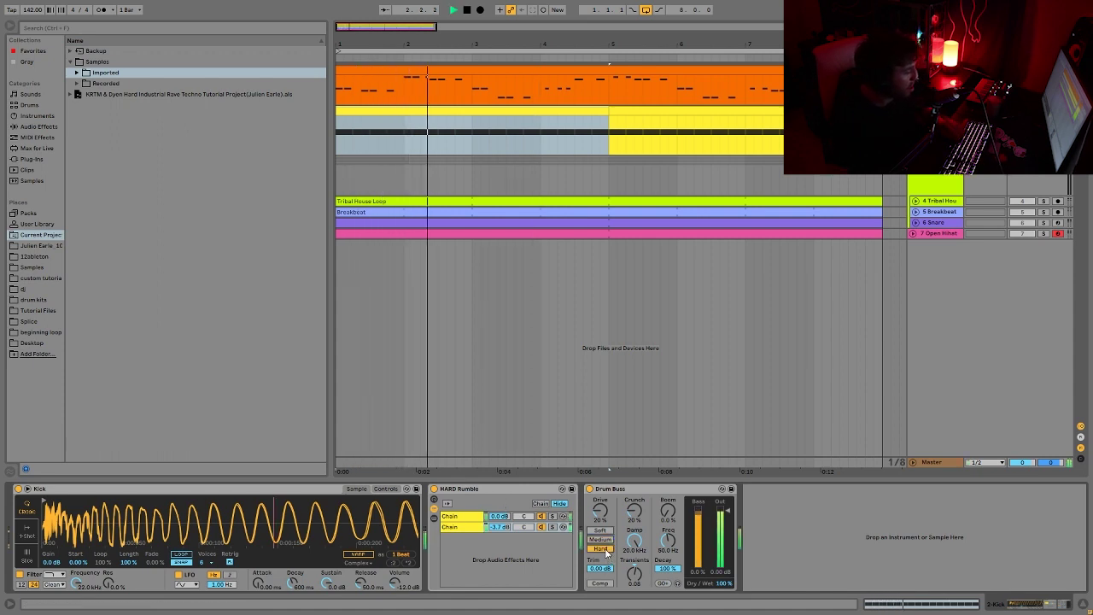
pyautogui.click(607, 548)
pyautogui.click(600, 539)
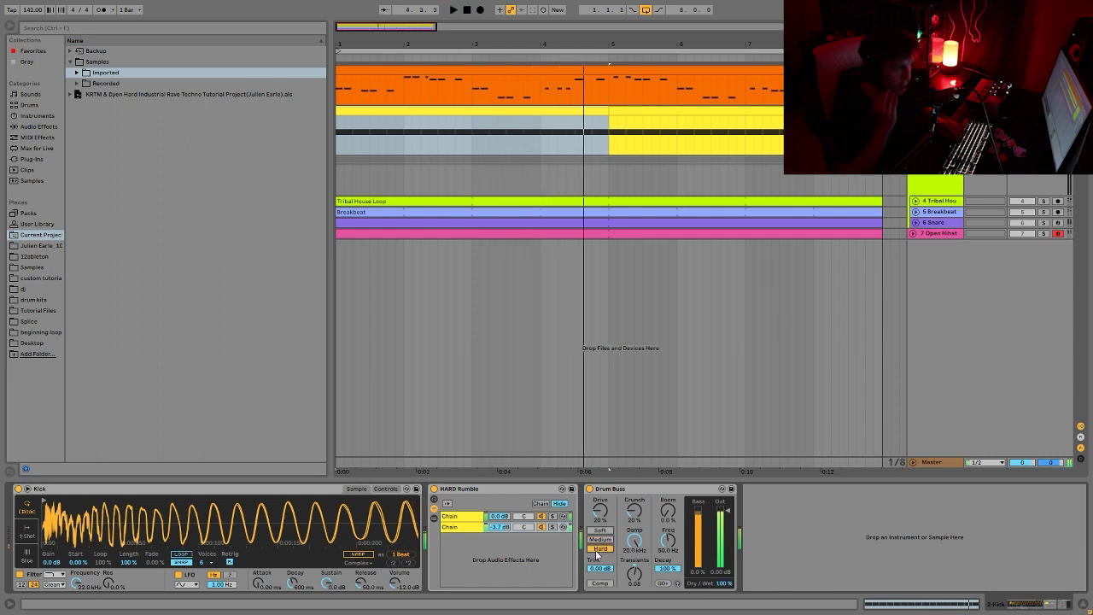
pyautogui.click(600, 548)
pyautogui.press('space')
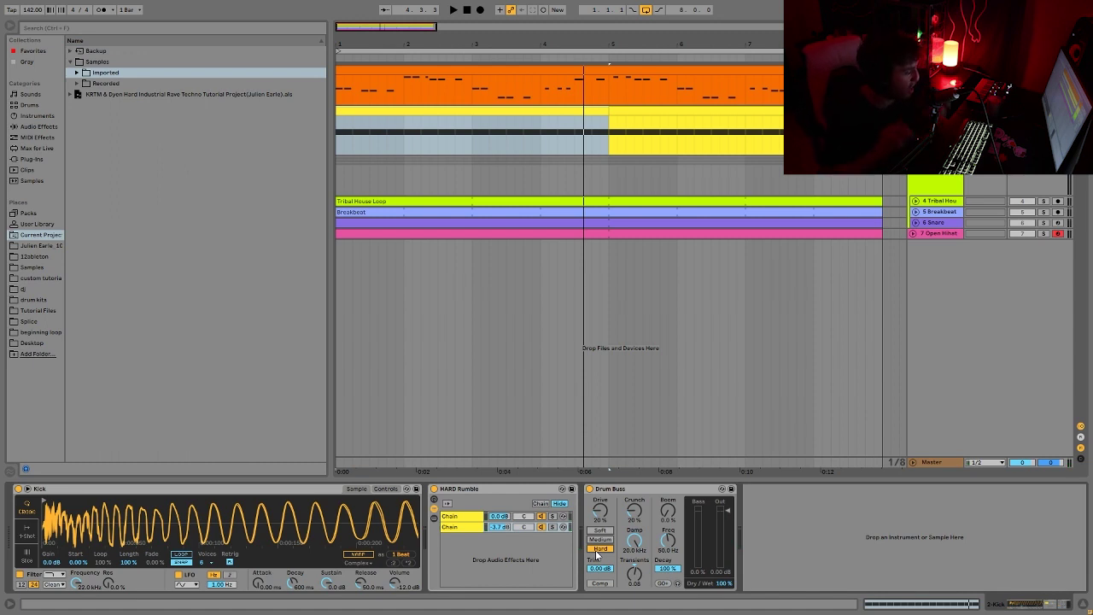
# Replay the kick with Hard drive, then show the Audio Effects category in the browser.
pyautogui.press('space')
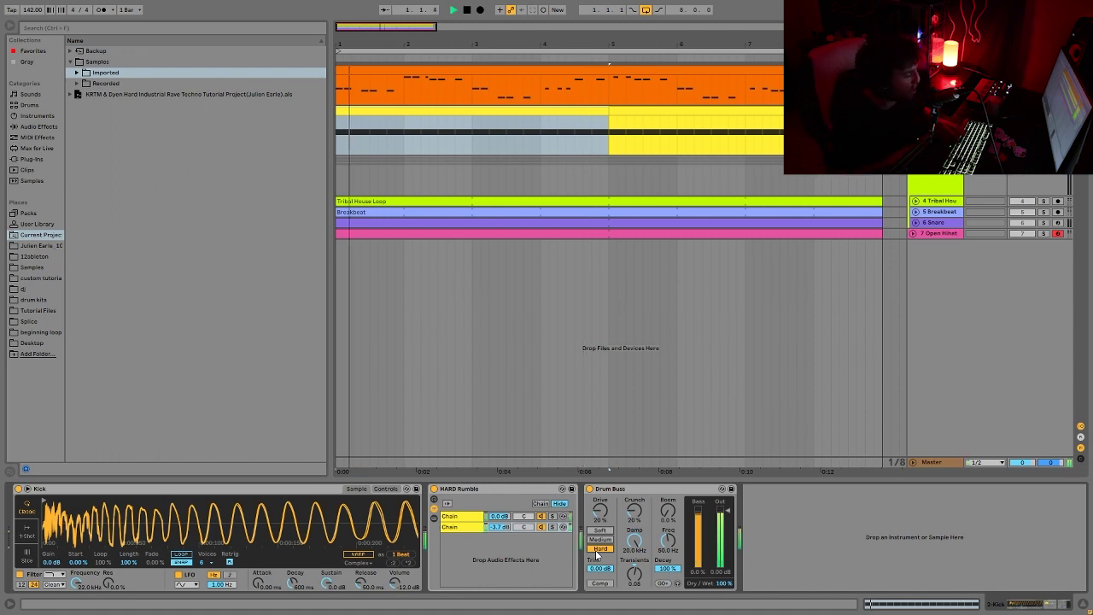
pyautogui.press('space')
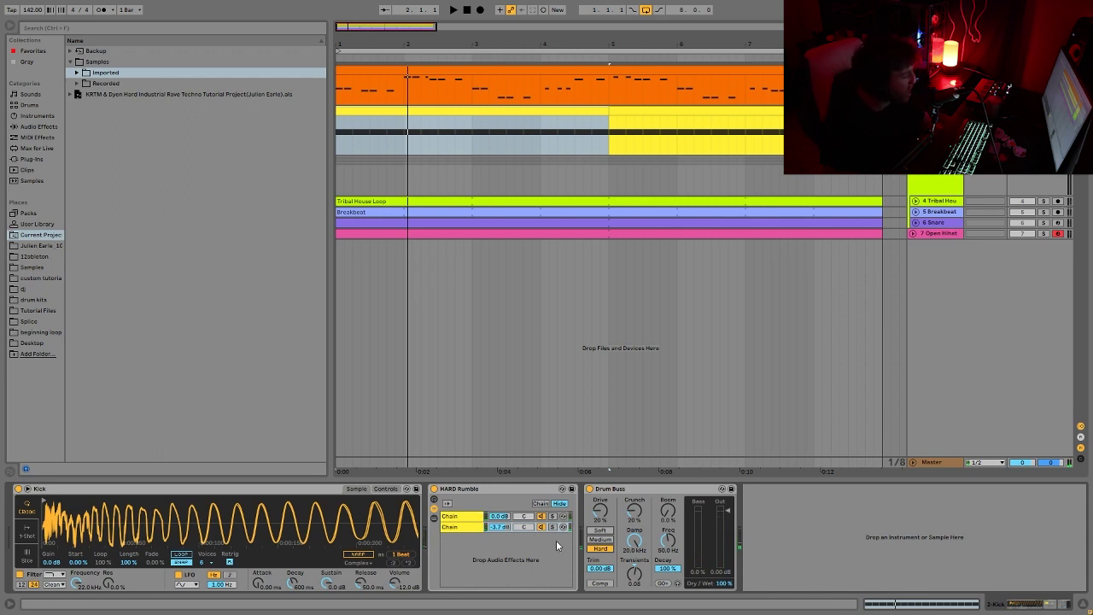
pyautogui.click(28, 126)
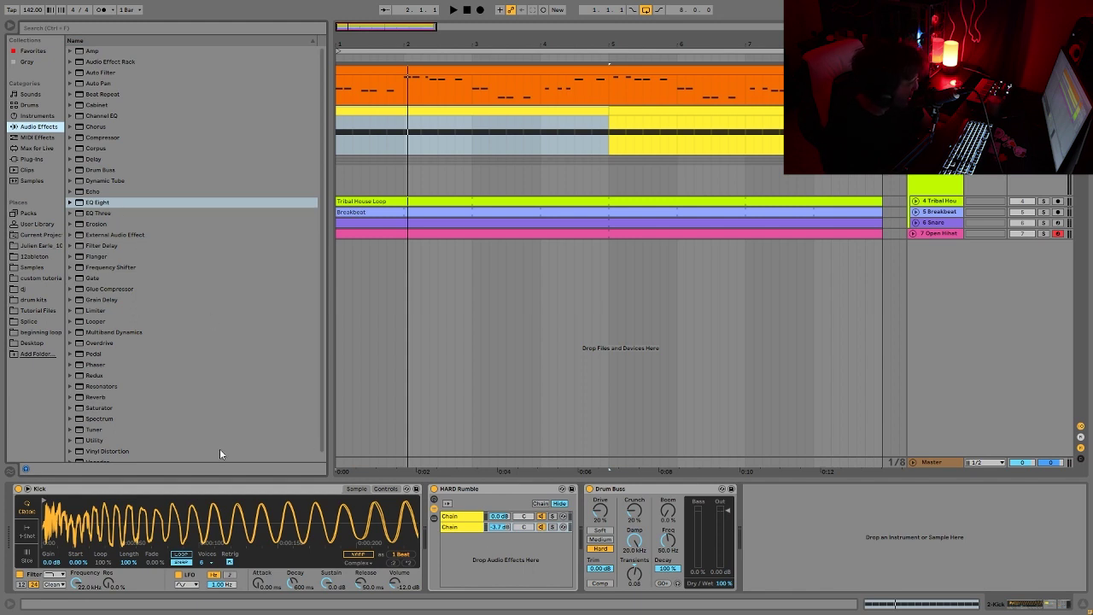
pyautogui.click(599, 540)
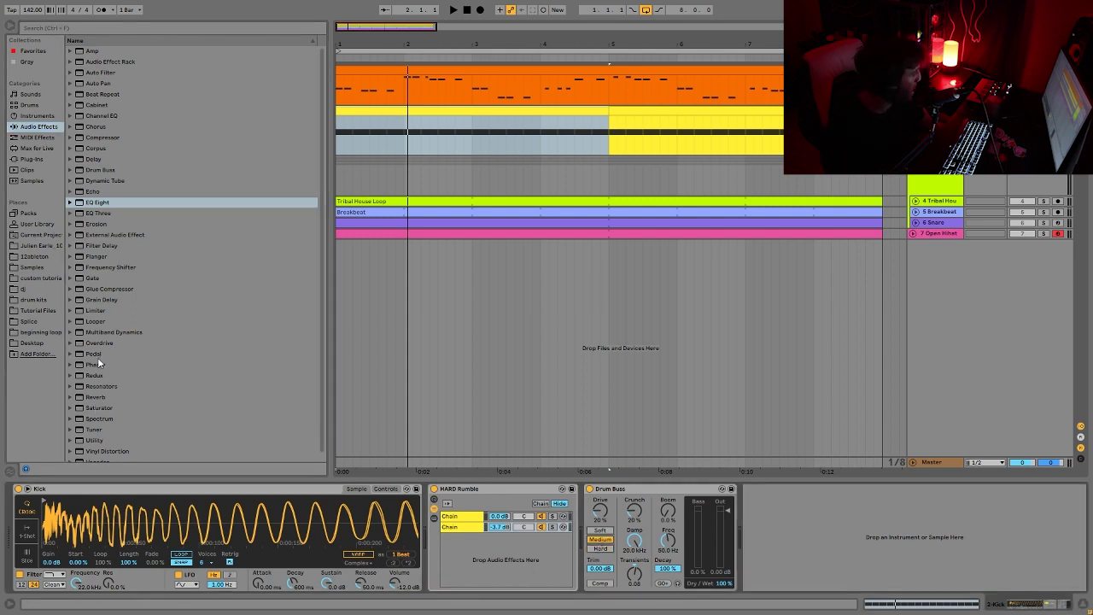
pyautogui.doubleClick(96, 312)
pyautogui.moveTo(784, 510); pyautogui.dragTo(768, 534)
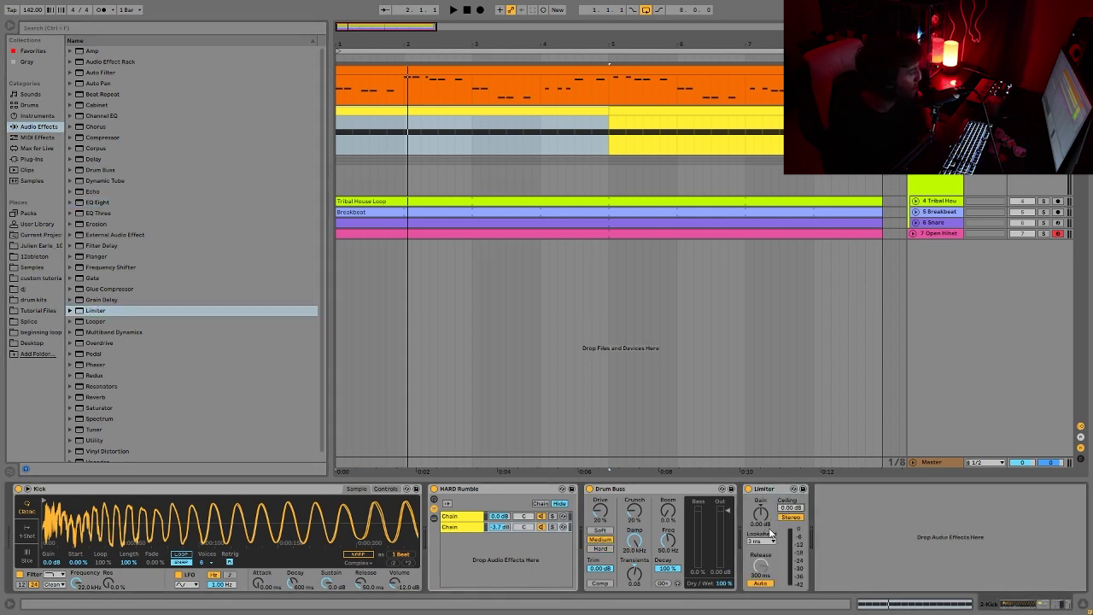
pyautogui.press('space')
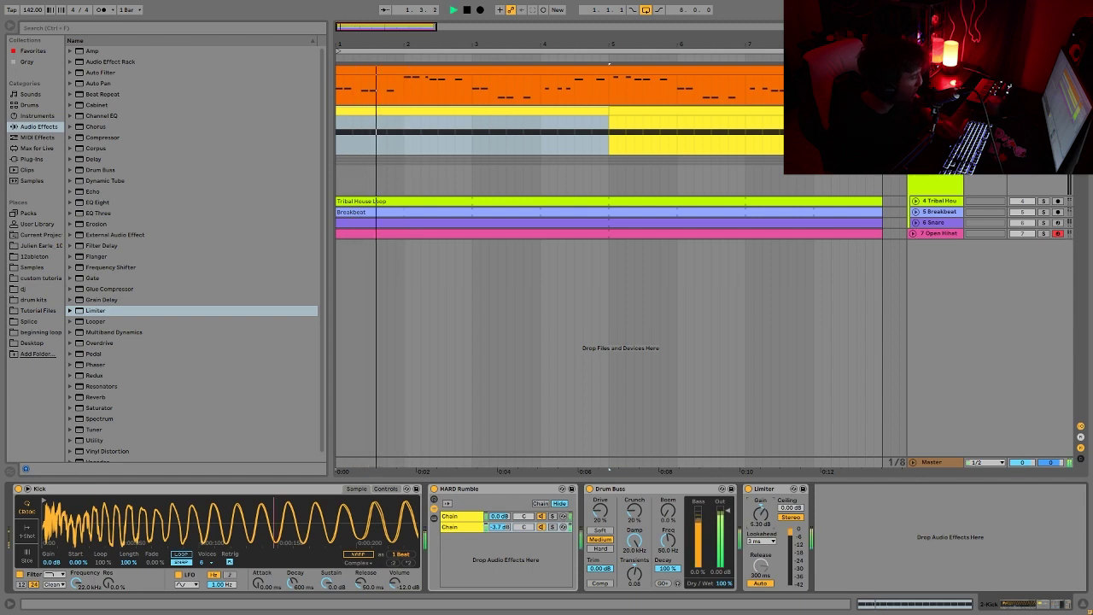
pyautogui.press('space')
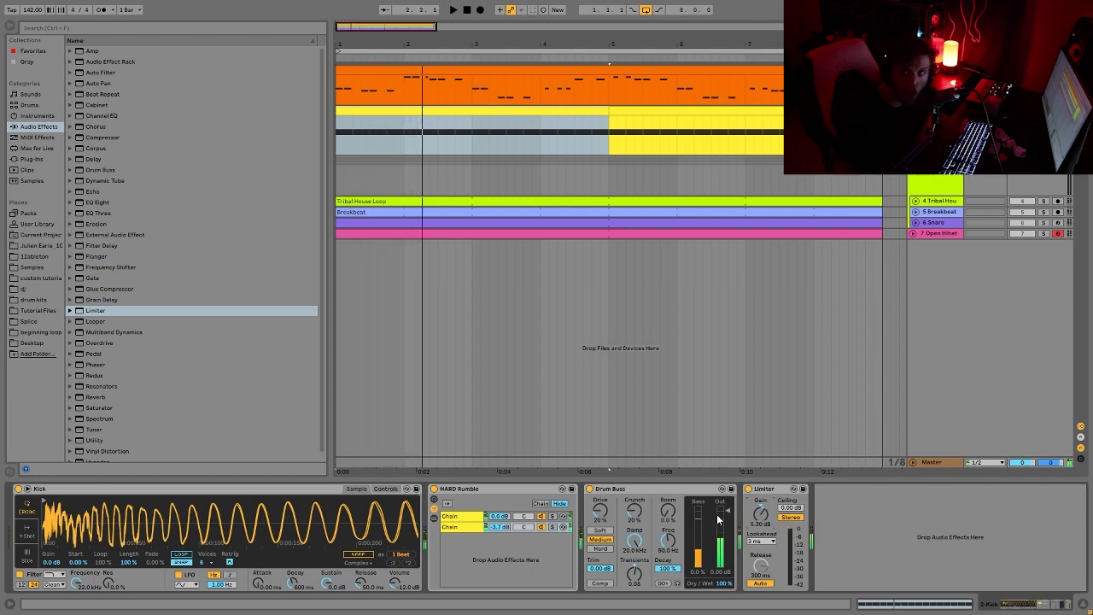
pyautogui.click(763, 488)
pyautogui.press('Delete')
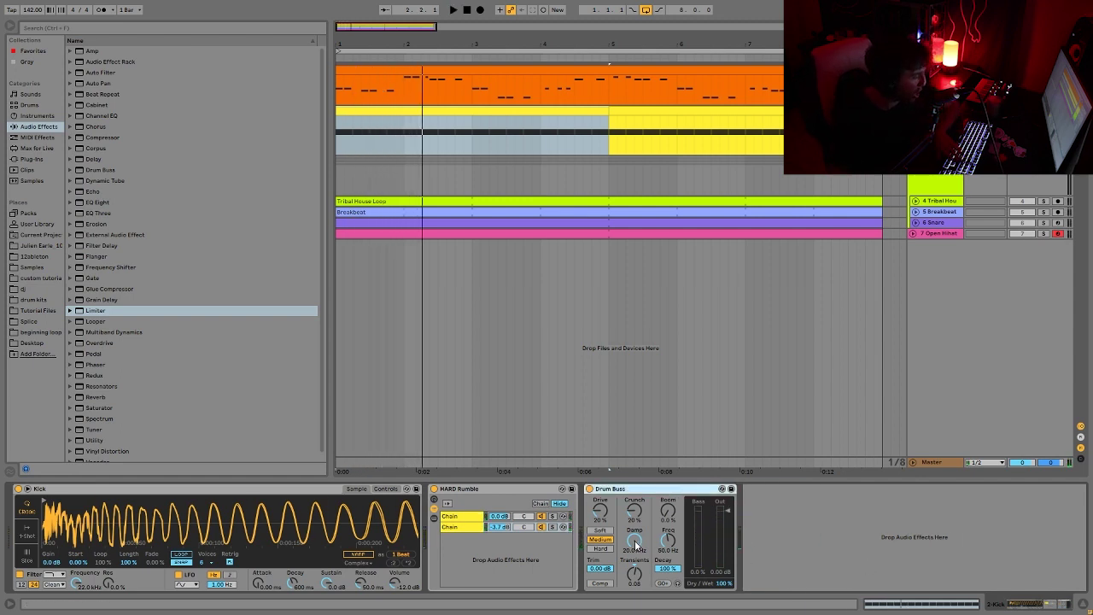
pyautogui.click(600, 550)
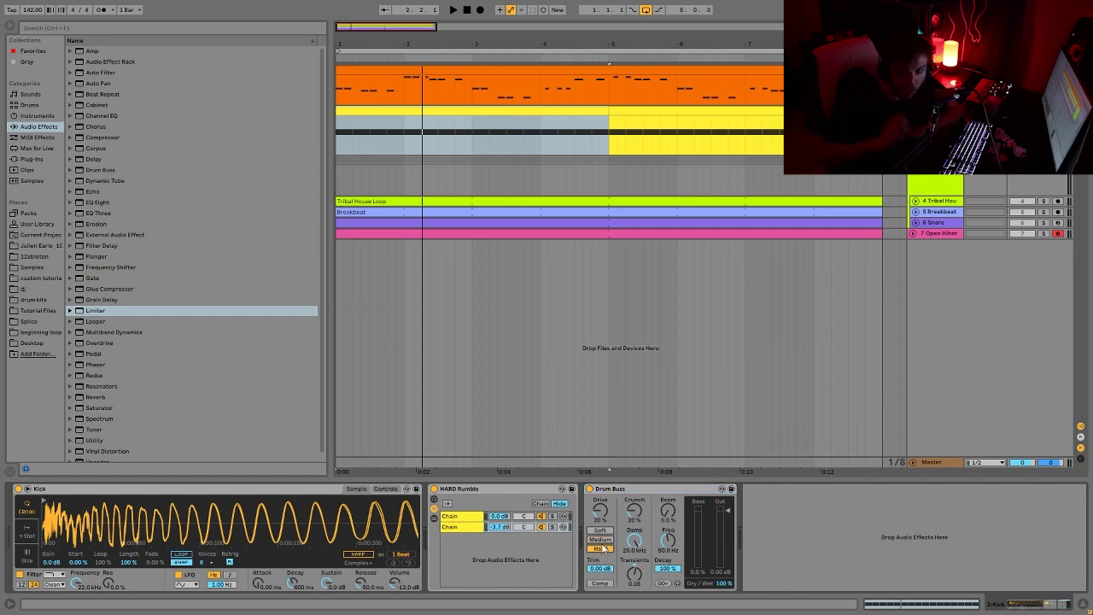
pyautogui.press('space')
pyautogui.press('space')
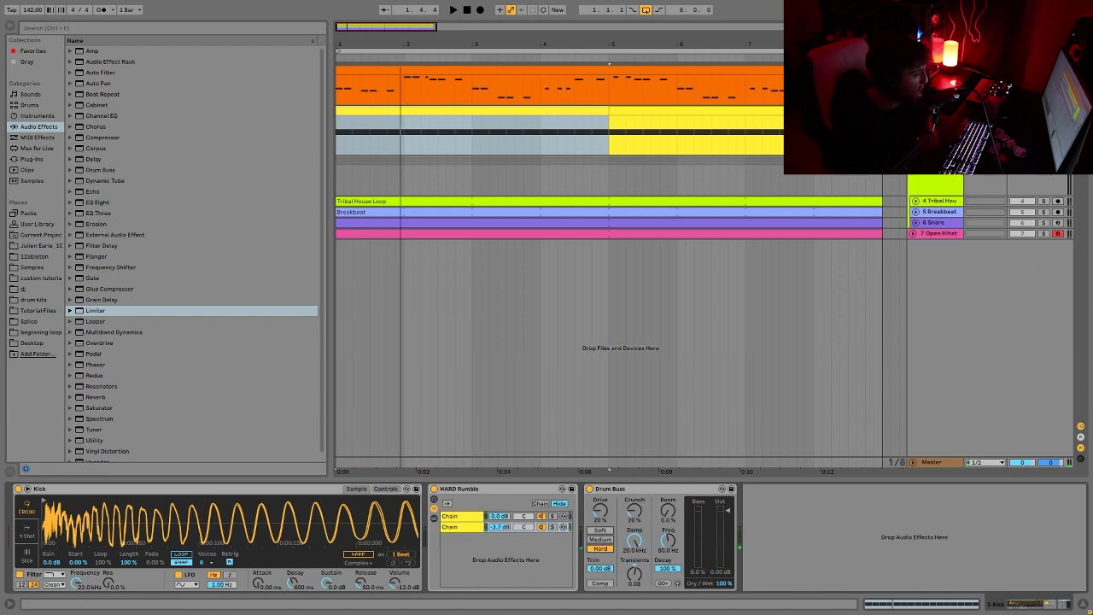
pyautogui.press('space')
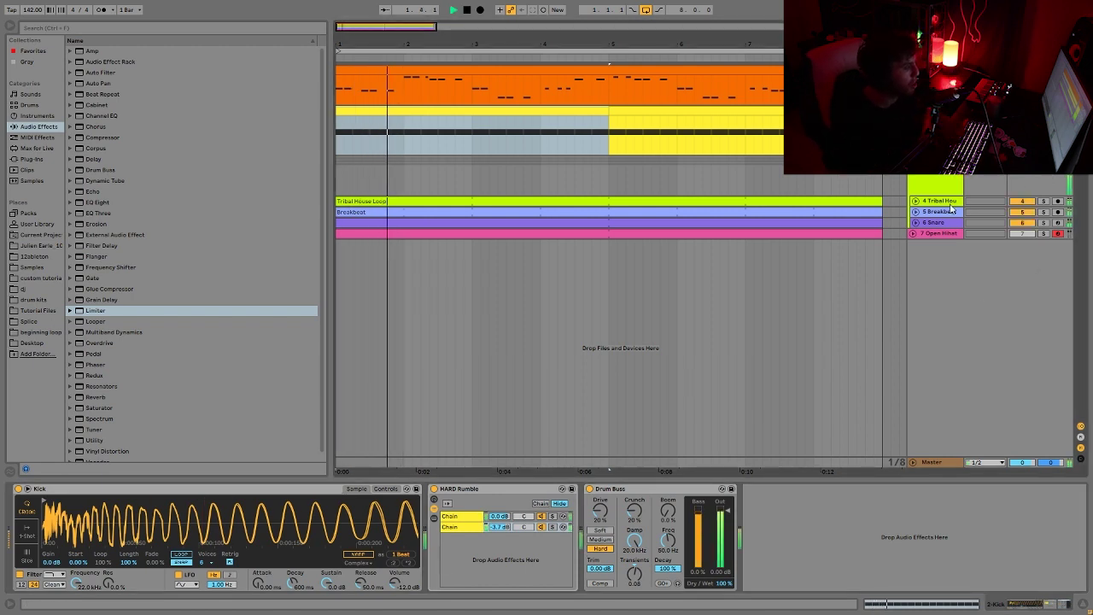
# Unfold the Tribal House, Breakbeat and Snare track lanes.
pyautogui.click(922, 201)
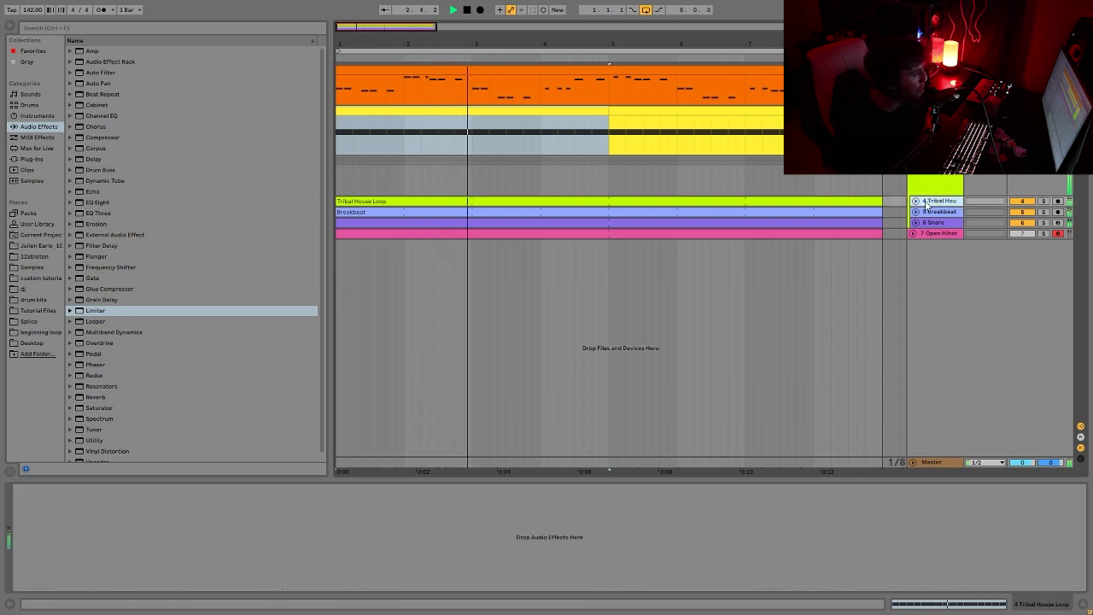
pyautogui.click(916, 201)
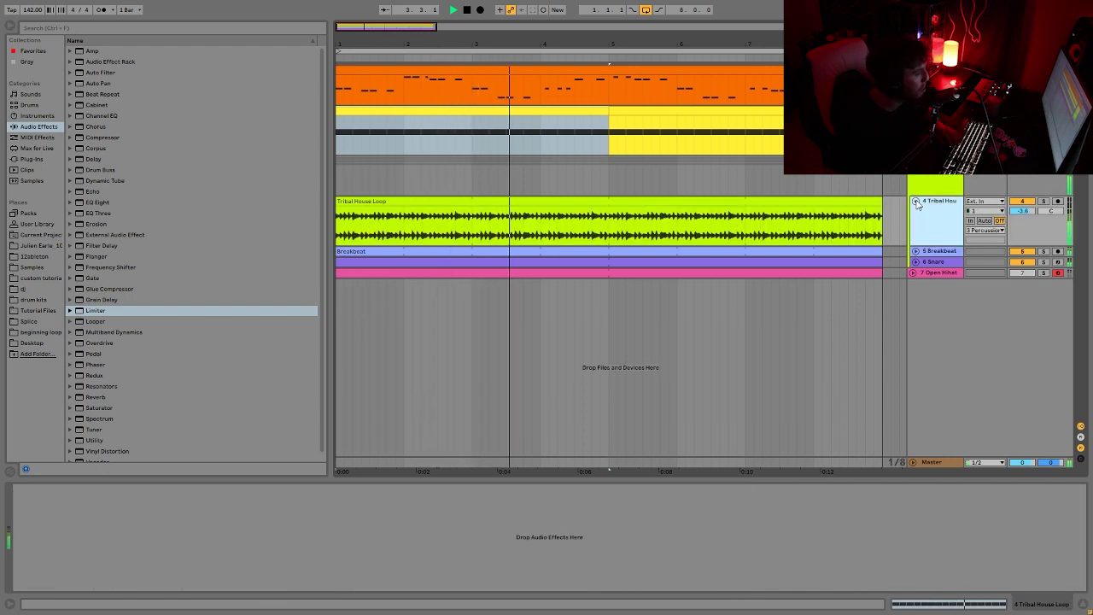
pyautogui.click(917, 252)
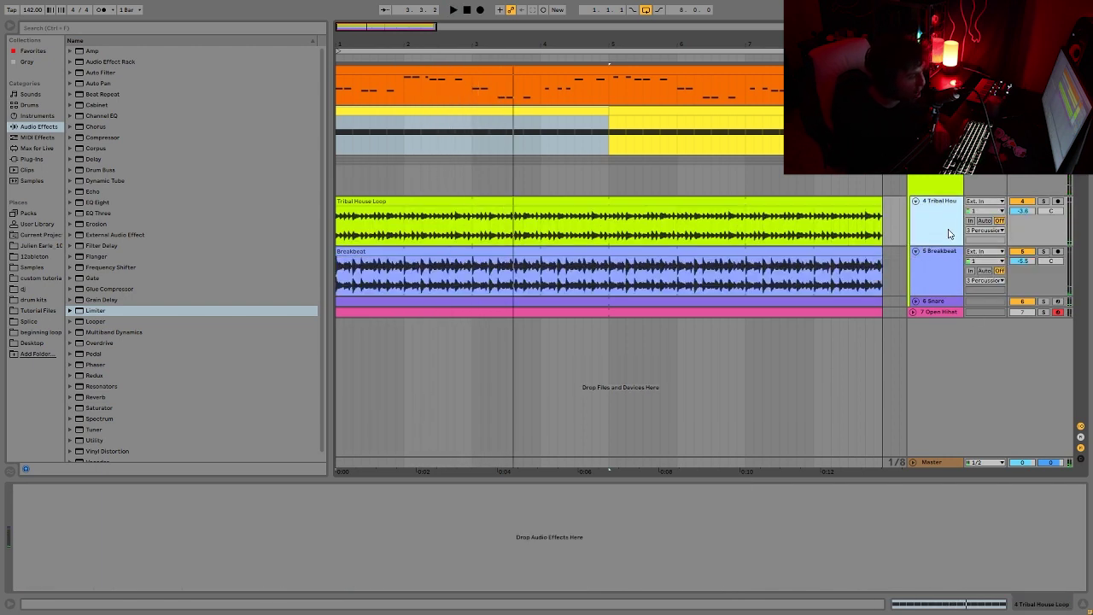
pyautogui.click(915, 301)
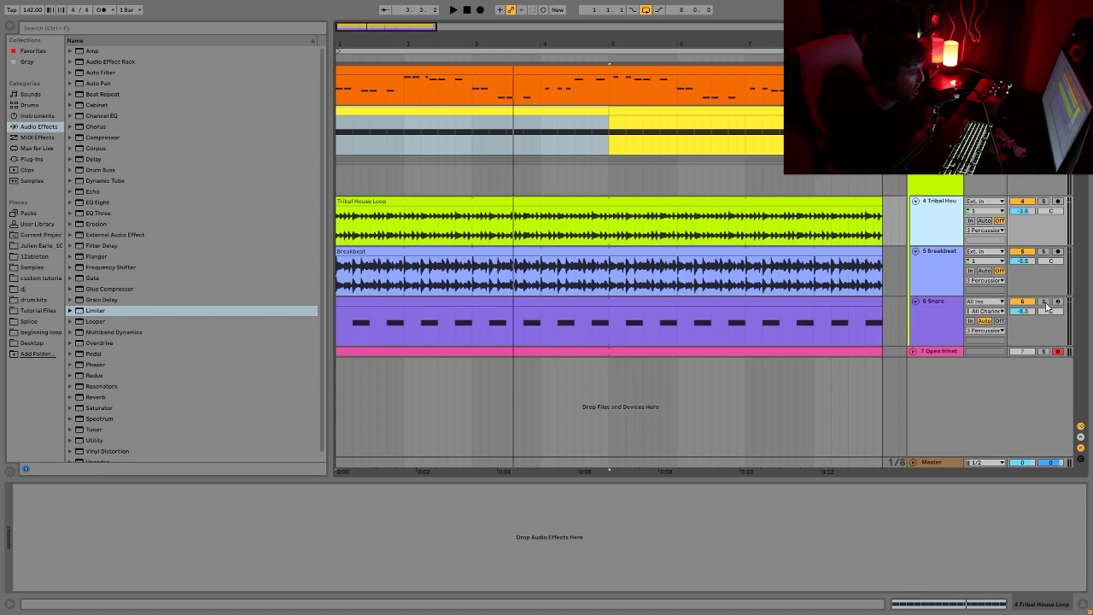
# Solo the Snare track, show its Overdrive device chain, and start playback.
pyautogui.click(1043, 302)
pyautogui.click(925, 316)
pyautogui.press('space')
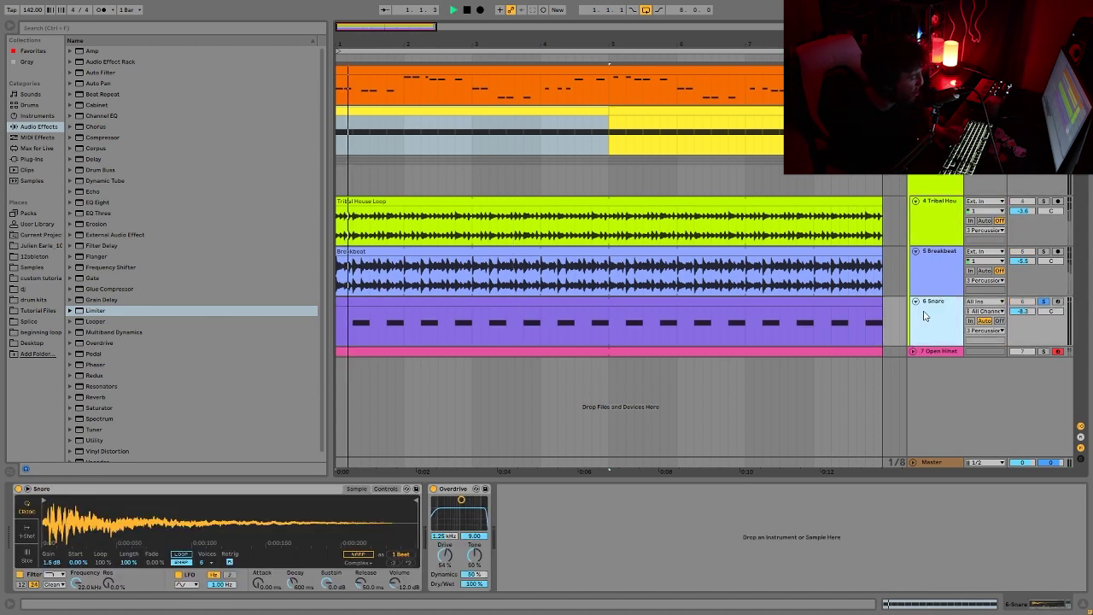
# Unsolo the Snare, restart playback, then solo the Snare track again.
pyautogui.click(1043, 302)
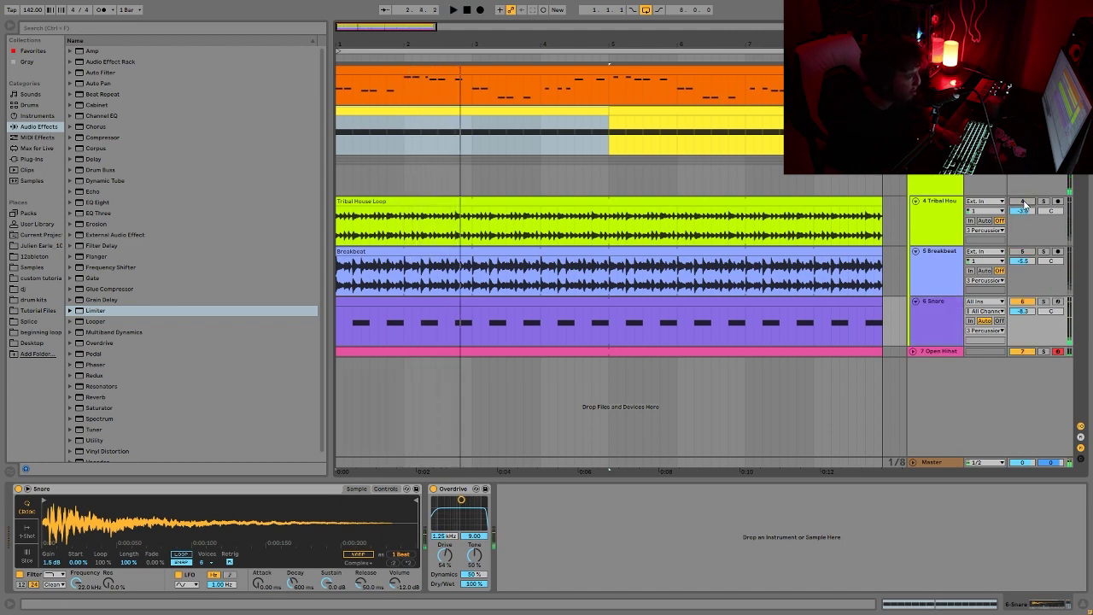
pyautogui.press('space')
pyautogui.click(1049, 304)
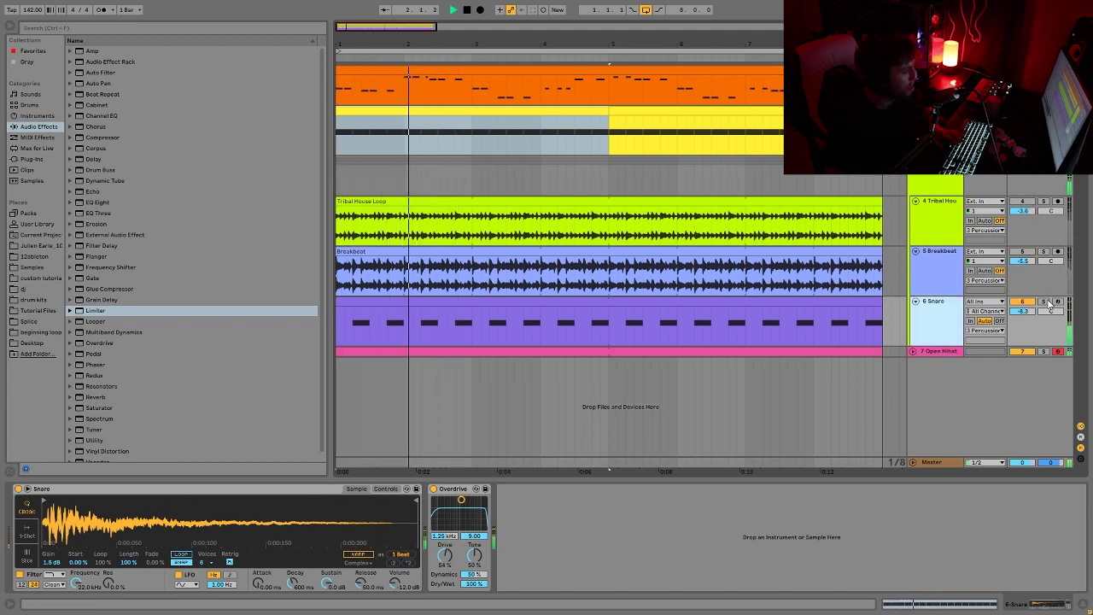
pyautogui.click(1044, 302)
# Play and stop the arrangement several times to hear the processed Snare.
pyautogui.press('space')
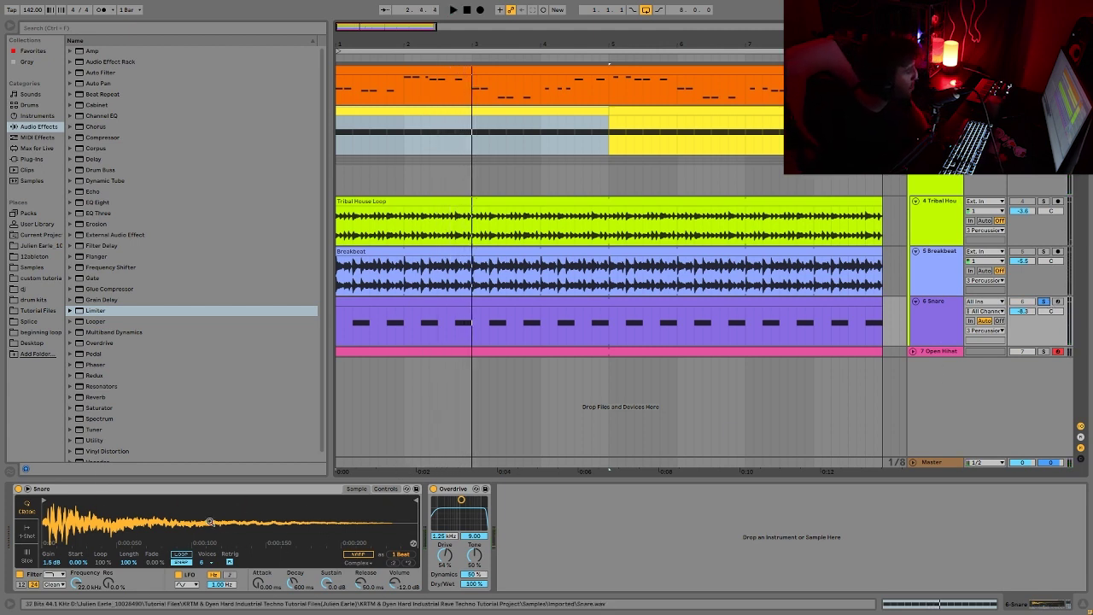
pyautogui.press('space')
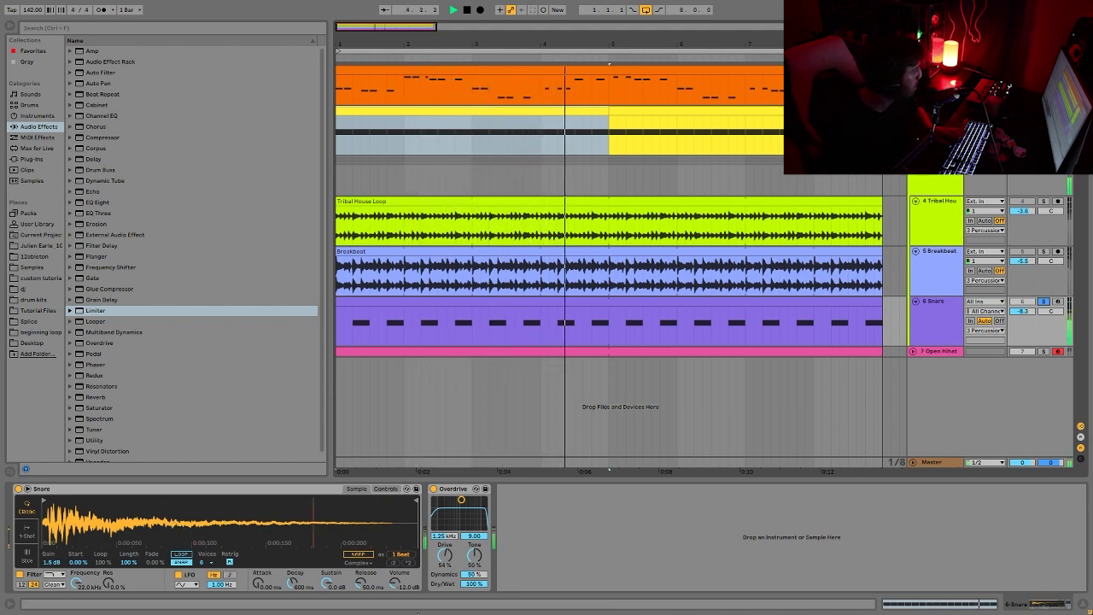
pyautogui.press('space')
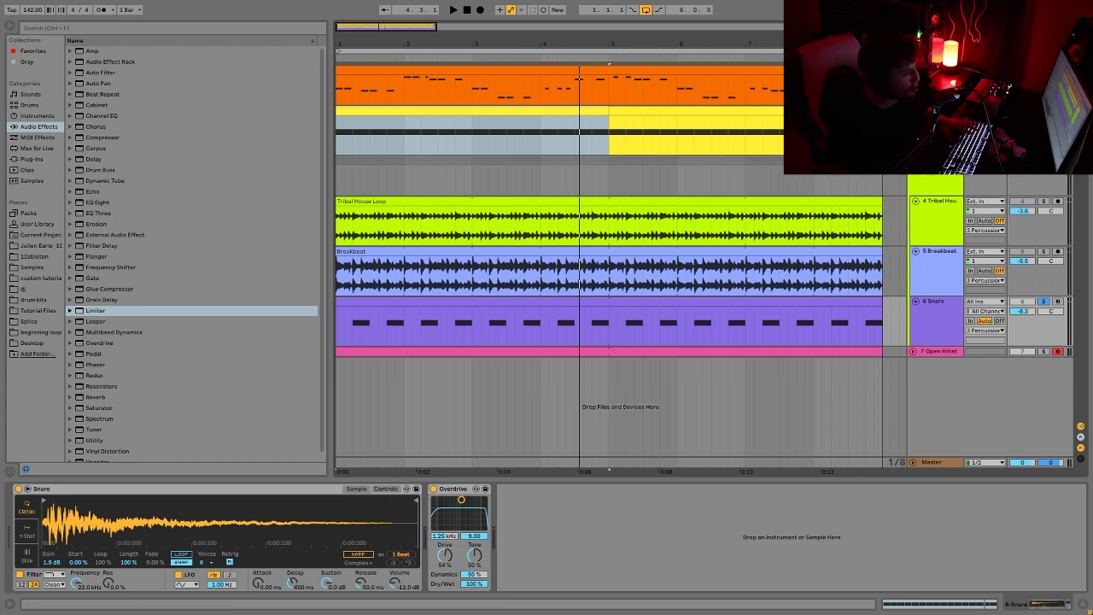
pyautogui.press('space')
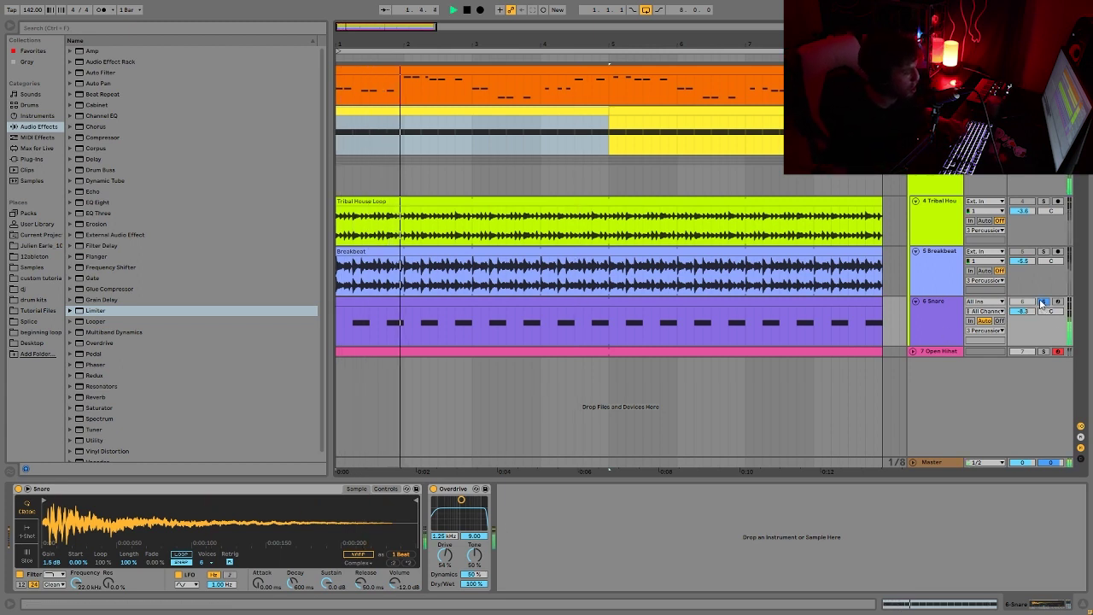
pyautogui.press('space')
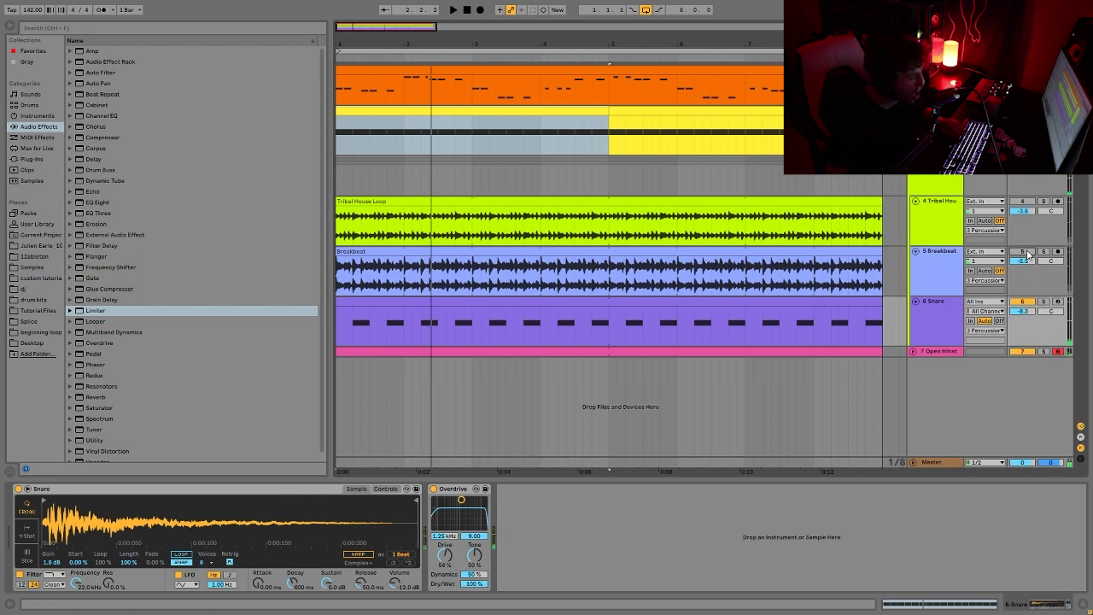
# Check the Breakbeat effects, then solo the Tribal House Loop and play it alone.
pyautogui.click(928, 263)
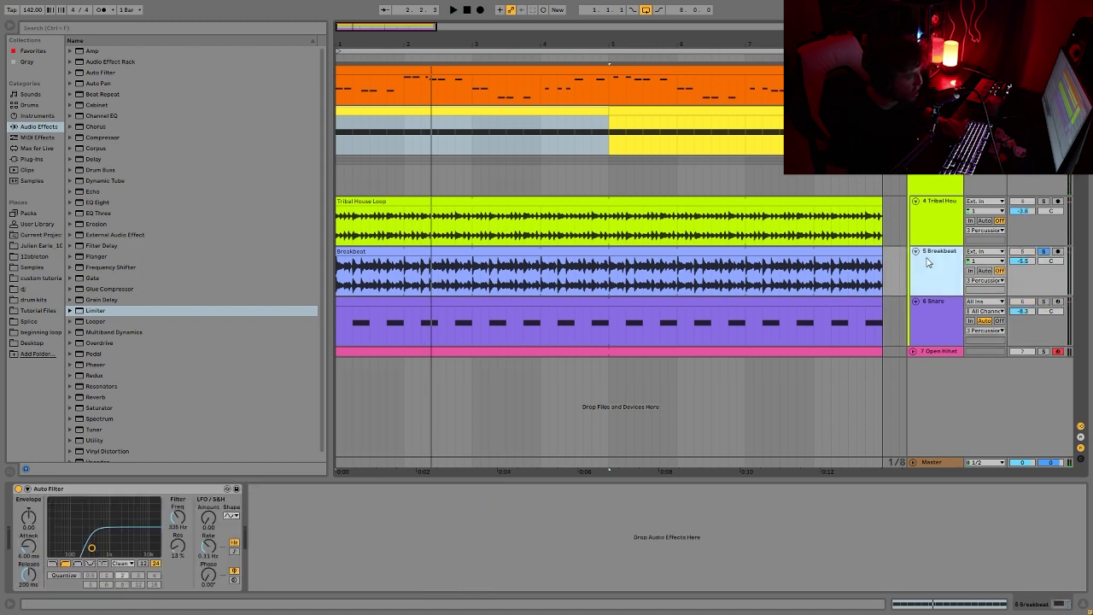
pyautogui.press('space')
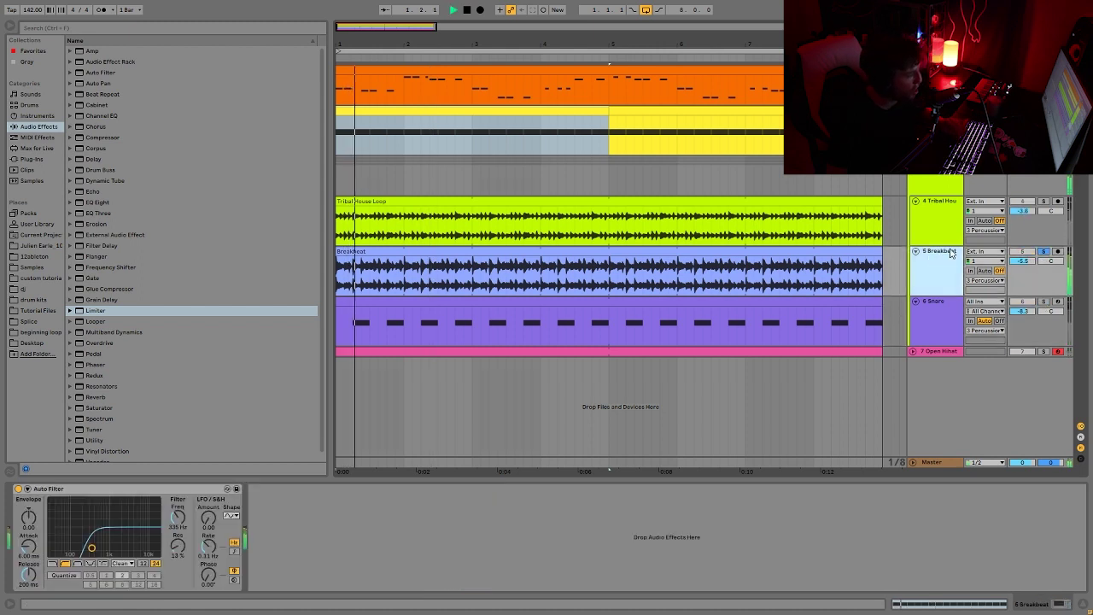
pyautogui.click(1043, 201)
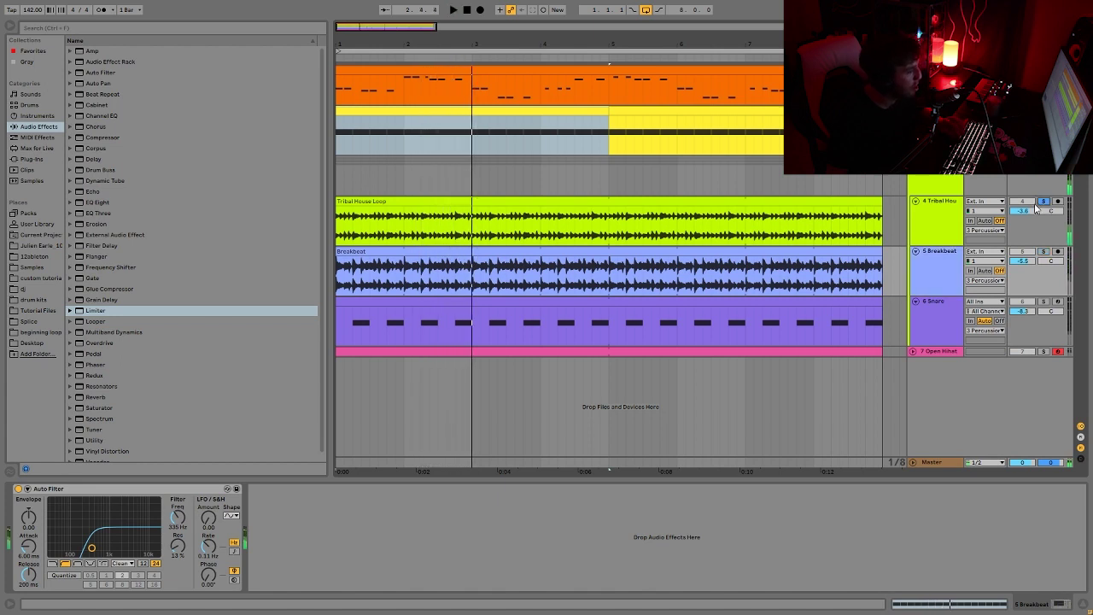
pyautogui.click(956, 217)
pyautogui.press('space')
pyautogui.press('space')
pyautogui.click(805, 233)
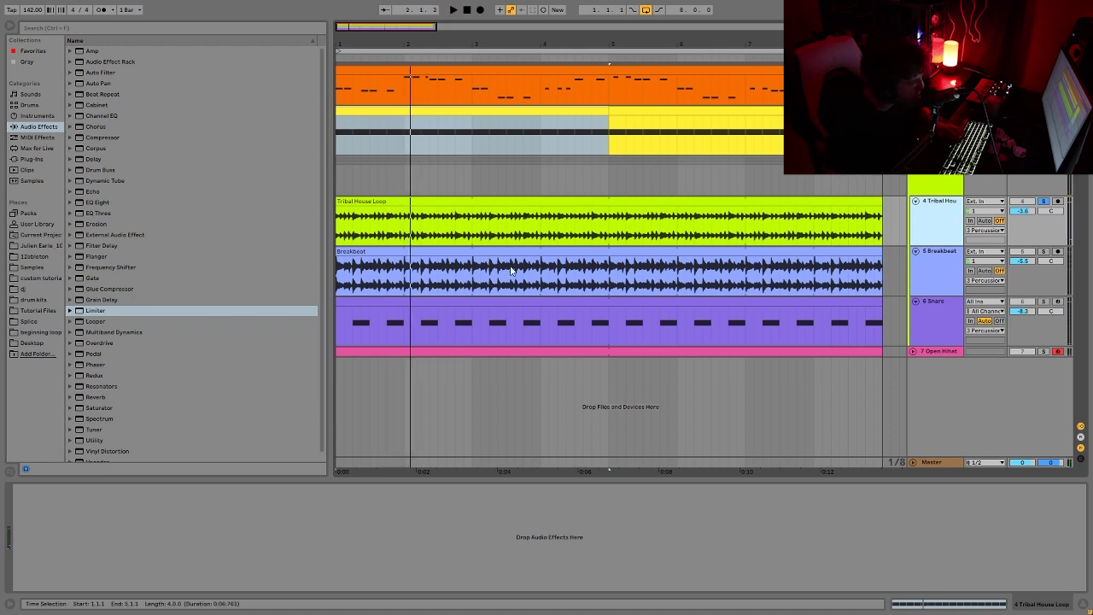
pyautogui.press('space')
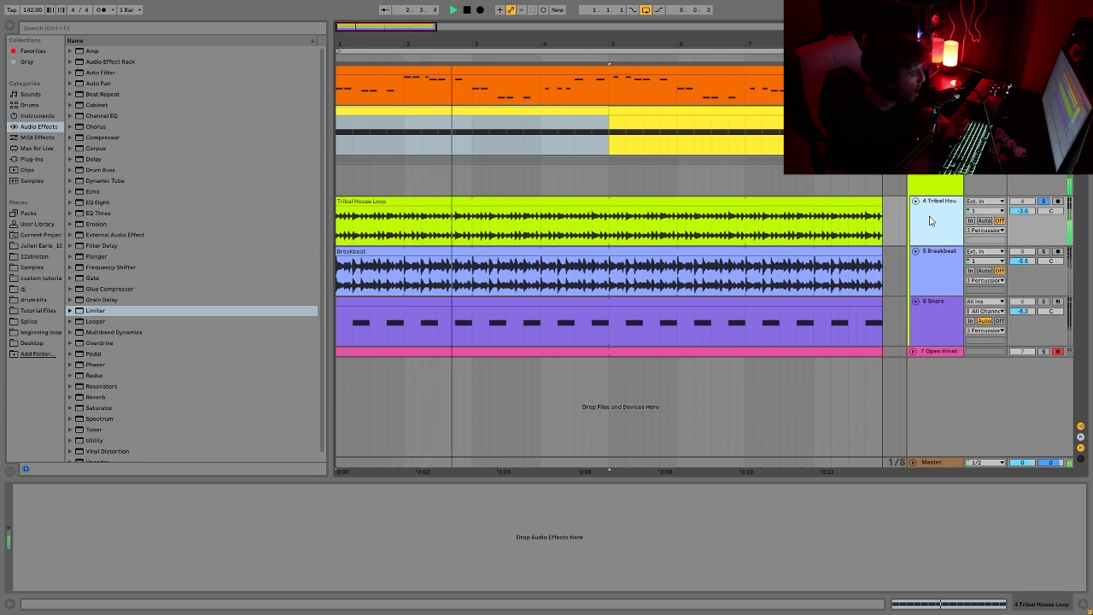
pyautogui.press('space')
pyautogui.press('space')
pyautogui.click(390, 222)
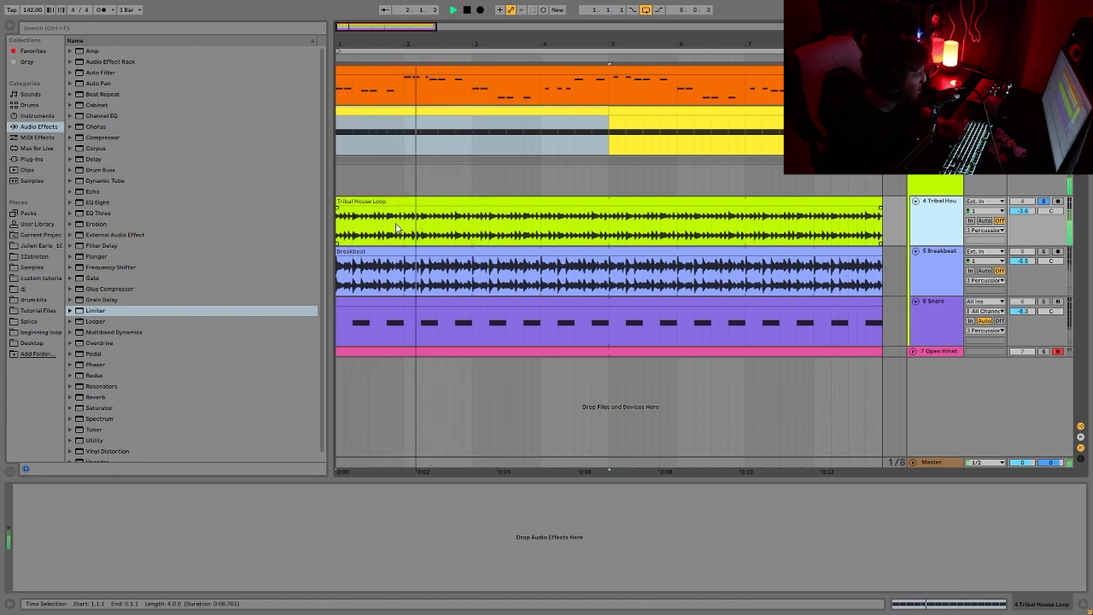
pyautogui.press('space')
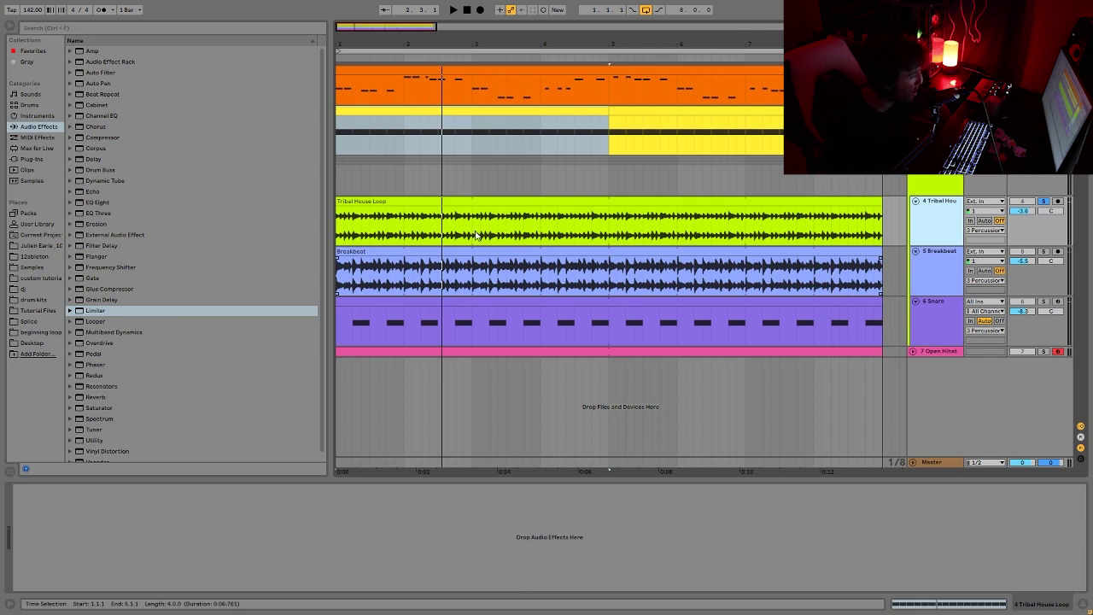
pyautogui.click(442, 202)
pyautogui.press('space')
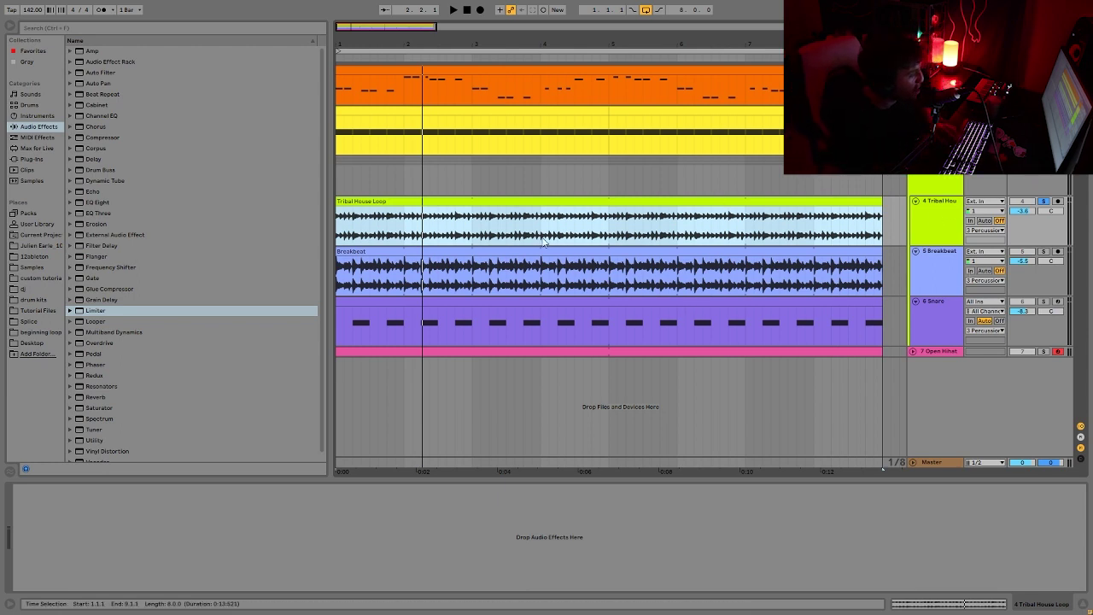
pyautogui.press('space')
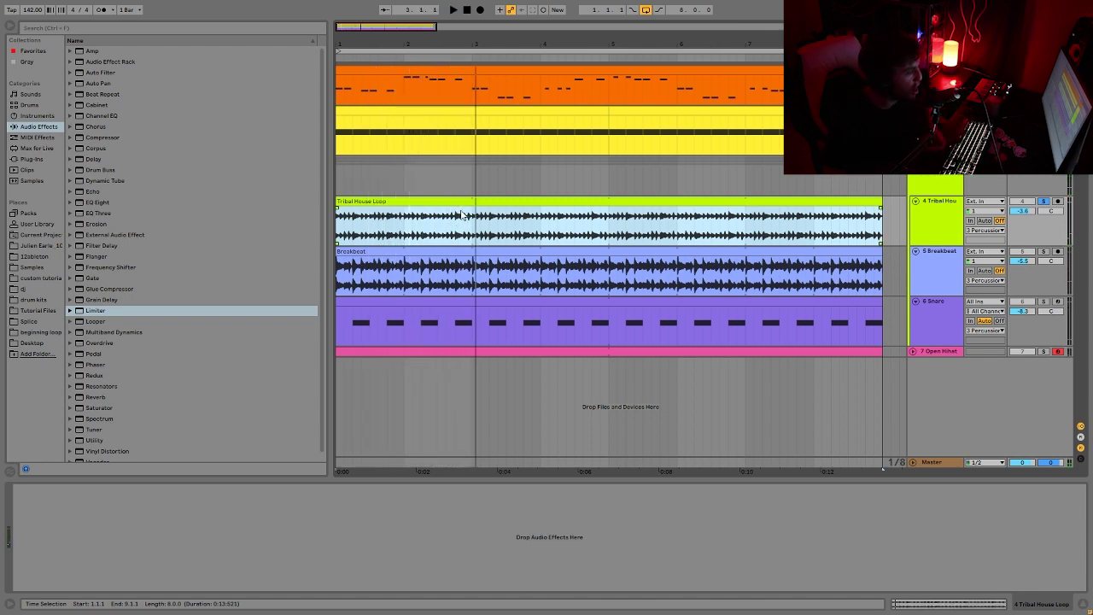
pyautogui.click(1046, 203)
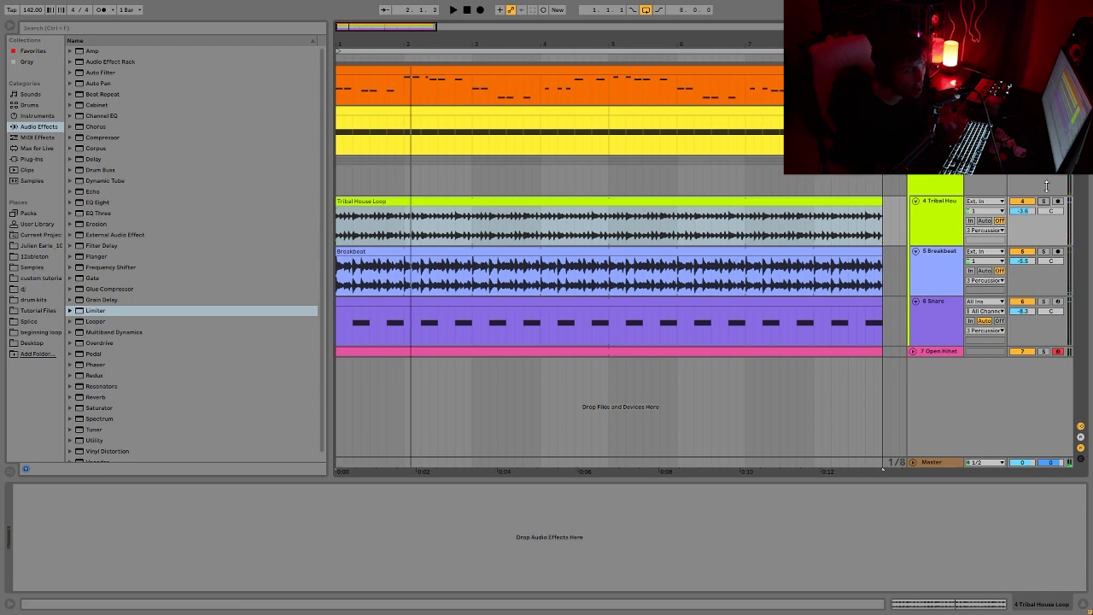
pyautogui.click(946, 223)
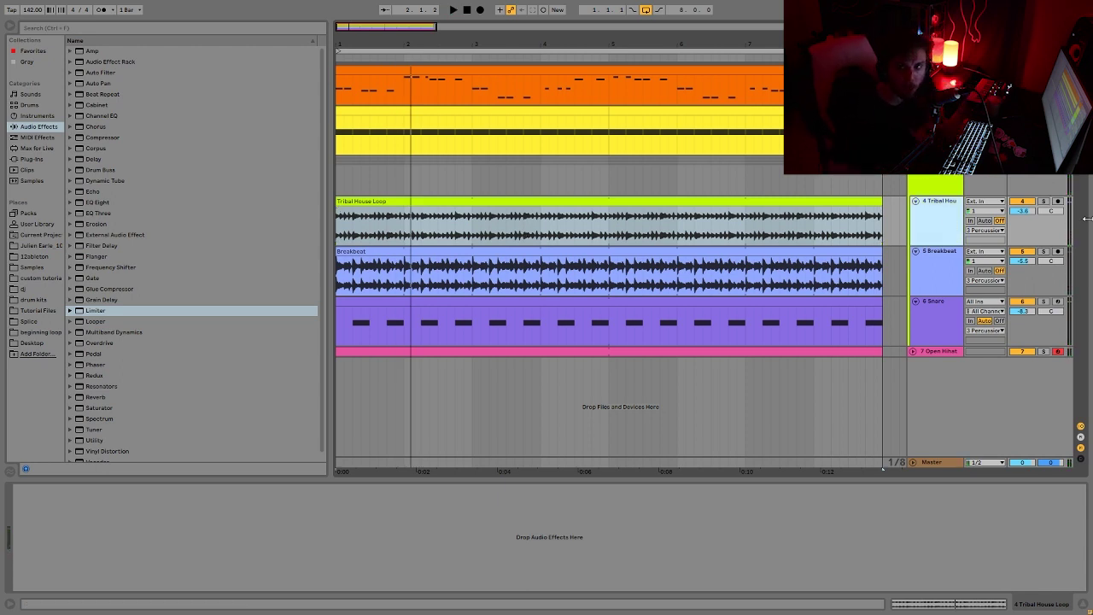
pyautogui.click(1046, 204)
pyautogui.click(941, 221)
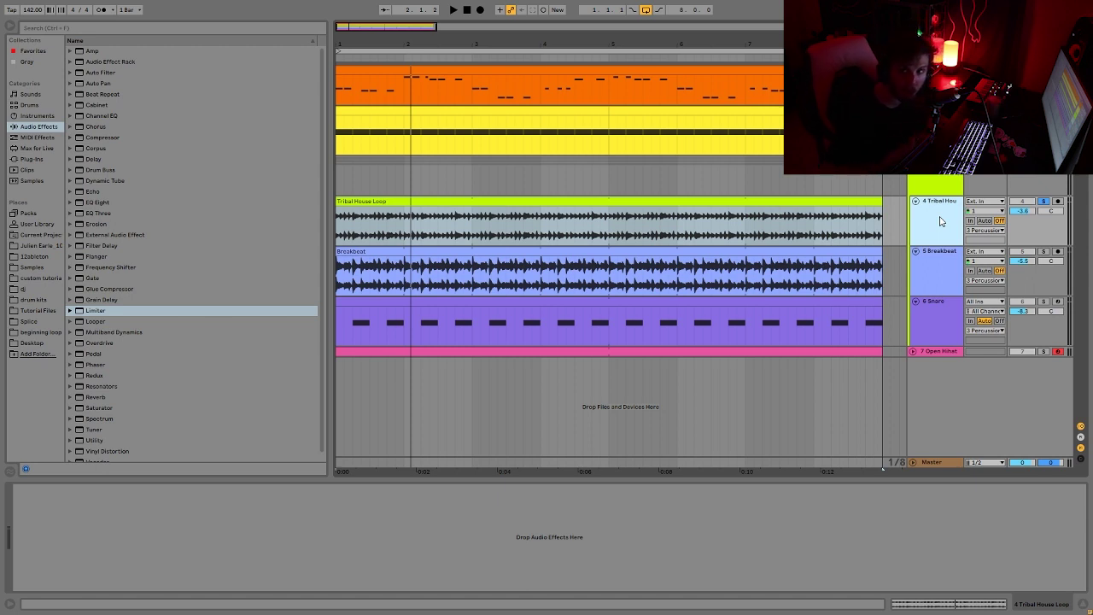
pyautogui.press('space')
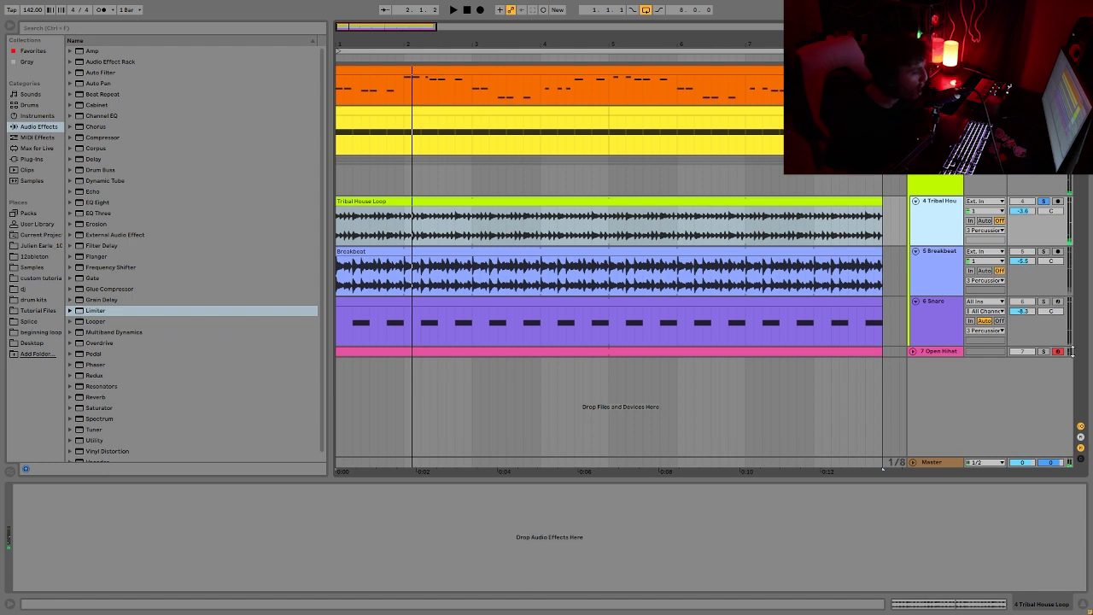
pyautogui.click(1042, 302)
pyautogui.click(1043, 351)
pyautogui.press('space')
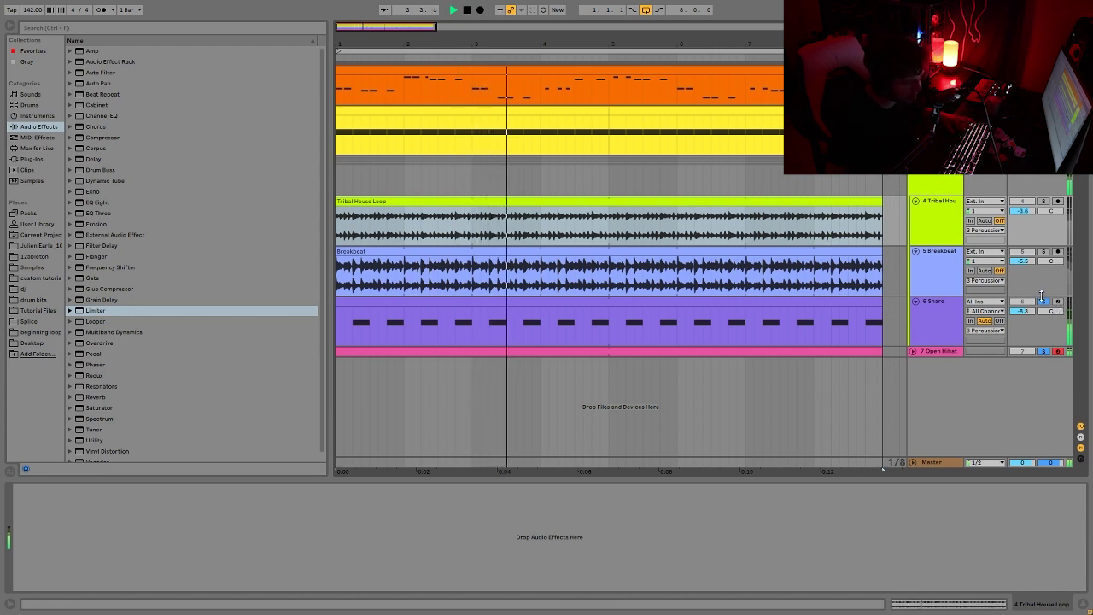
pyautogui.press('space')
pyautogui.click(1043, 301)
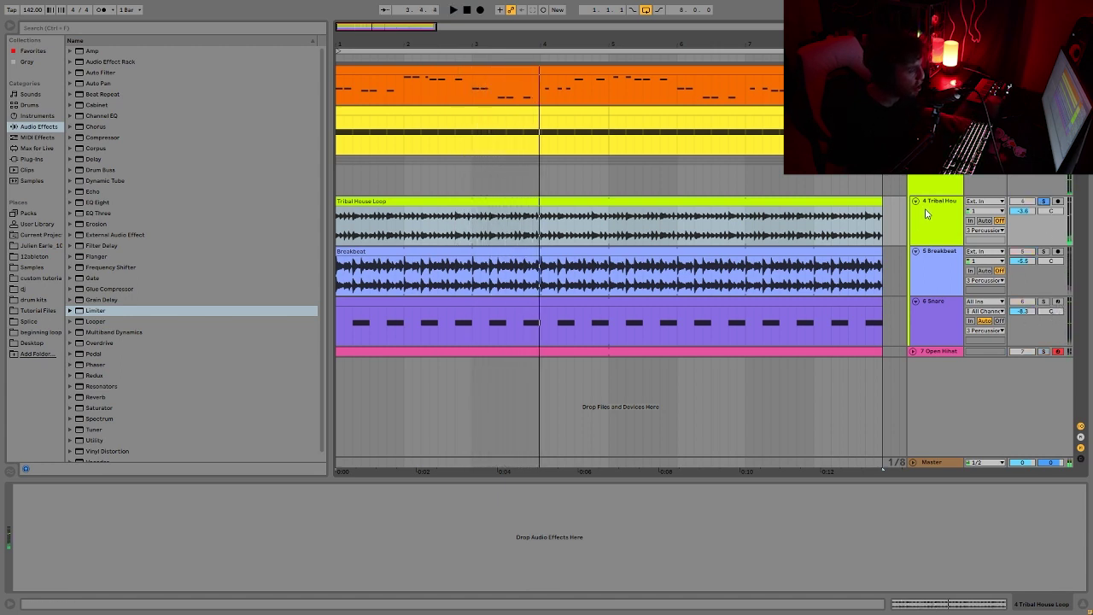
pyautogui.click(1043, 201)
pyautogui.press('space')
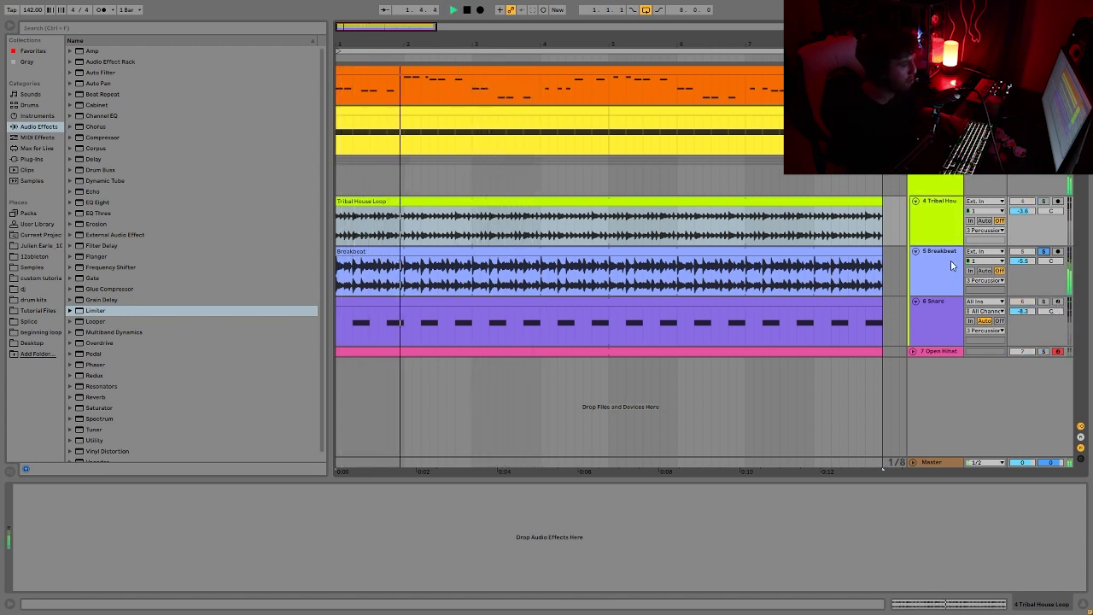
# Solo the Breakbeat track and play it to hear its Auto Filter alone.
pyautogui.click(1043, 252)
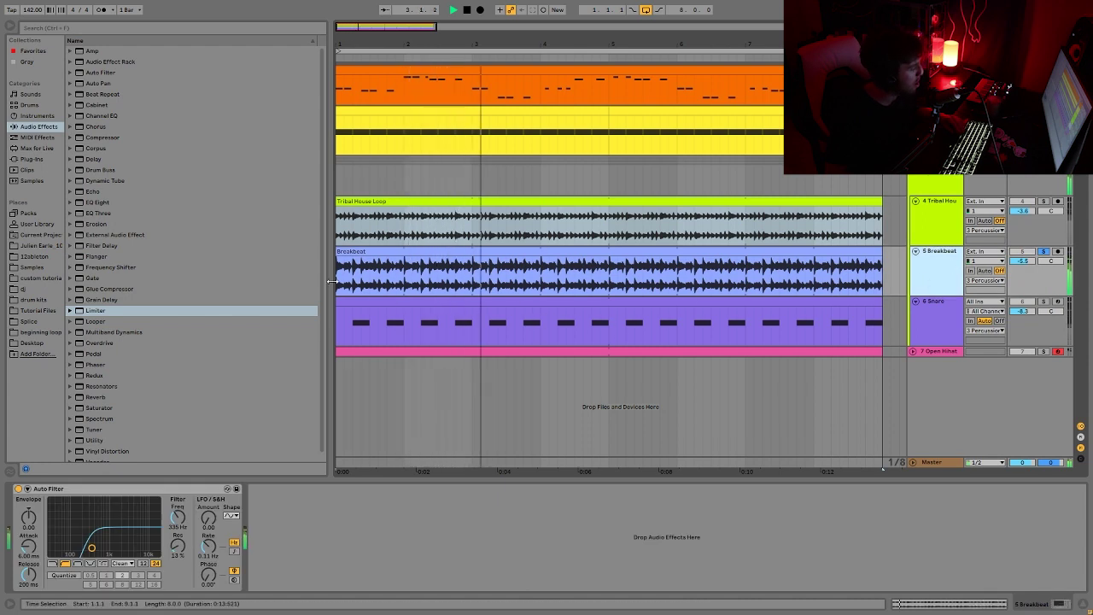
pyautogui.press('space')
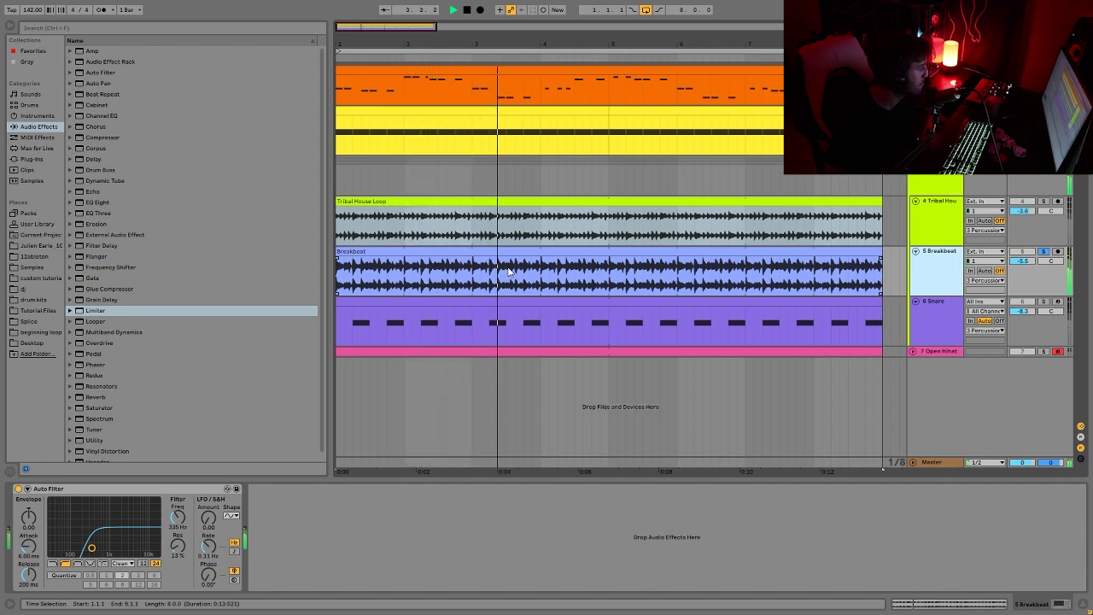
pyautogui.press('space')
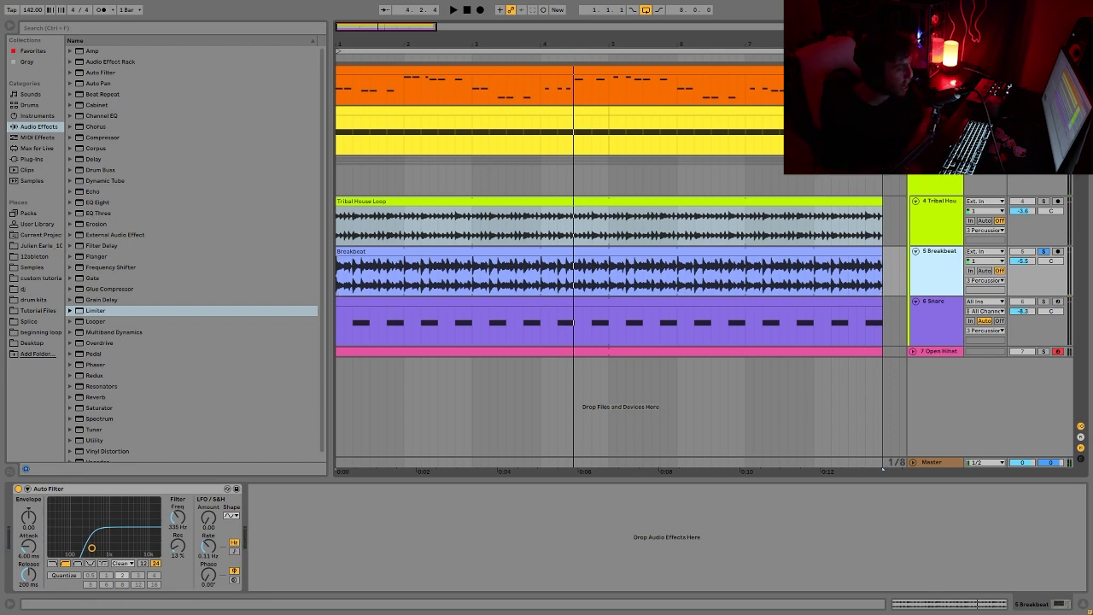
# Compare Breakbeat against Tribal House during playback, then move the solo to Tribal House.
pyautogui.click(1044, 201)
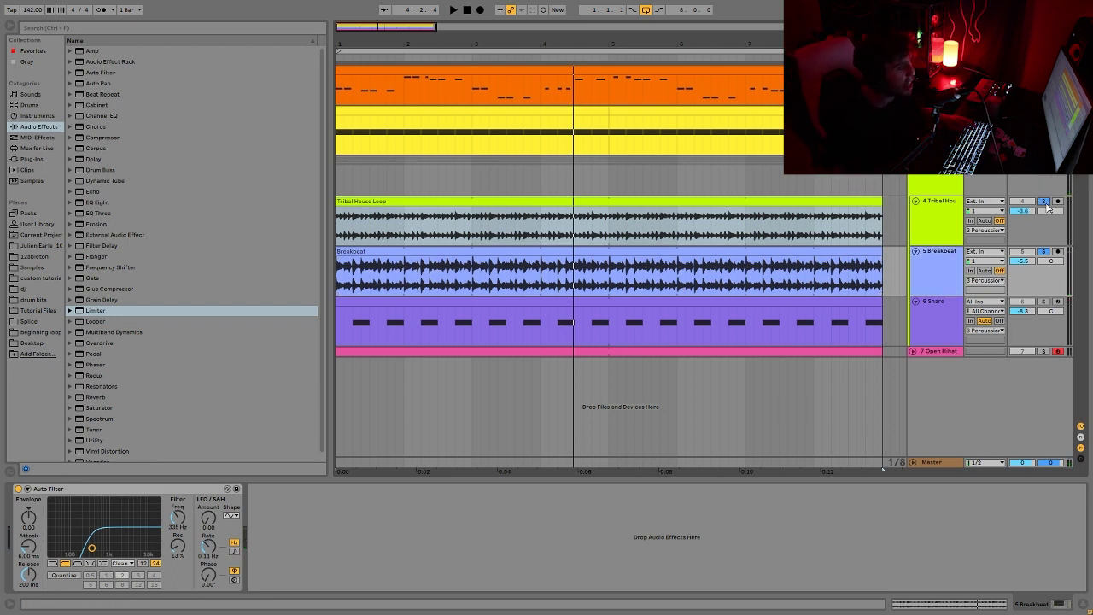
pyautogui.click(930, 284)
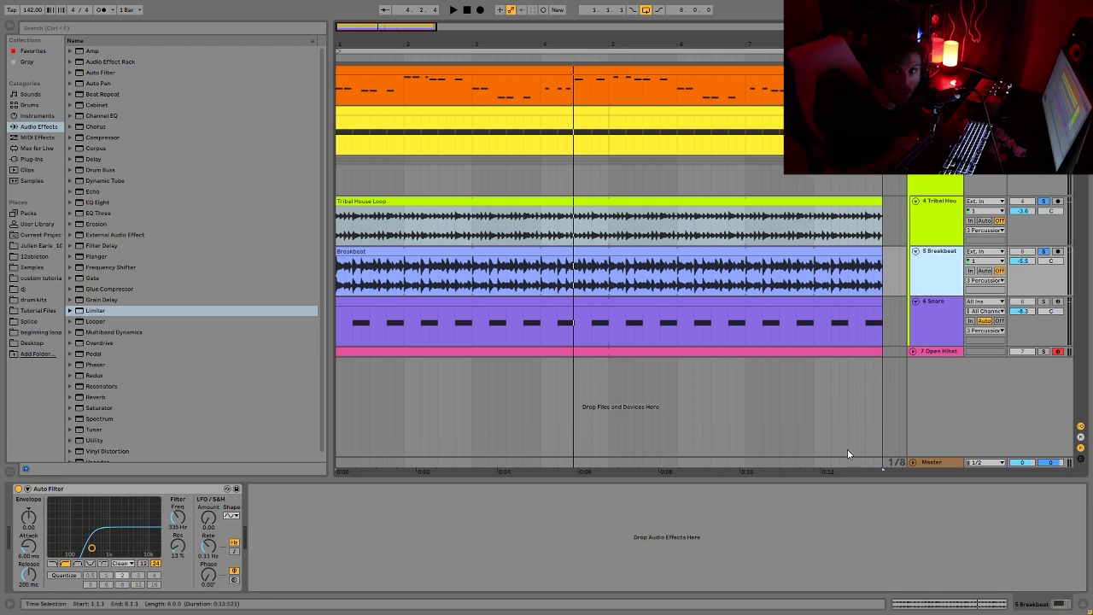
pyautogui.click(1043, 201)
pyautogui.click(937, 268)
pyautogui.press('space')
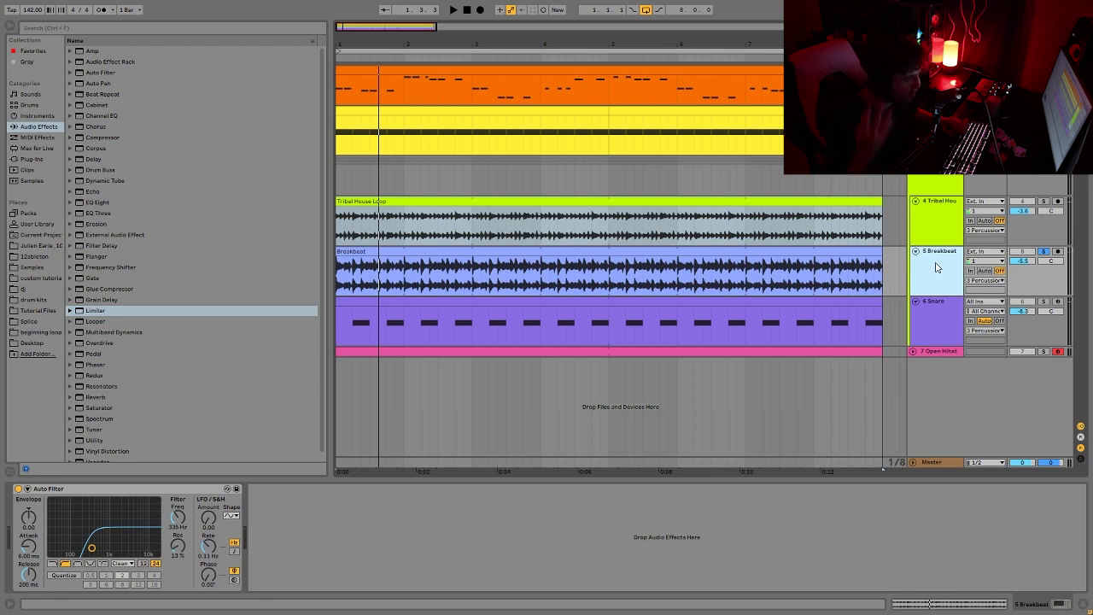
pyautogui.press('space')
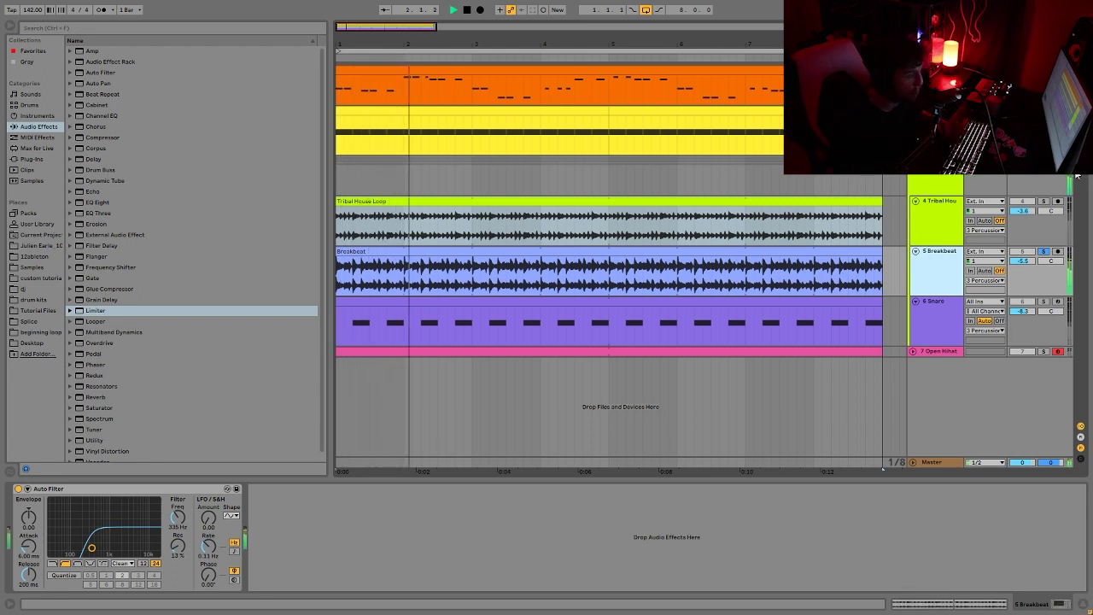
pyautogui.click(937, 213)
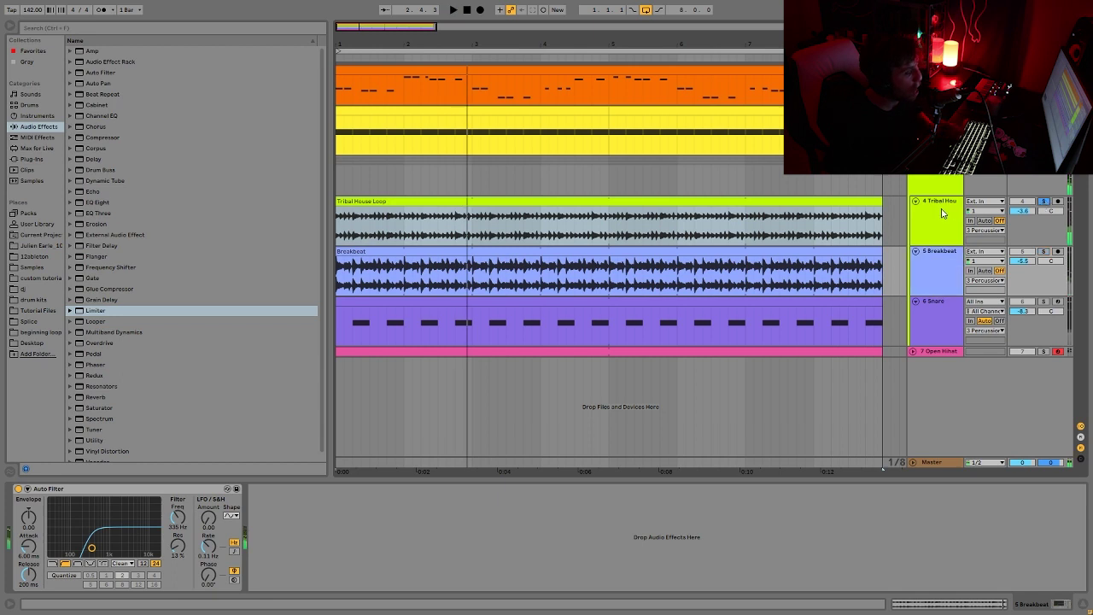
pyautogui.click(937, 213)
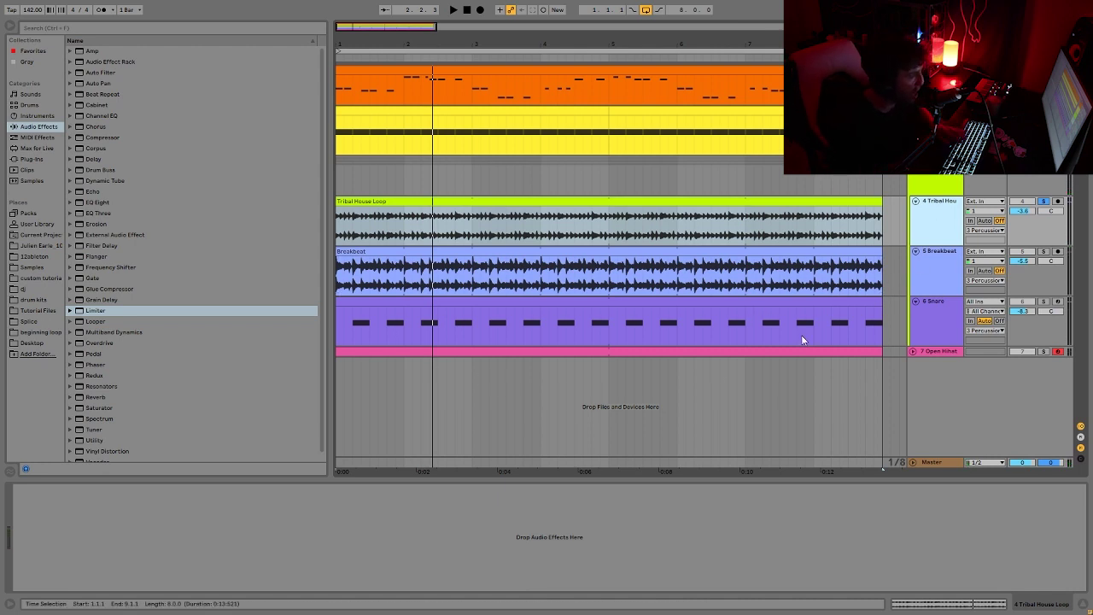
pyautogui.click(1044, 251)
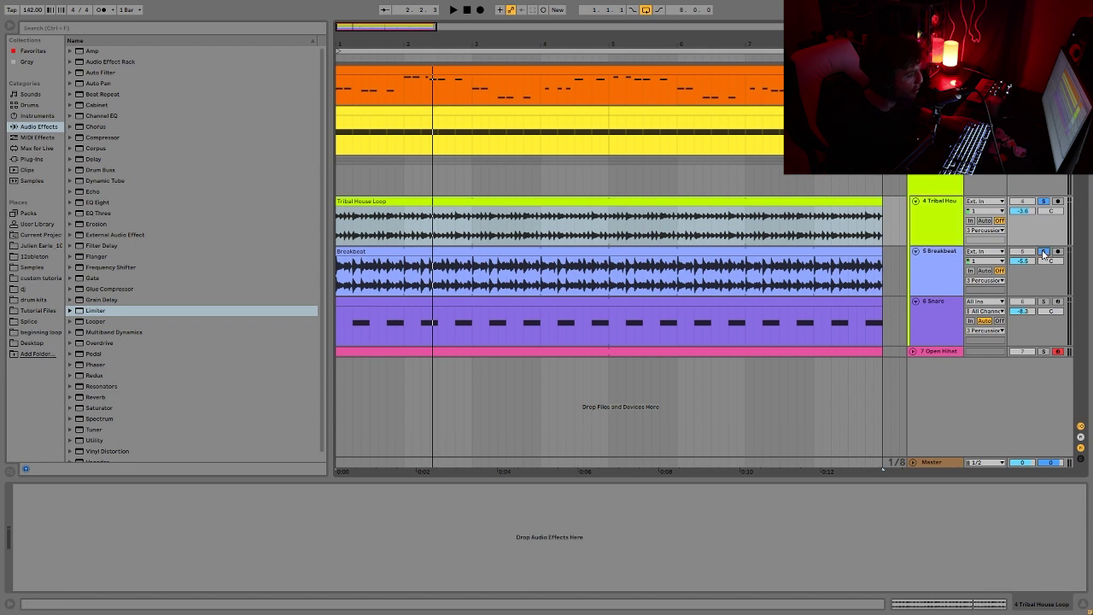
pyautogui.press('space')
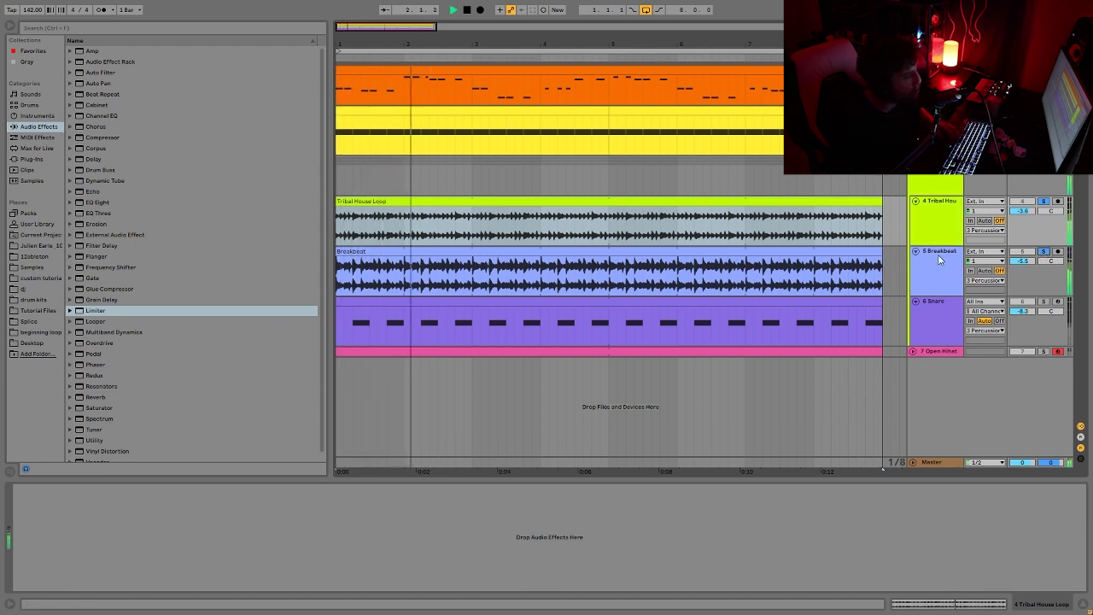
pyautogui.press('space')
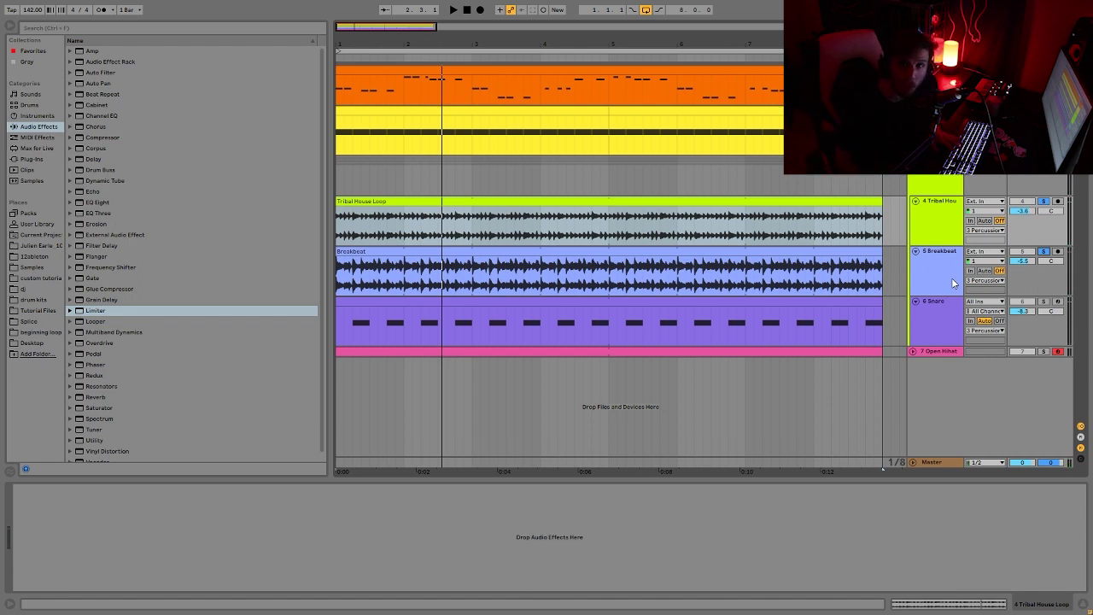
pyautogui.press('space')
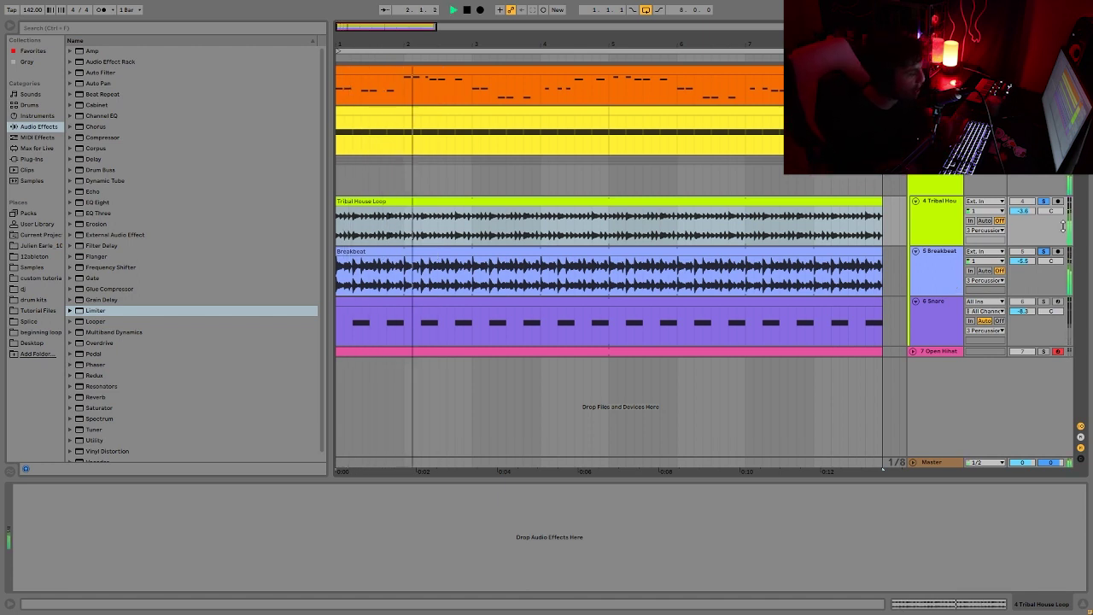
# Show the 3 Percussion group's Drum Buss and EQ Eight and play the song.
pyautogui.click(937, 188)
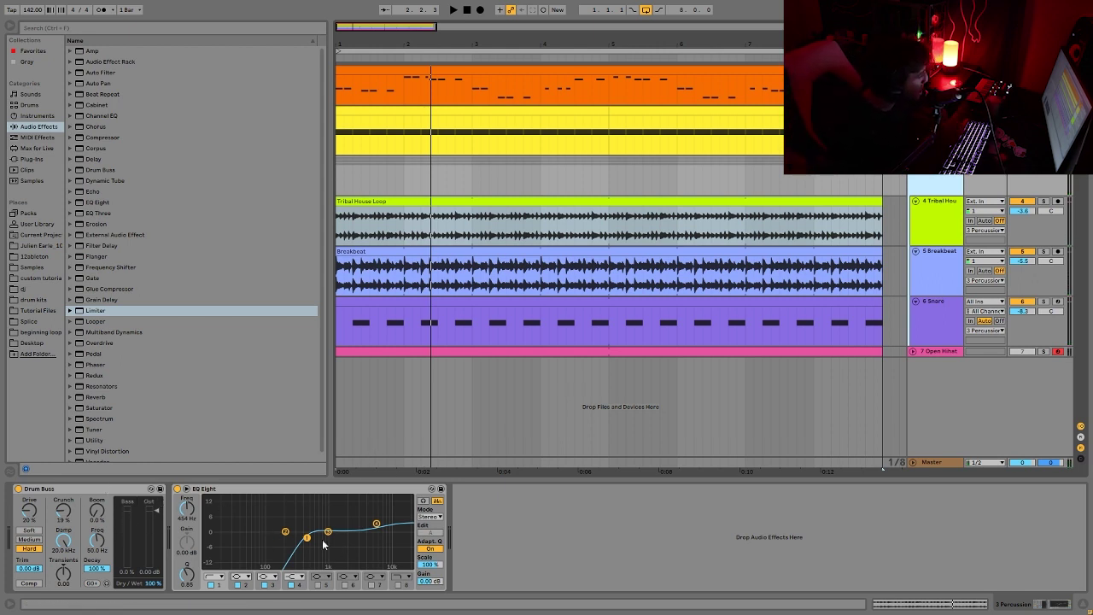
pyautogui.press('space')
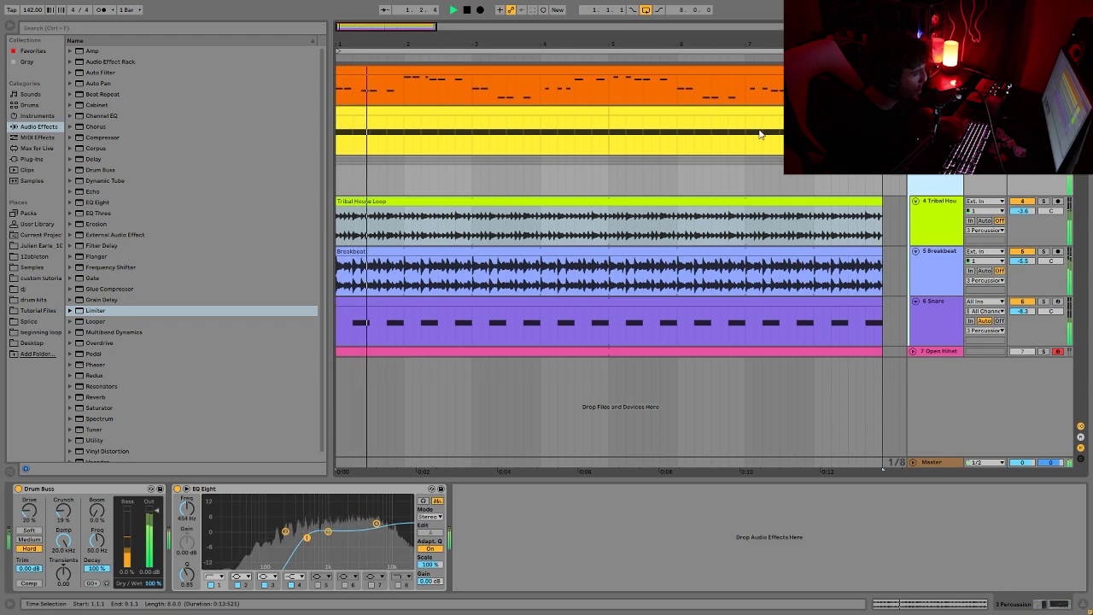
pyautogui.press('space')
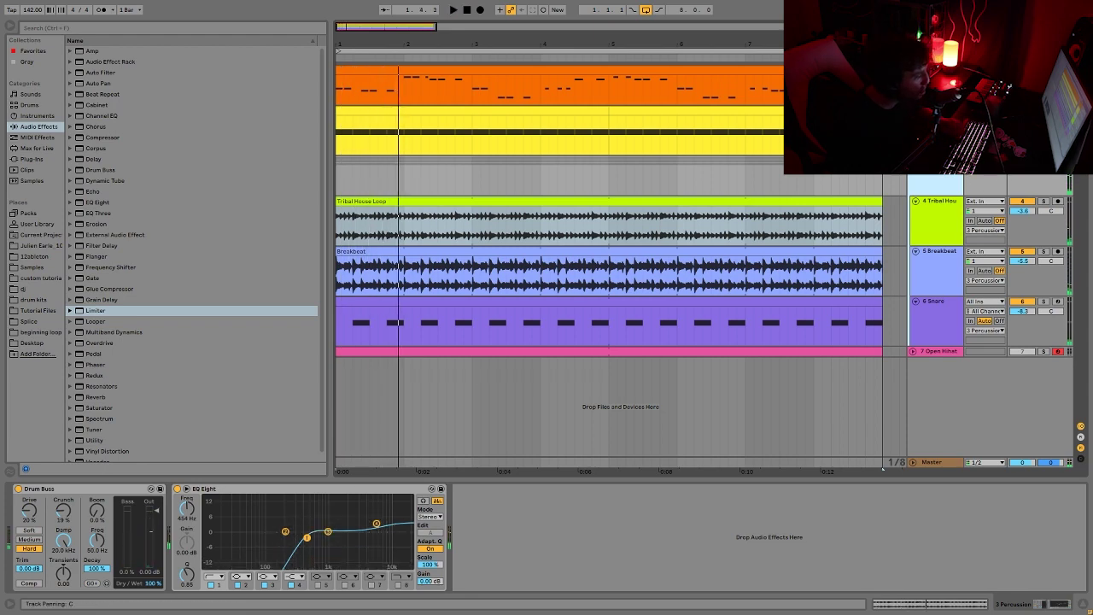
pyautogui.press('space')
# Check the Kick's devices, return to the Percussion group, and audition it against the kick.
pyautogui.click(409, 167)
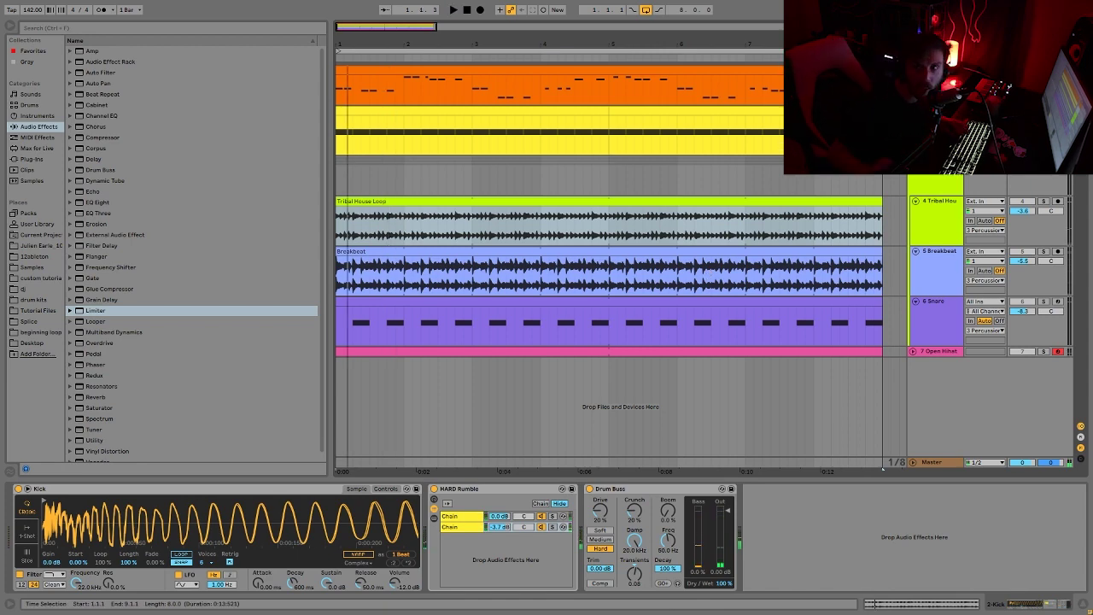
pyautogui.press('Up')
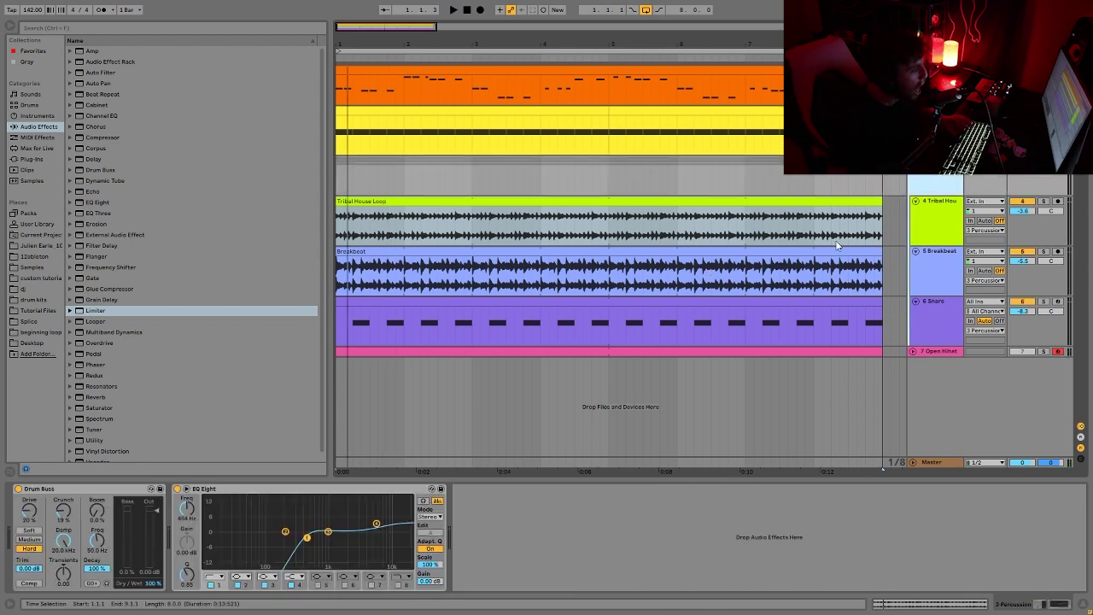
pyautogui.press('space')
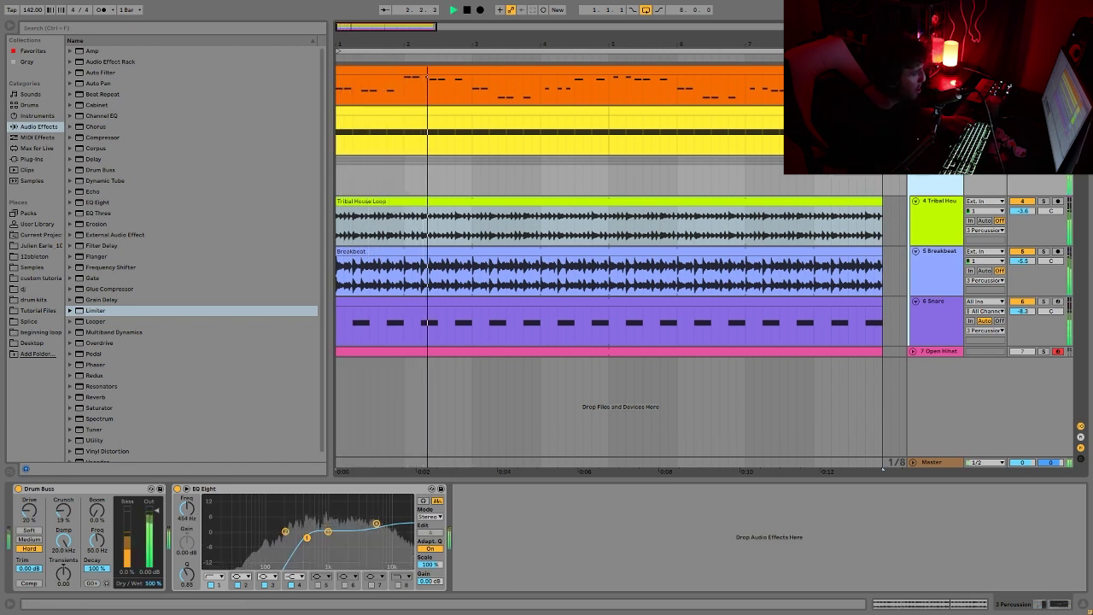
pyautogui.press('space')
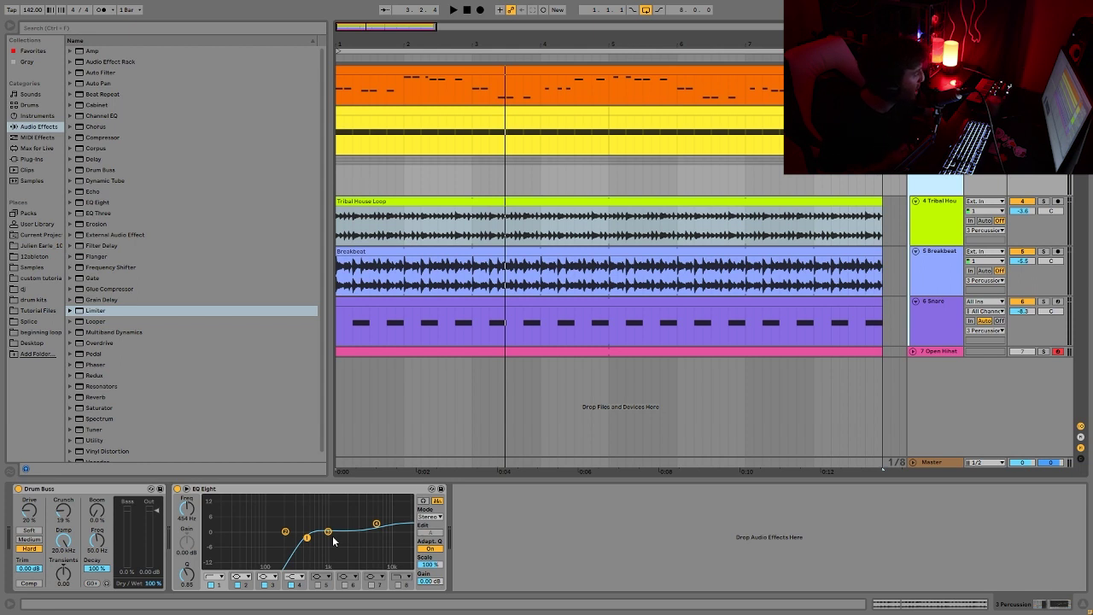
pyautogui.press('space')
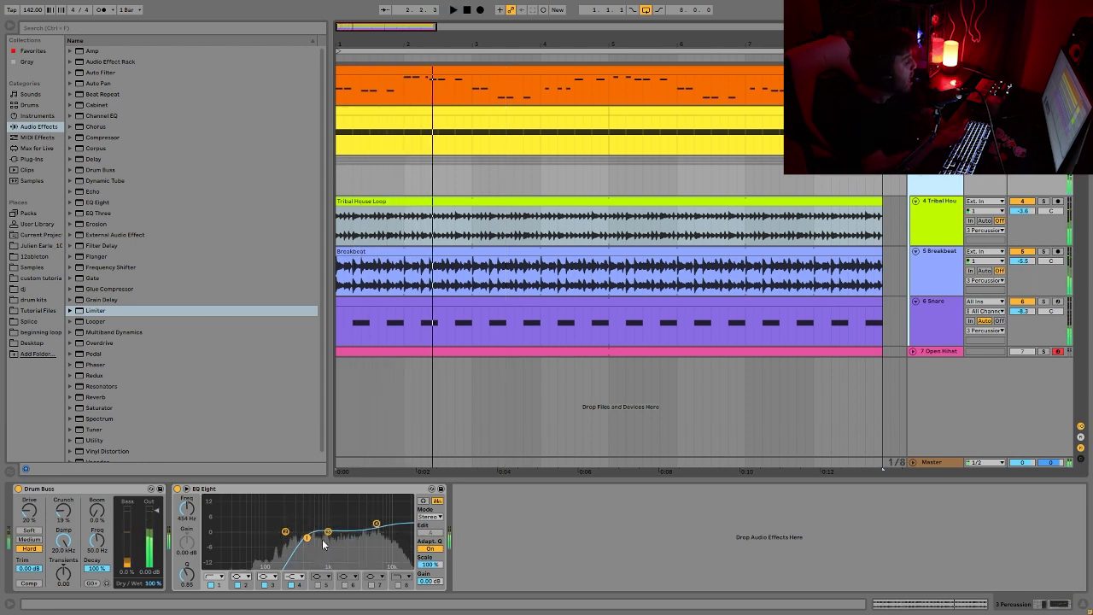
pyautogui.click(620, 201)
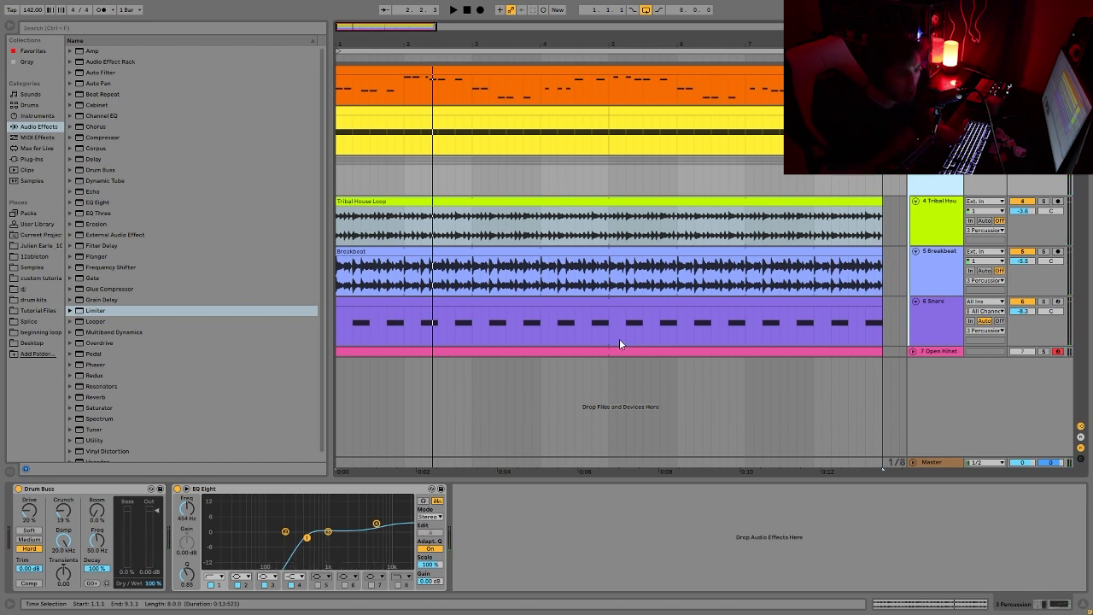
pyautogui.press('space')
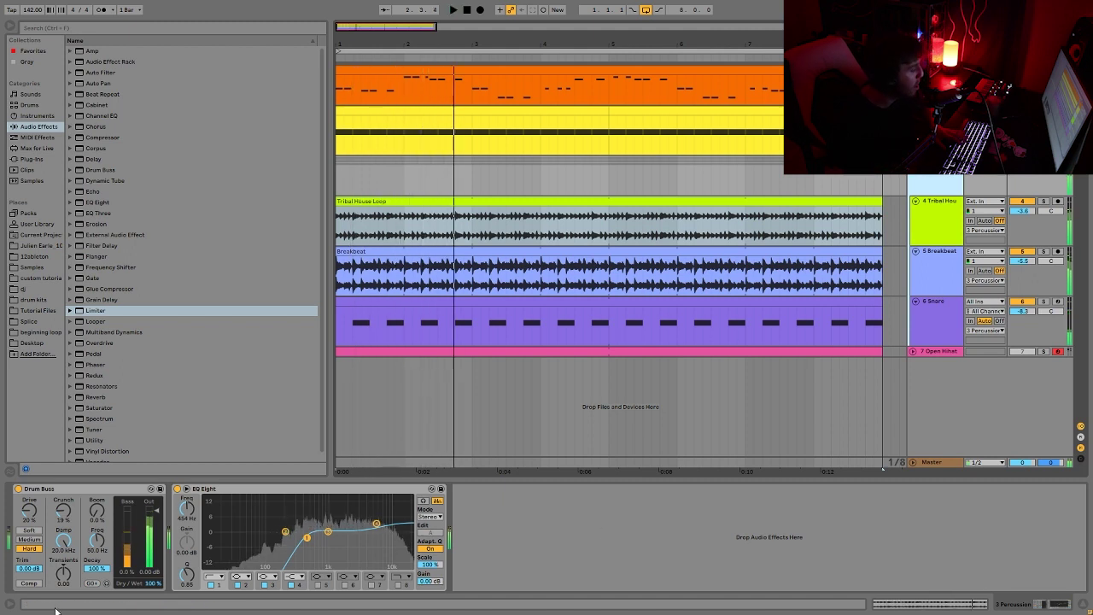
# Unfold the 7 Open Hihat track to show its notes and play the song.
pyautogui.click(921, 352)
pyautogui.click(915, 351)
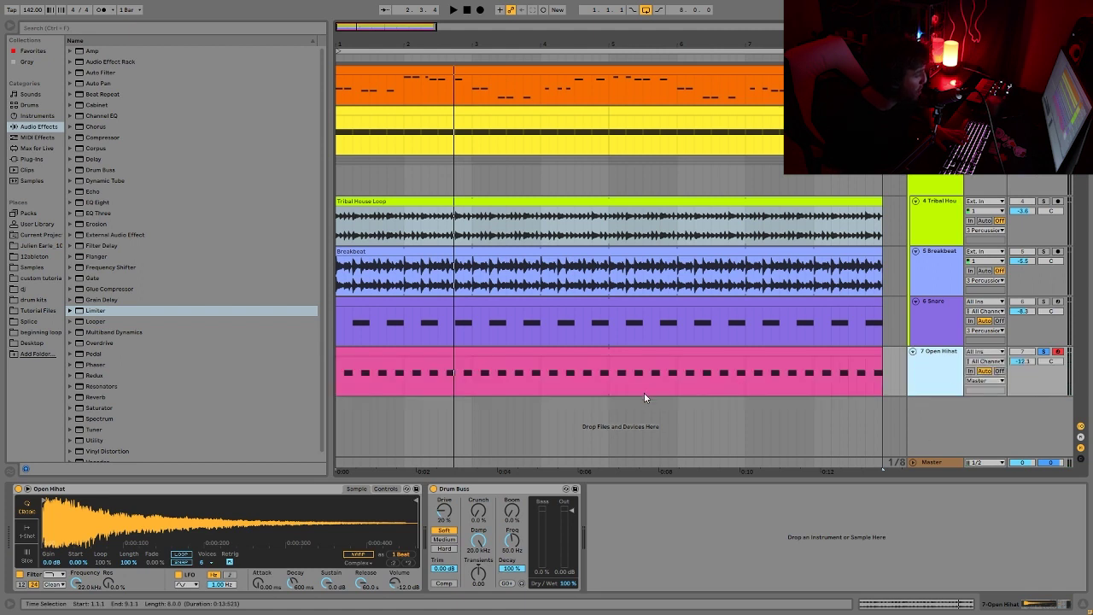
pyautogui.press('space')
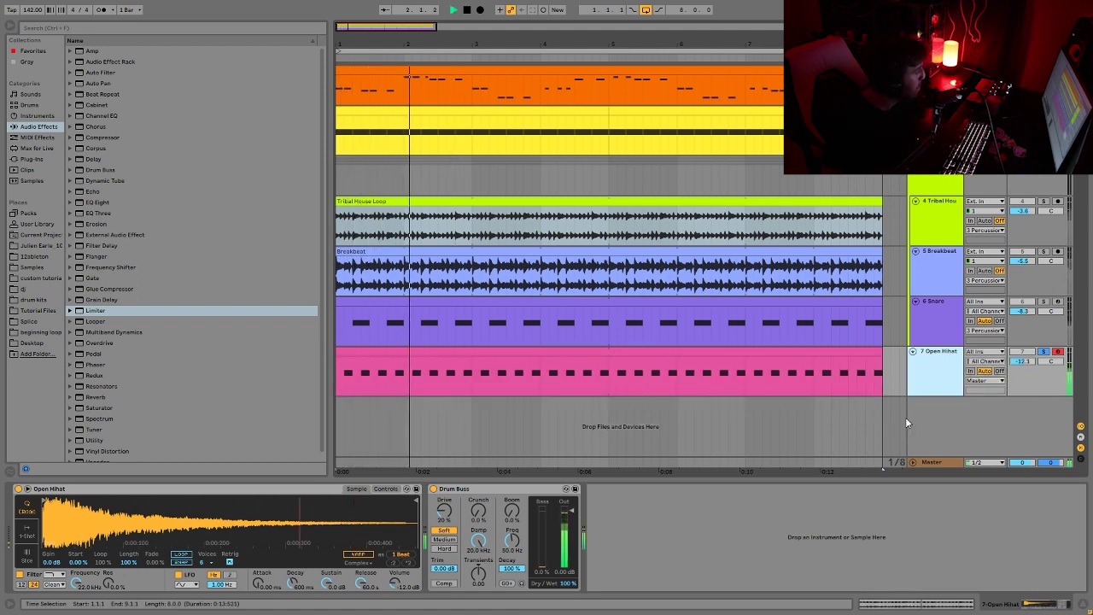
pyautogui.press('space')
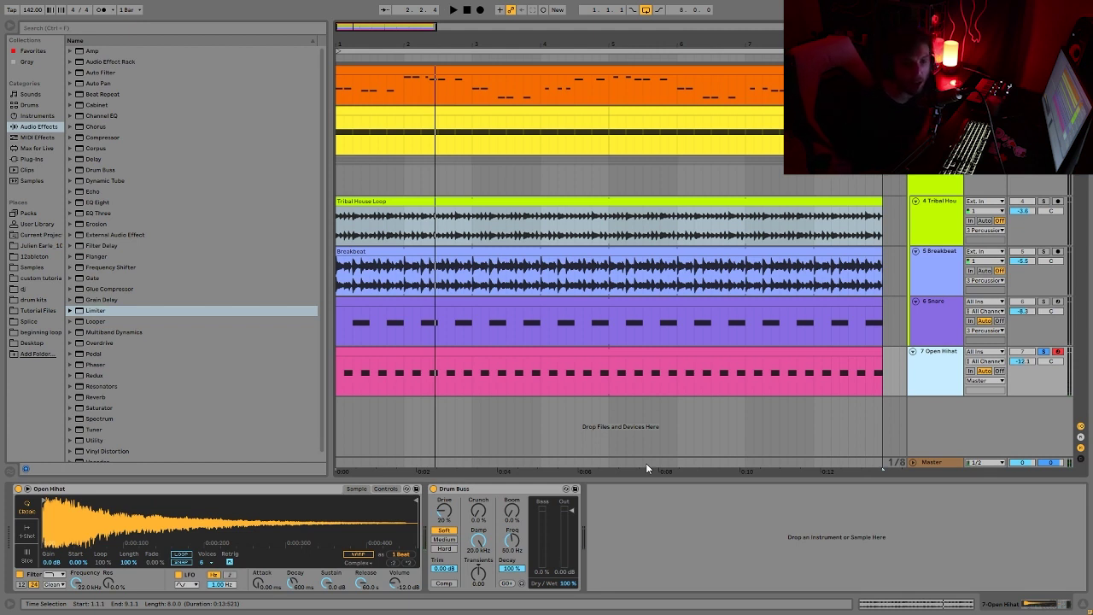
pyautogui.press('space')
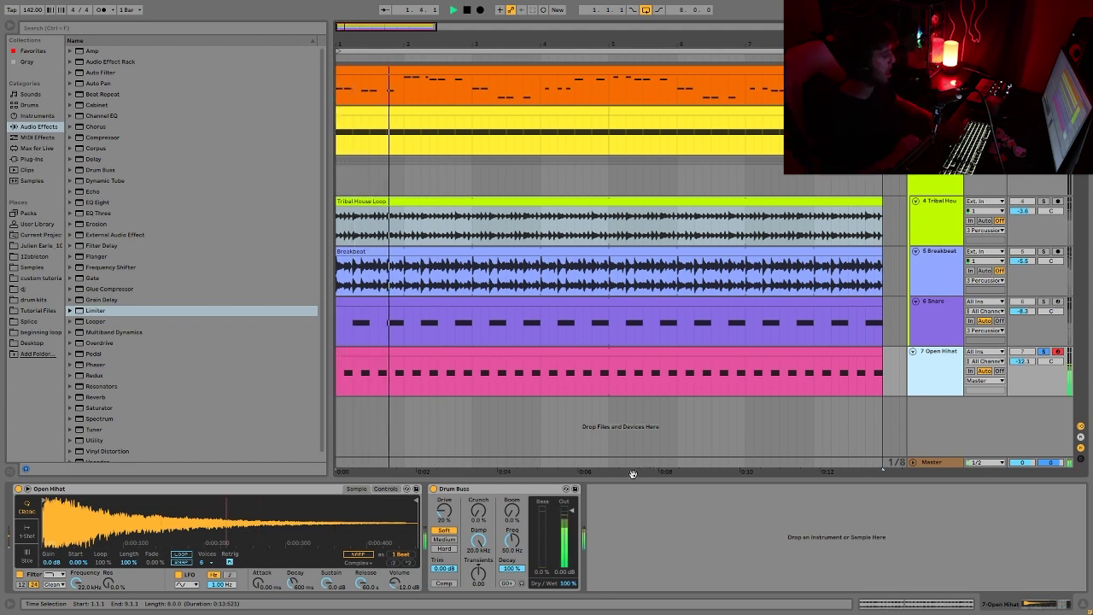
# Lower the Open Hihat volume from -12.1 dB to -22.1 dB and solo the track.
pyautogui.click(976, 363)
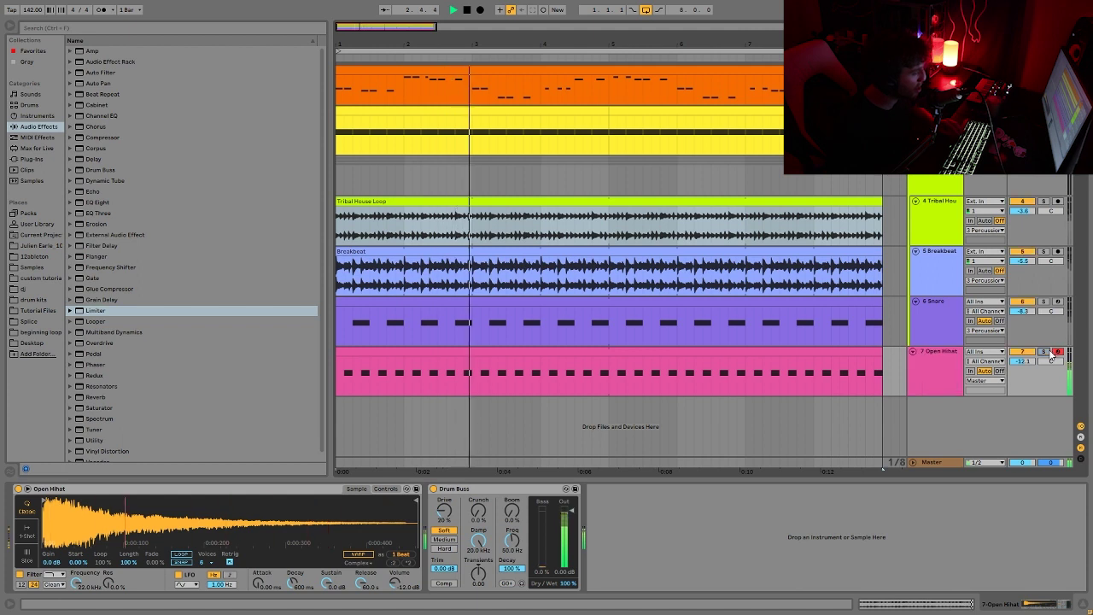
pyautogui.click(975, 363)
pyautogui.press('space')
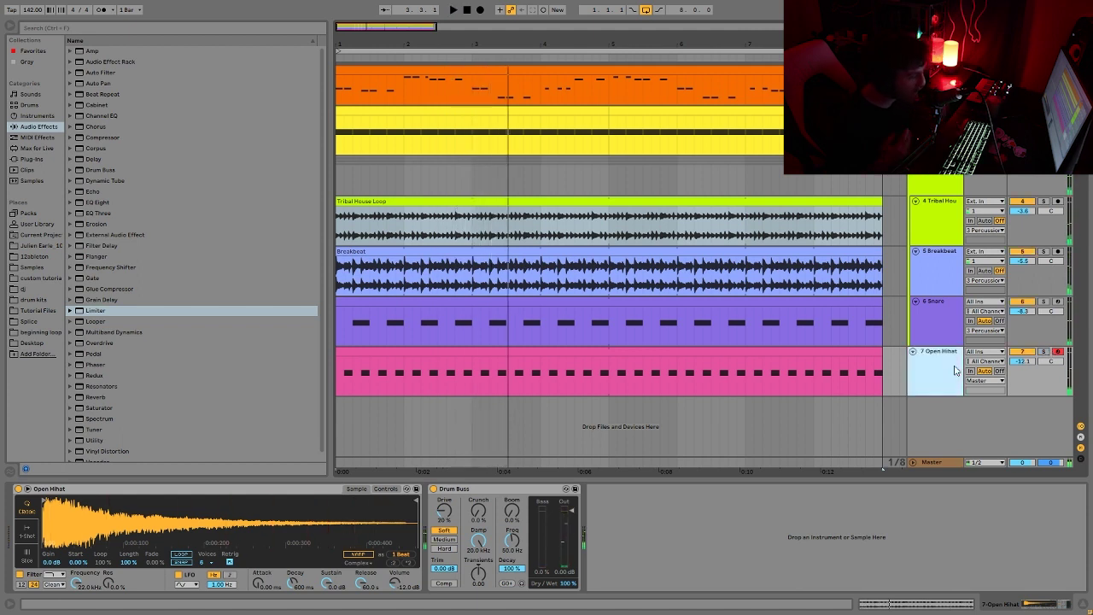
pyautogui.click(1043, 351)
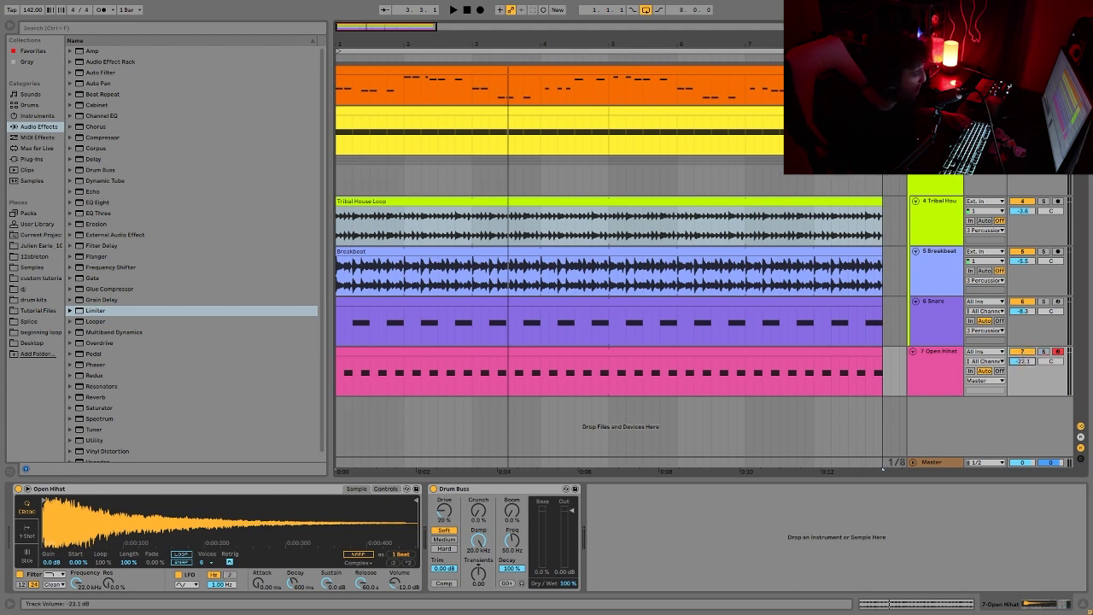
# Listen to the Open Hihat soloed and then back in the full mix.
pyautogui.press('space')
pyautogui.scroll(3, 1025, 363)
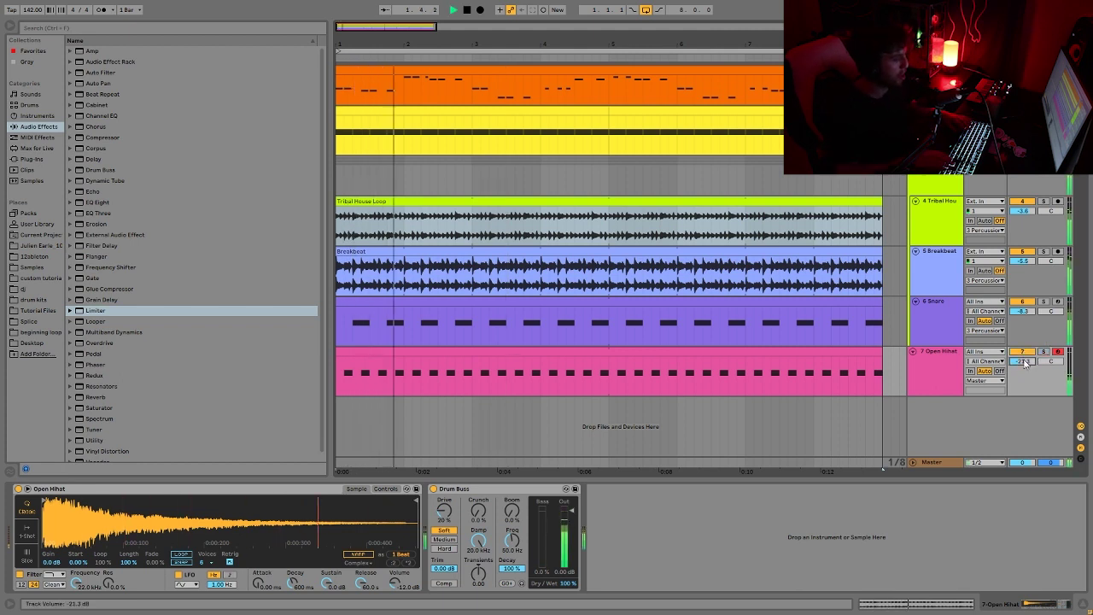
pyautogui.press('space')
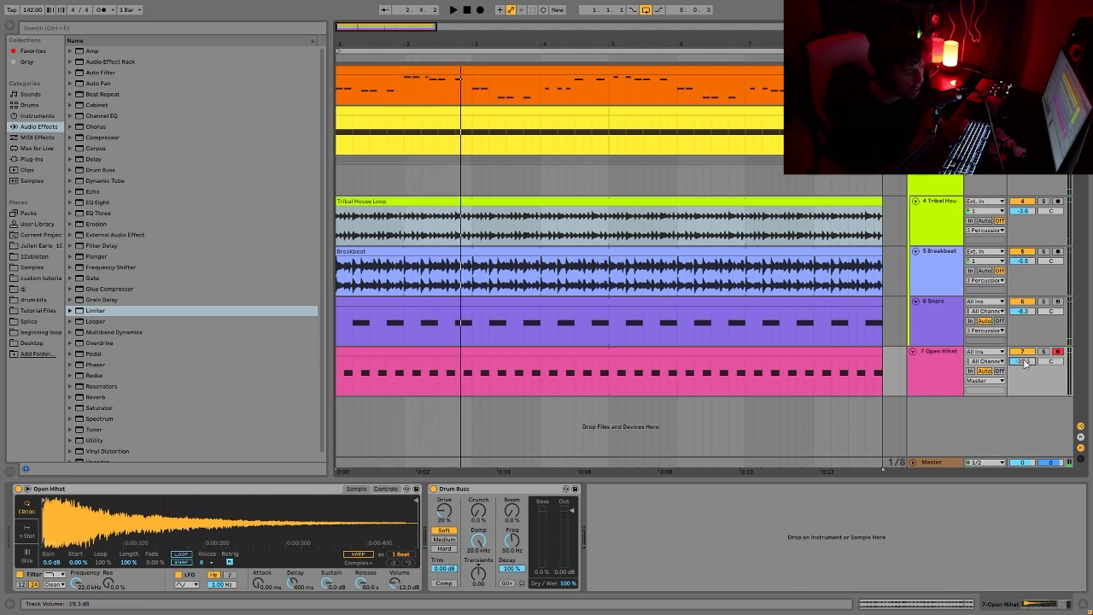
pyautogui.click(1043, 352)
pyautogui.press('space')
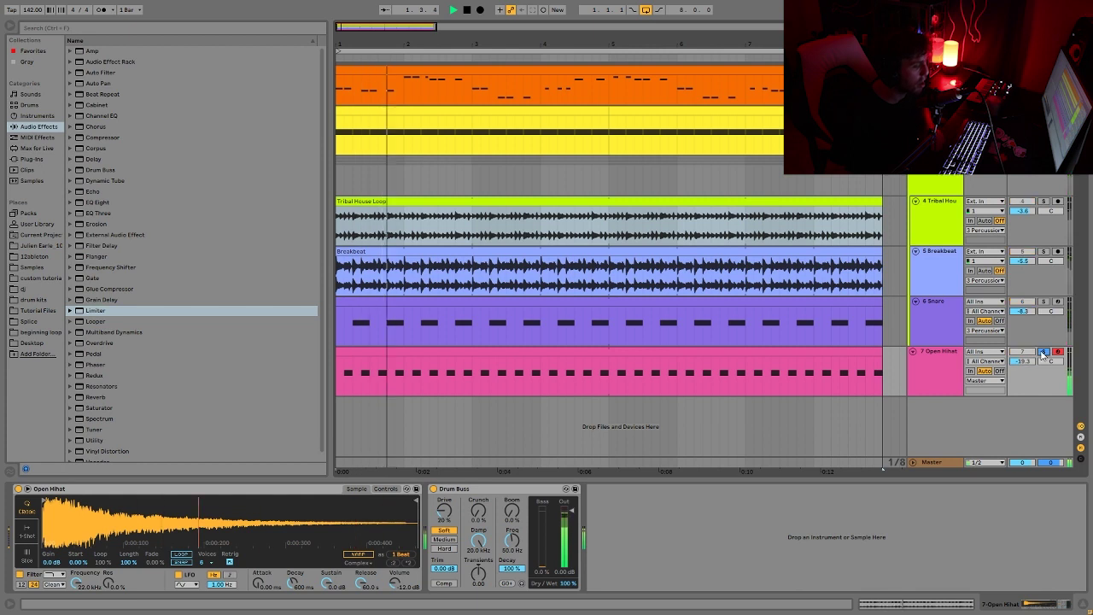
pyautogui.click(1043, 353)
# Nudge the Open Hihat volume up to -11.1 dB during playback.
pyautogui.press('space')
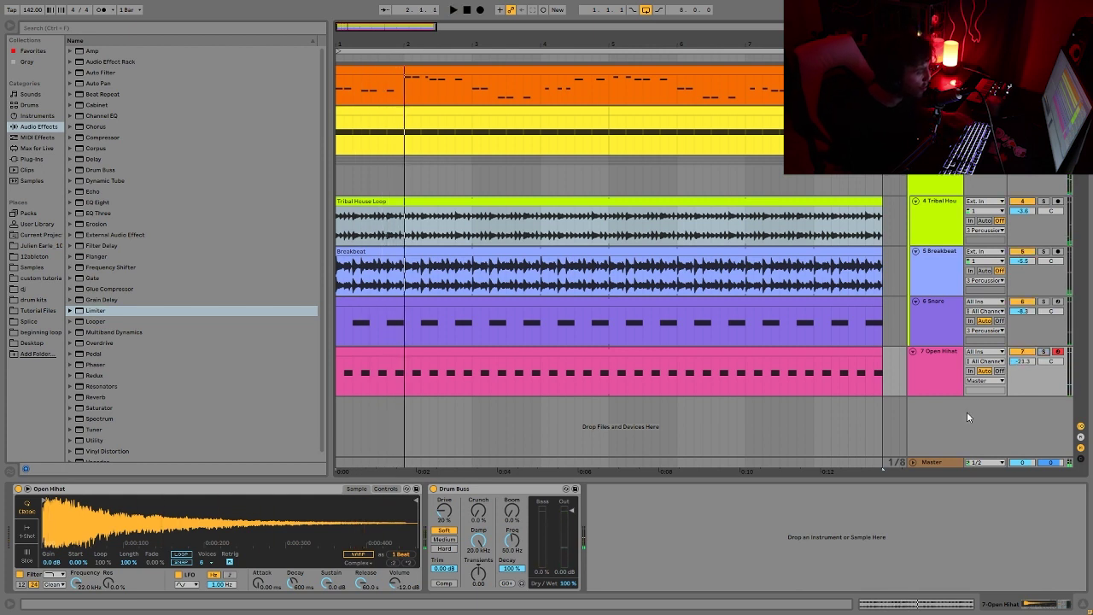
pyautogui.press('space')
pyautogui.moveTo(1024, 368); pyautogui.dragTo(1023, 362)
pyautogui.press('space')
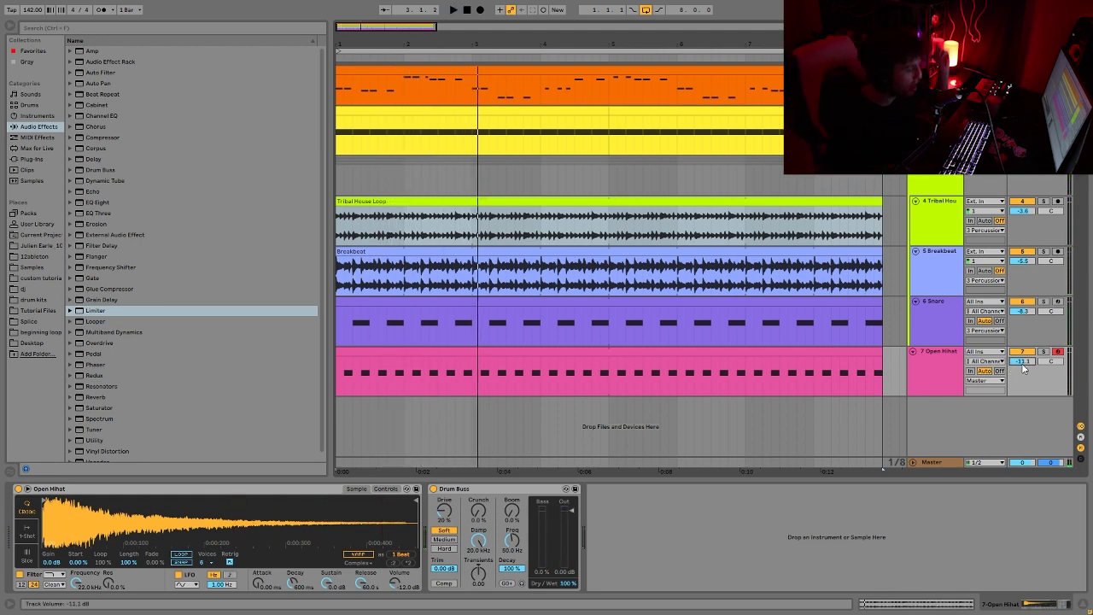
pyautogui.press('space')
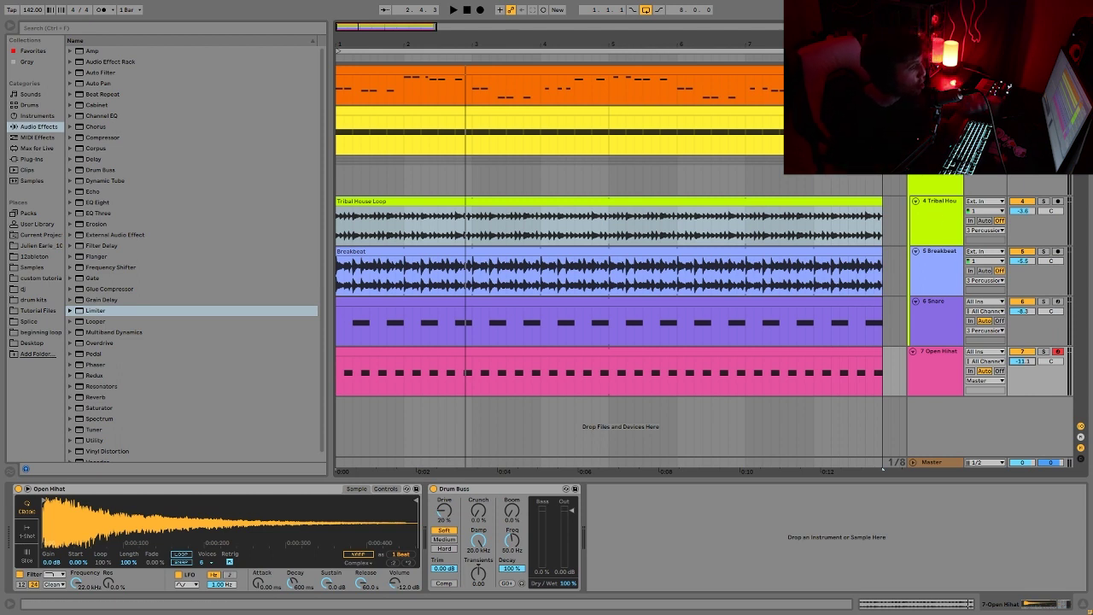
pyautogui.press('space')
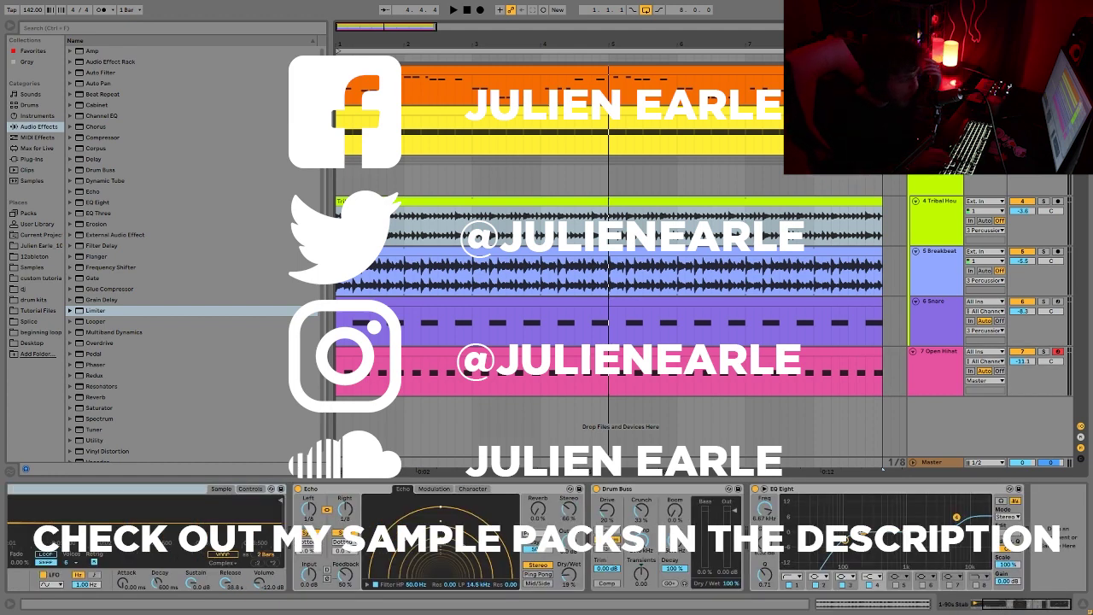
# Move the track selection down to 5 Breakbeat to show its Auto Filter.
pyautogui.press('Down')
pyautogui.press('Down')
pyautogui.press('Down')
pyautogui.press('Down')
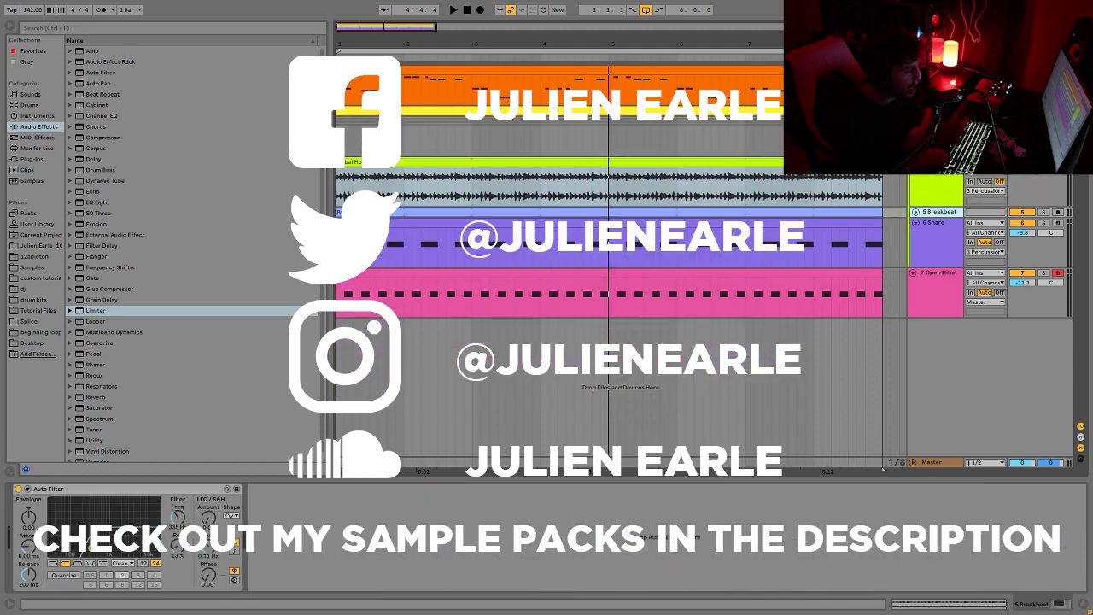